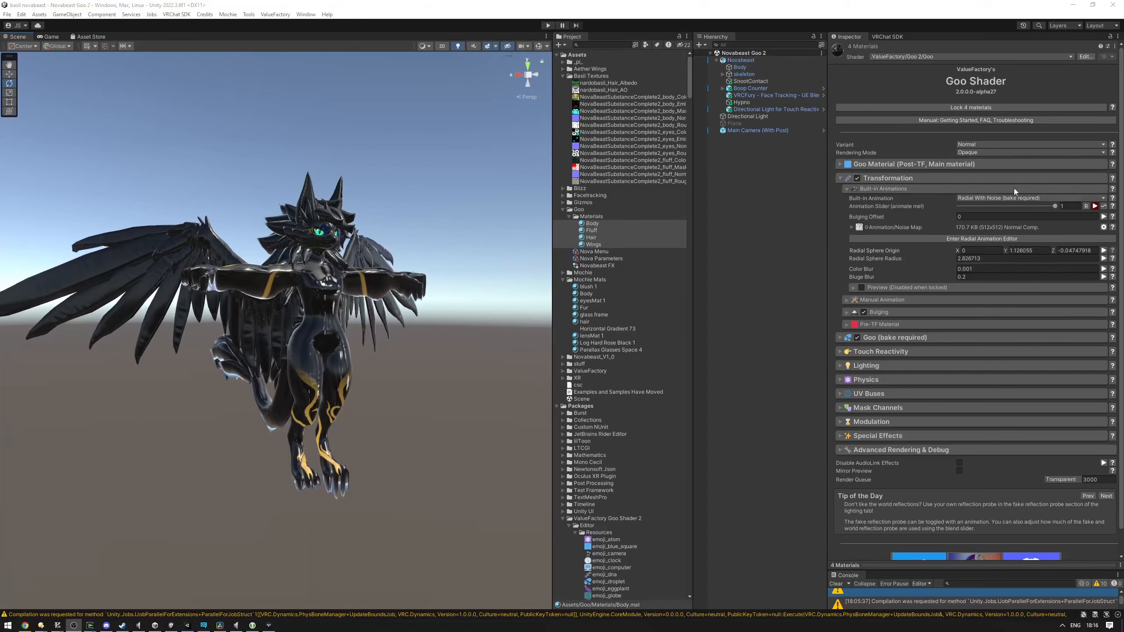
Scrub the Animation Slider of the four Goo materials to preview the transformation, and lock and optimize the Body material
mouse_move(1055, 205)
left_mouse_down()
mouse_move(1034, 207)
mouse_move(1046, 210)
left_mouse_up()
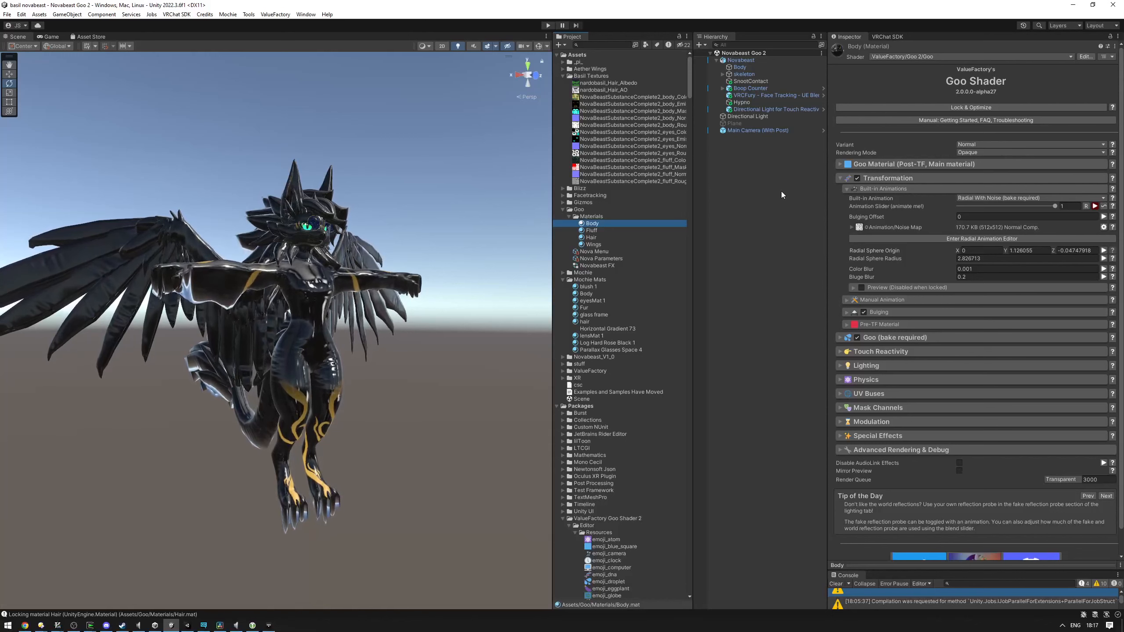
left_click(920, 107)
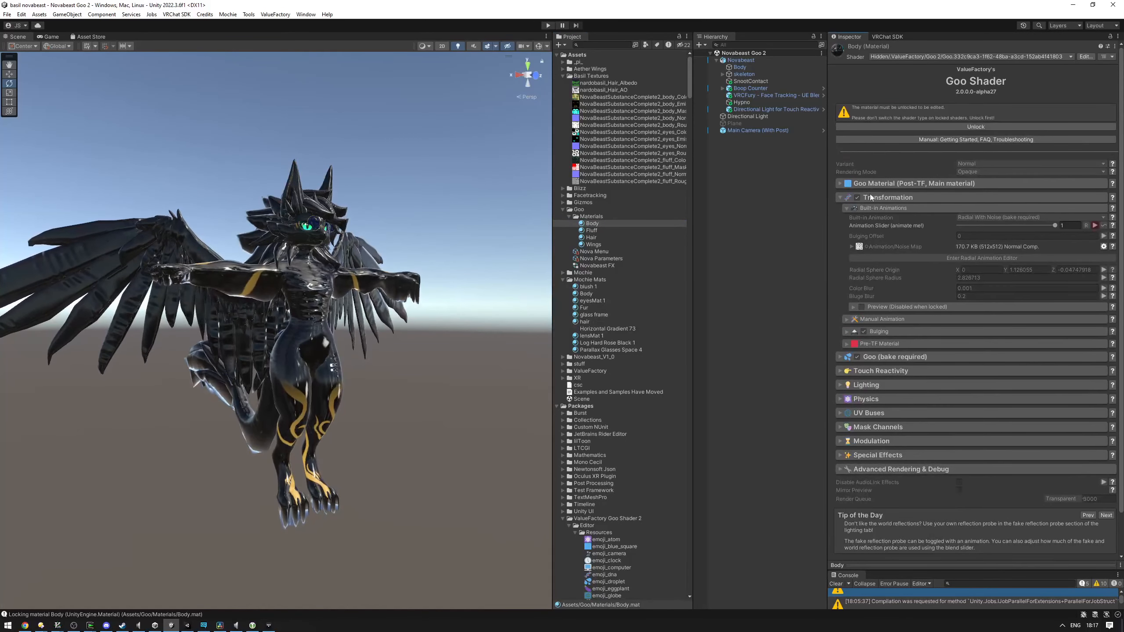
Examine the locked Body material's Goo Material section, including the Secondary Normal Map, Matcap 1, Normal Map and Secondary Color settings
left_click(902, 183)
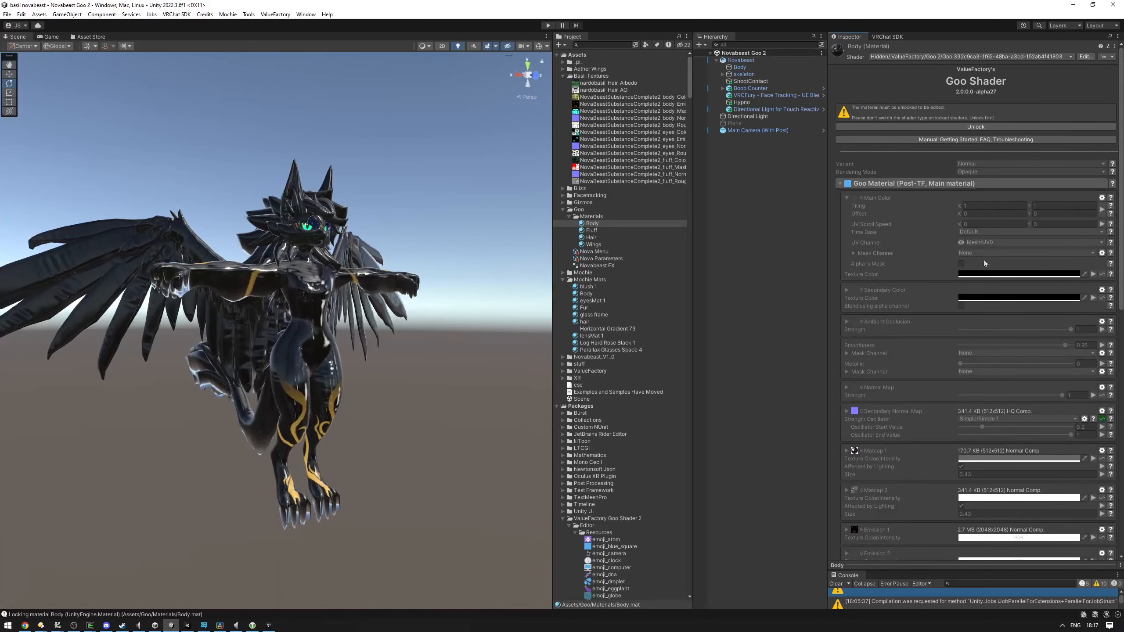
left_click(847, 411)
left_click(855, 411)
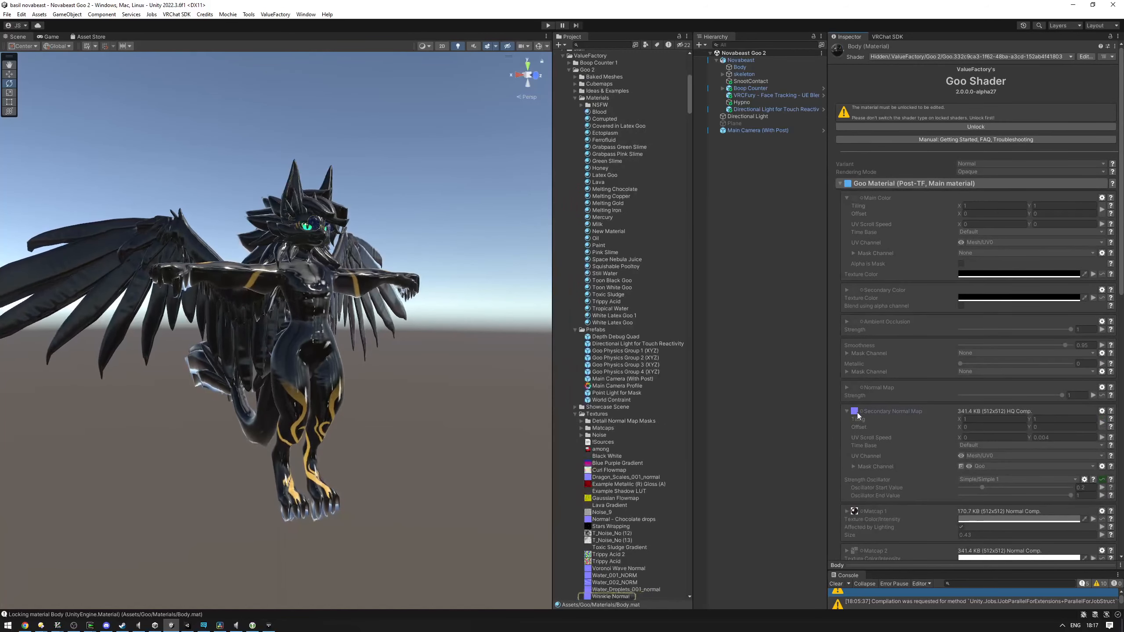
scroll(876, 469, "down", 3)
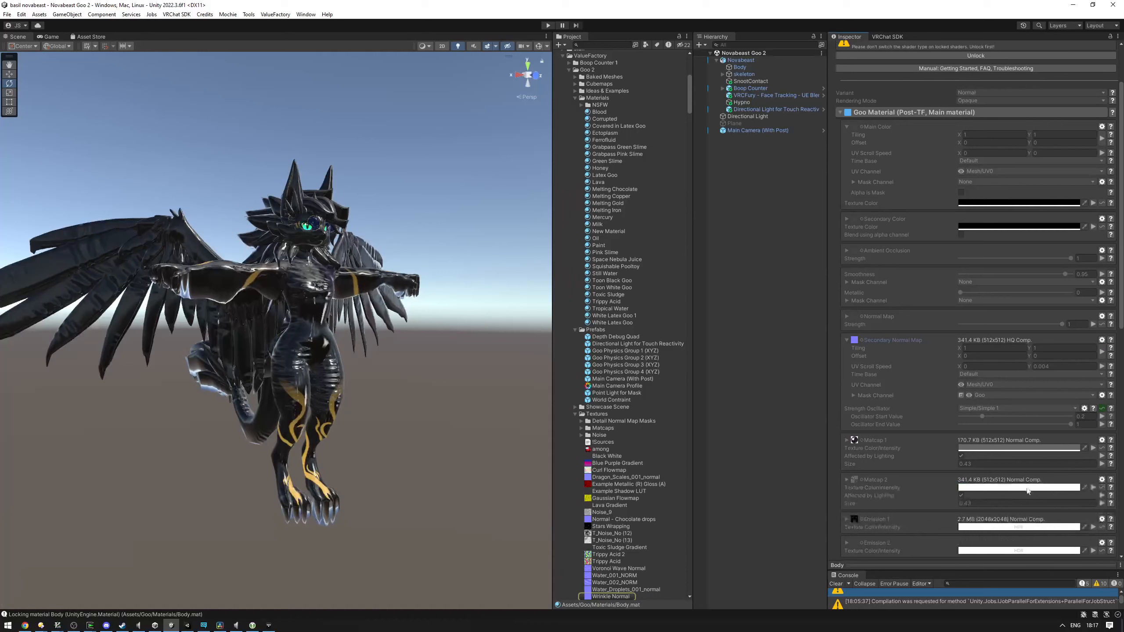
left_click(1027, 442)
left_click(1102, 440)
left_click(1027, 422)
left_click(972, 450)
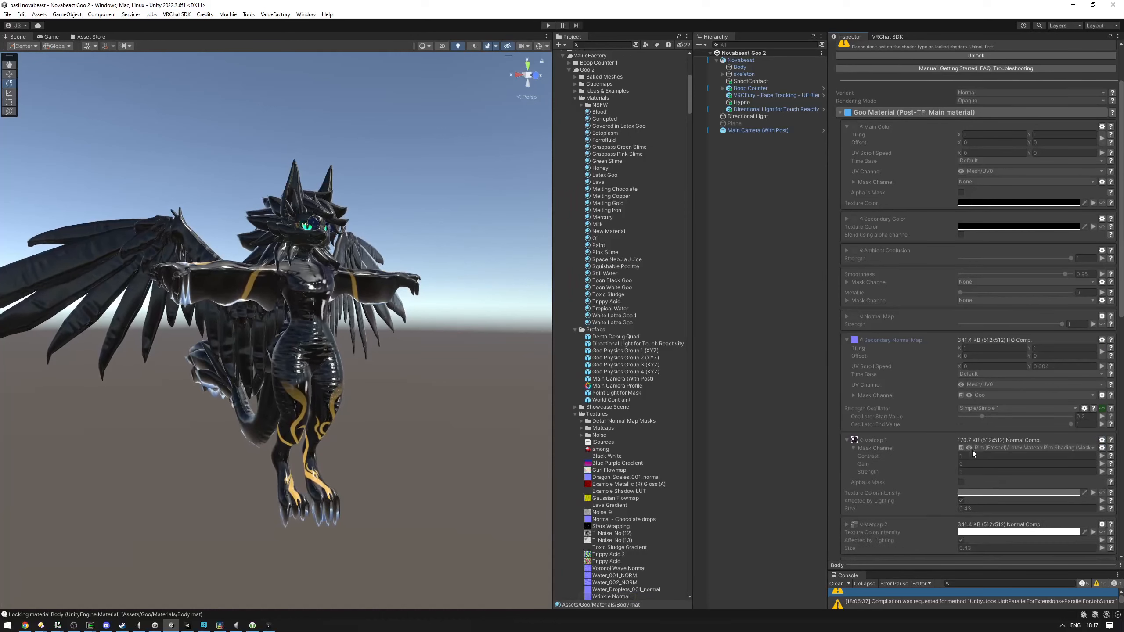
left_click(971, 317)
left_click(969, 218)
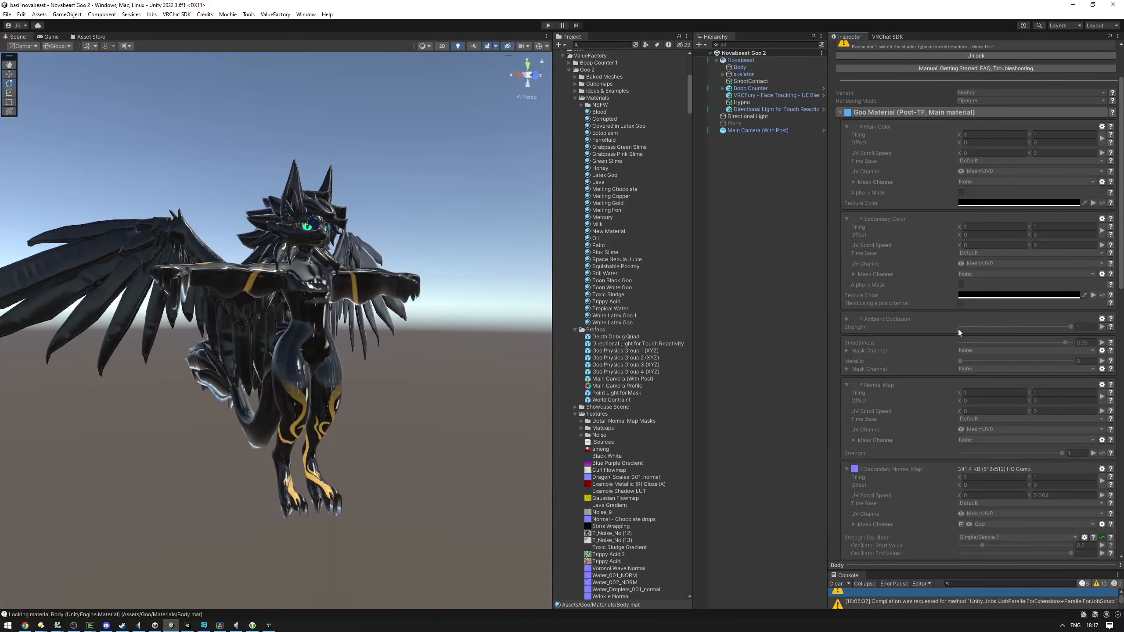
Review the remaining Goo Material settings and collapse the expanded texture entries along with the whole section
scroll(959, 337, "down", 4)
scroll(976, 400, "up", 7)
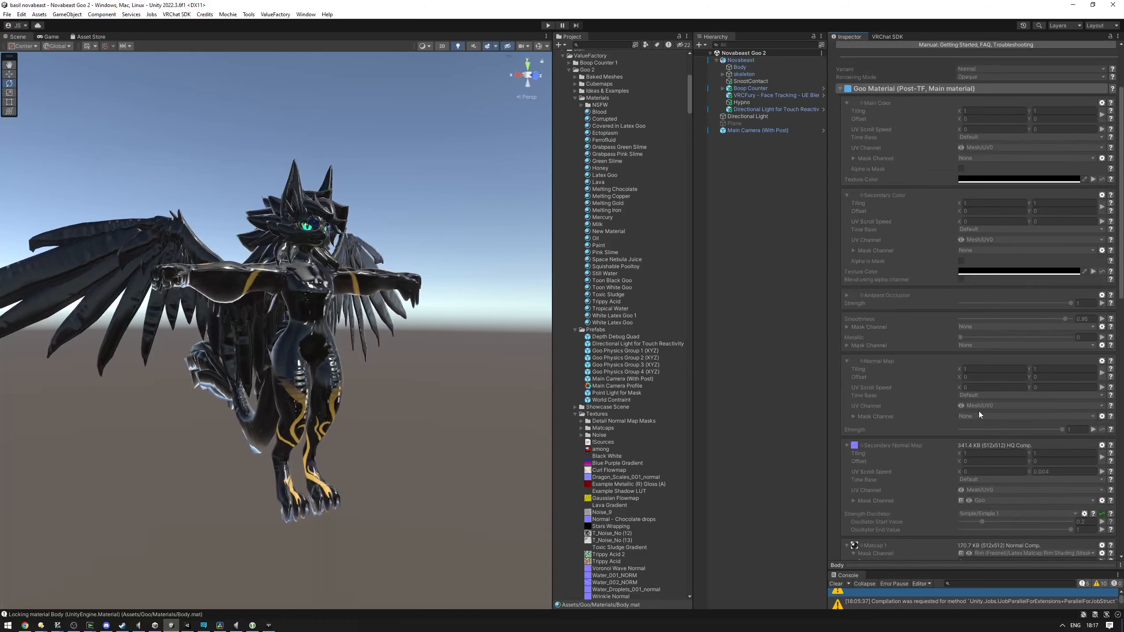
left_click(878, 199)
left_click(872, 222)
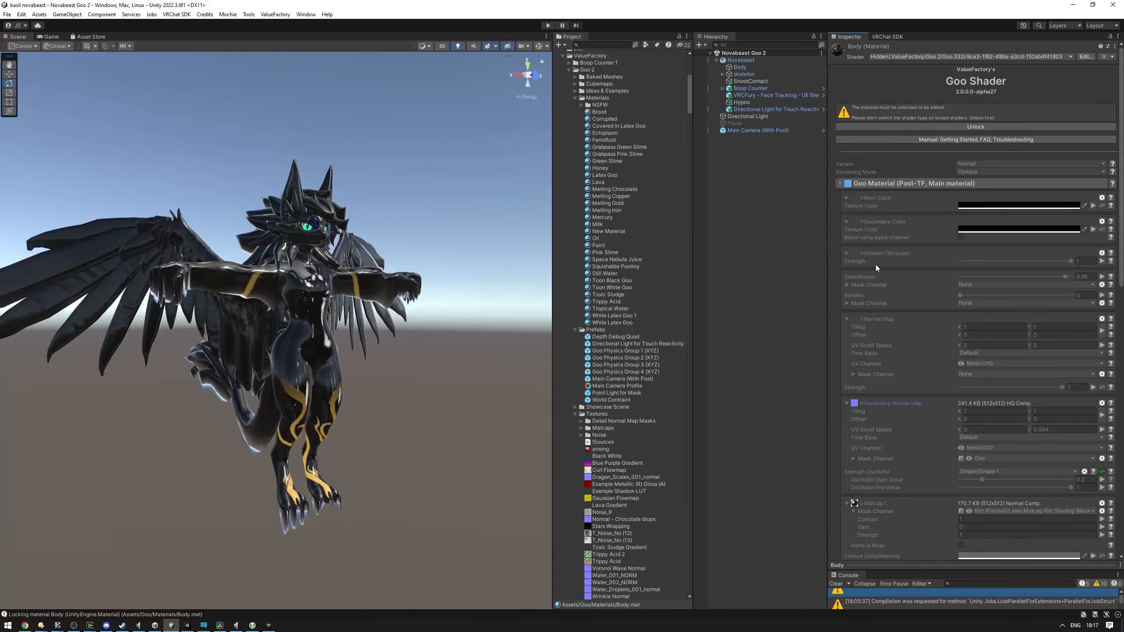
left_click(878, 320)
left_click(880, 343)
left_click(877, 382)
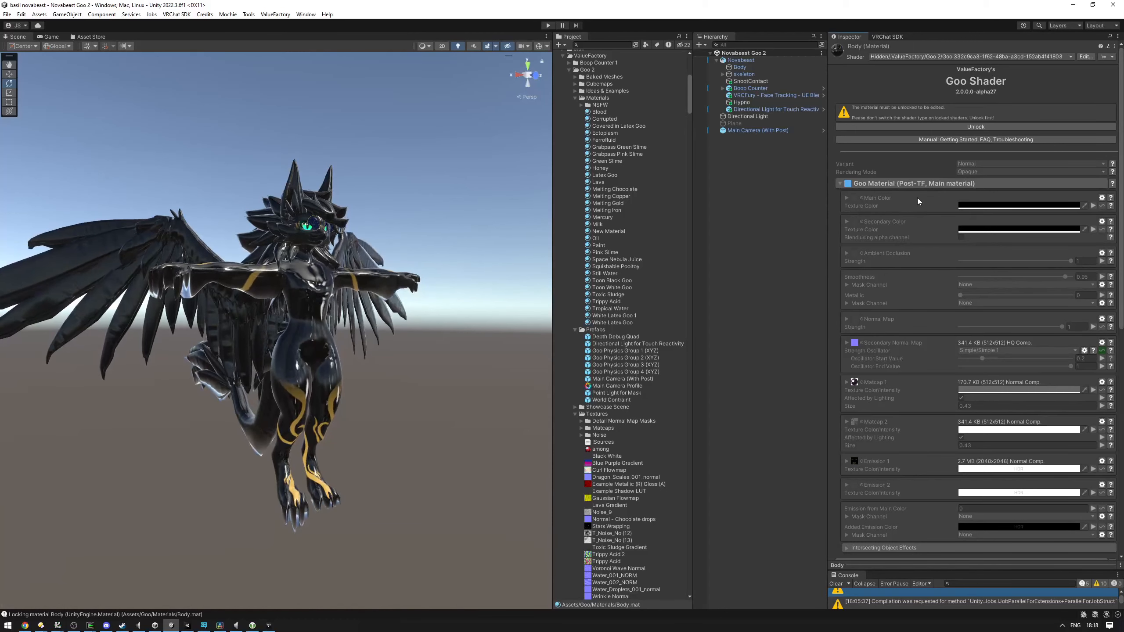
left_click(929, 182)
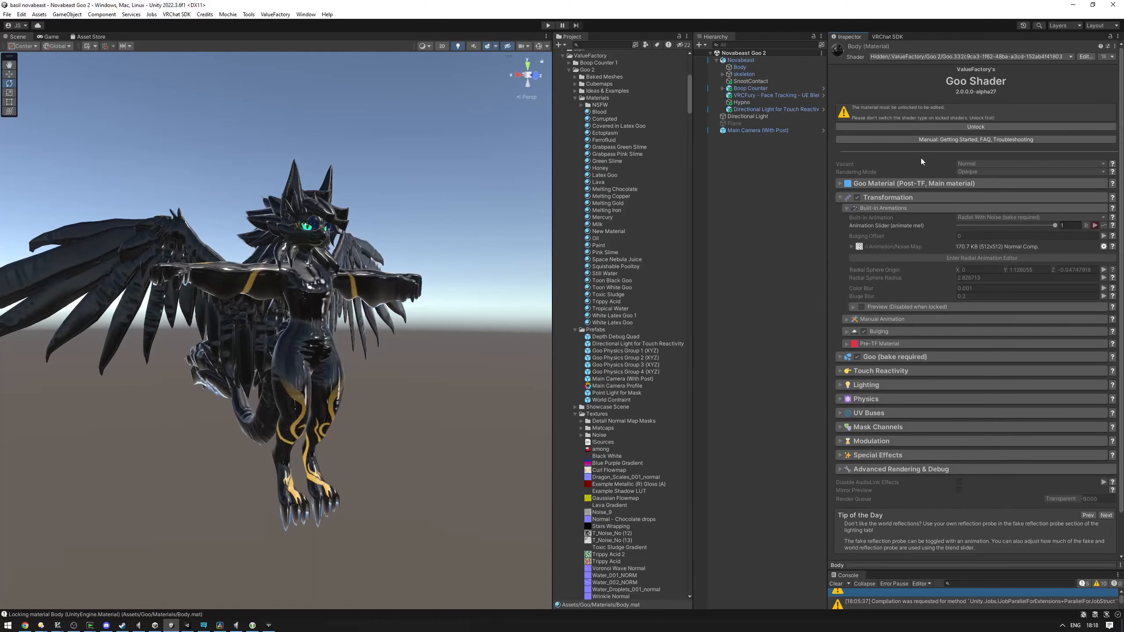
Unlock and relock the Body material, and scrub its Animation Slider to test the transformation while locked
left_click(934, 126)
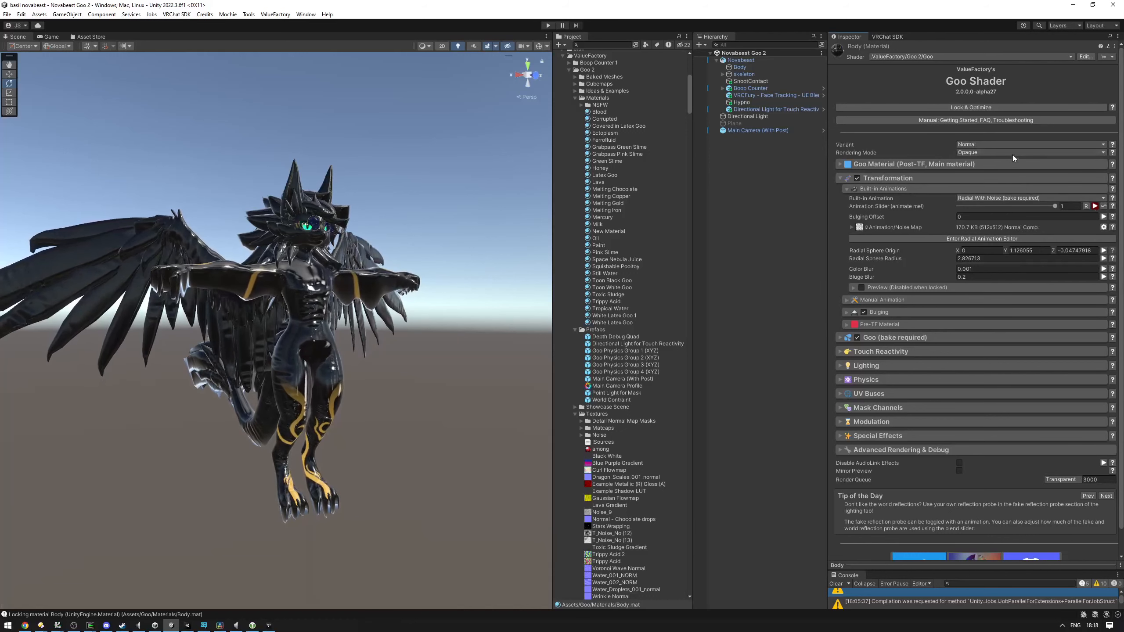
left_click(1004, 106)
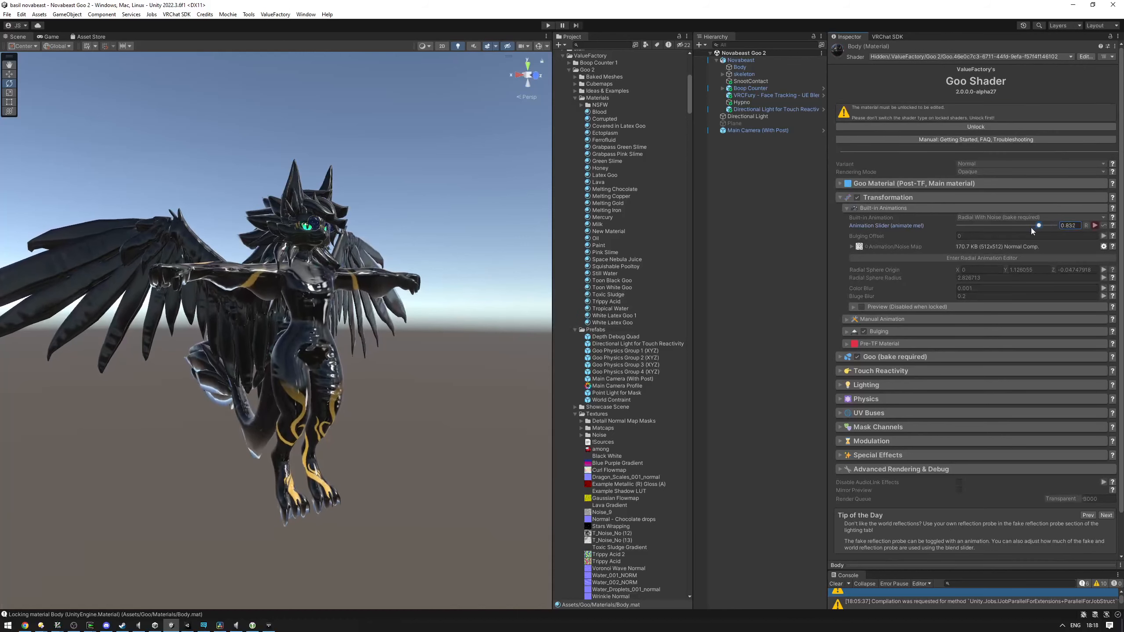
left_click_drag(1031, 228, 982, 228)
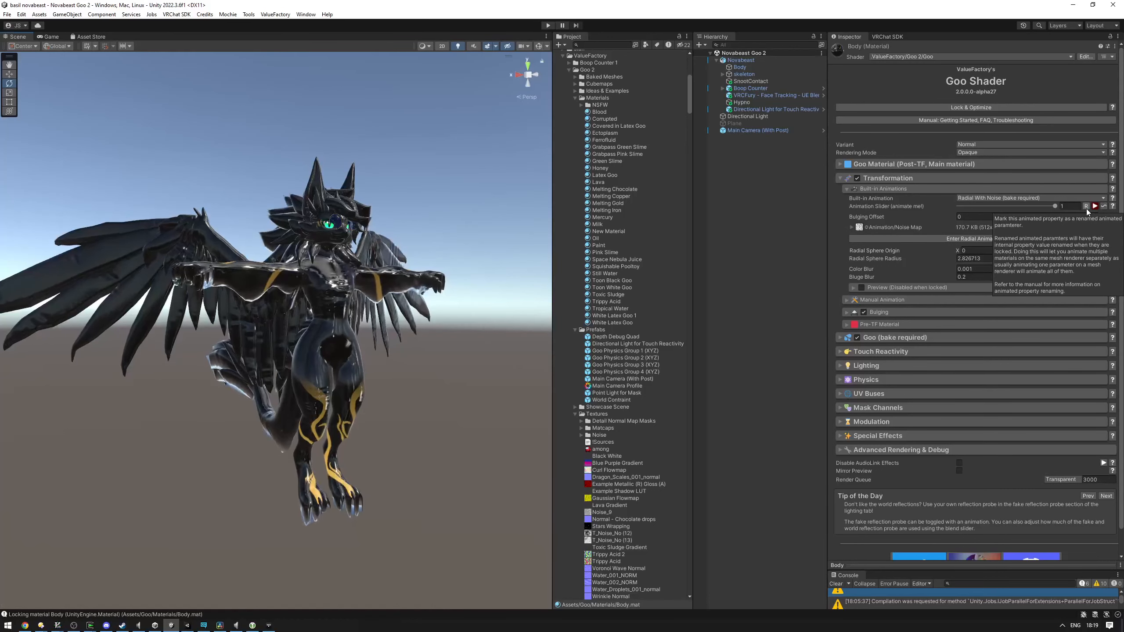
Mark the Body material's Animation Slider as a renamed animated parameter and set its rename suffix to "jkdhgfajkfgjkadhgfjkdgf"
left_click(1086, 206)
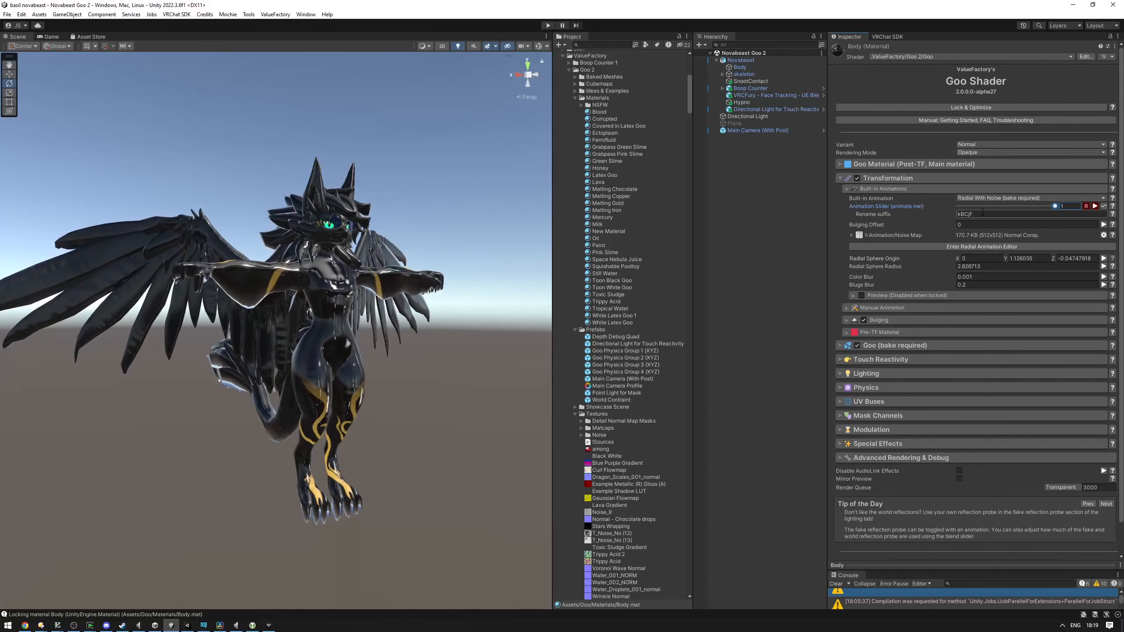
left_click(982, 213)
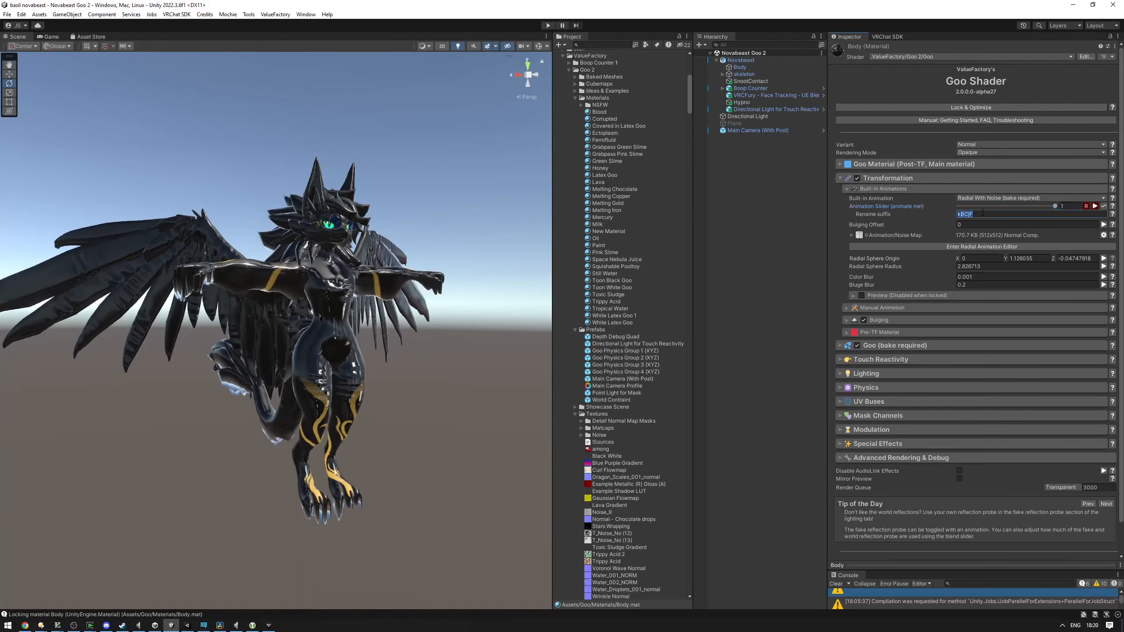
type("jkdhgfajkfgjkadhgfjkdgf")
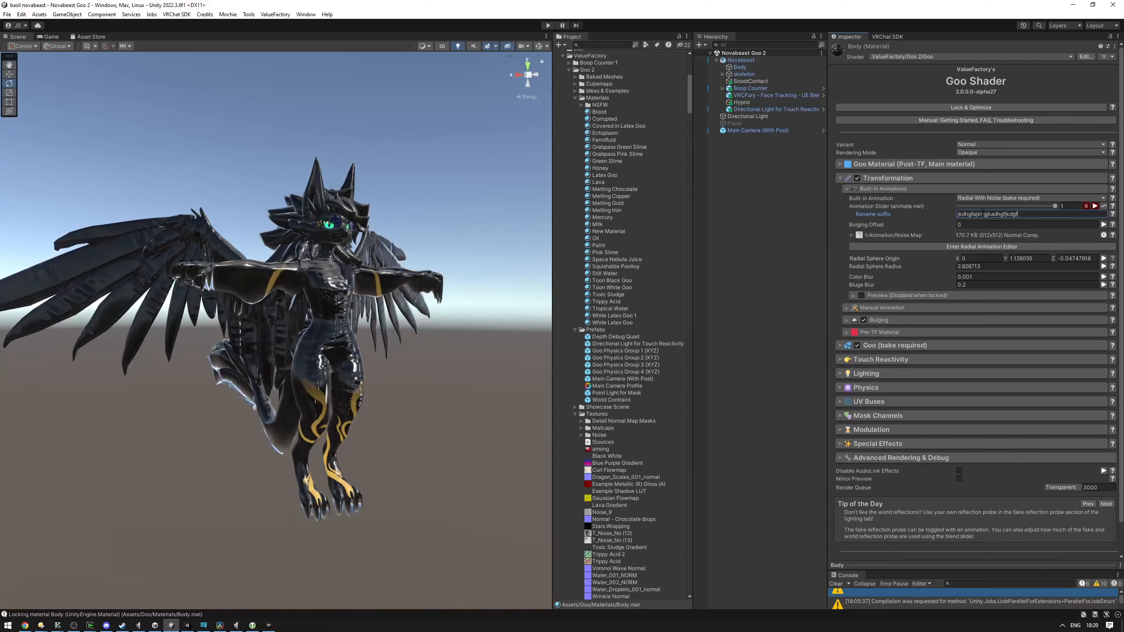
Clear the custom rename suffix of the Animation Slider to bring back a generated one
key("ctrl+a")
key("BackSpace")
key("ctrl+z")
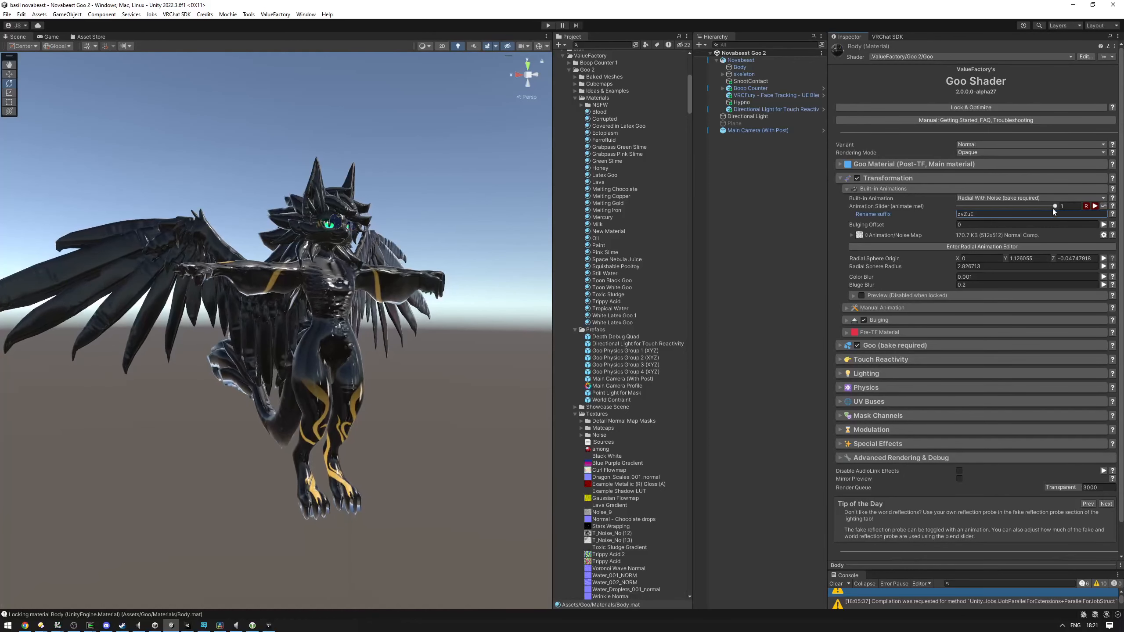
Select the avatar's Body mesh and review the materials assigned to its Skinned Mesh Renderer
left_click(740, 67)
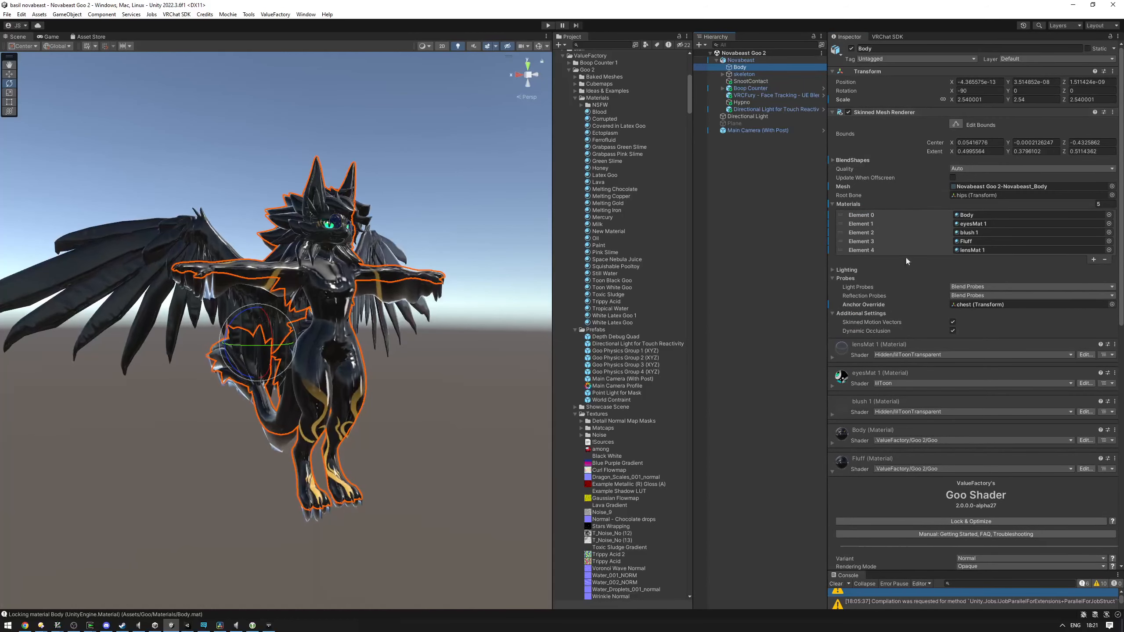
scroll(907, 255, "down", 1)
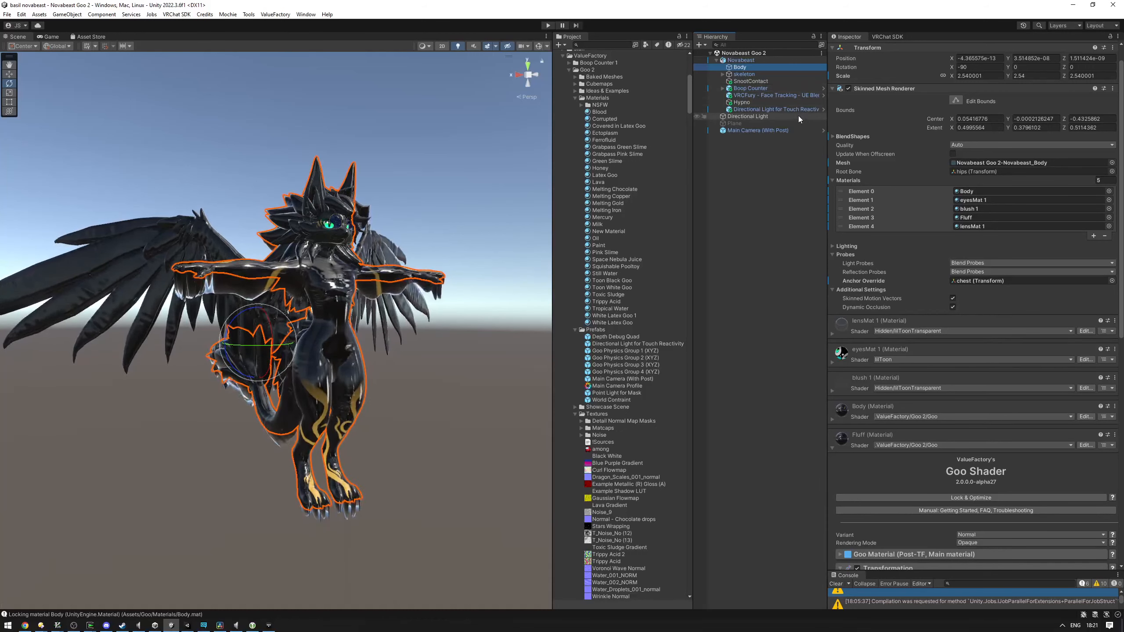
scroll(968, 243, "up", 1)
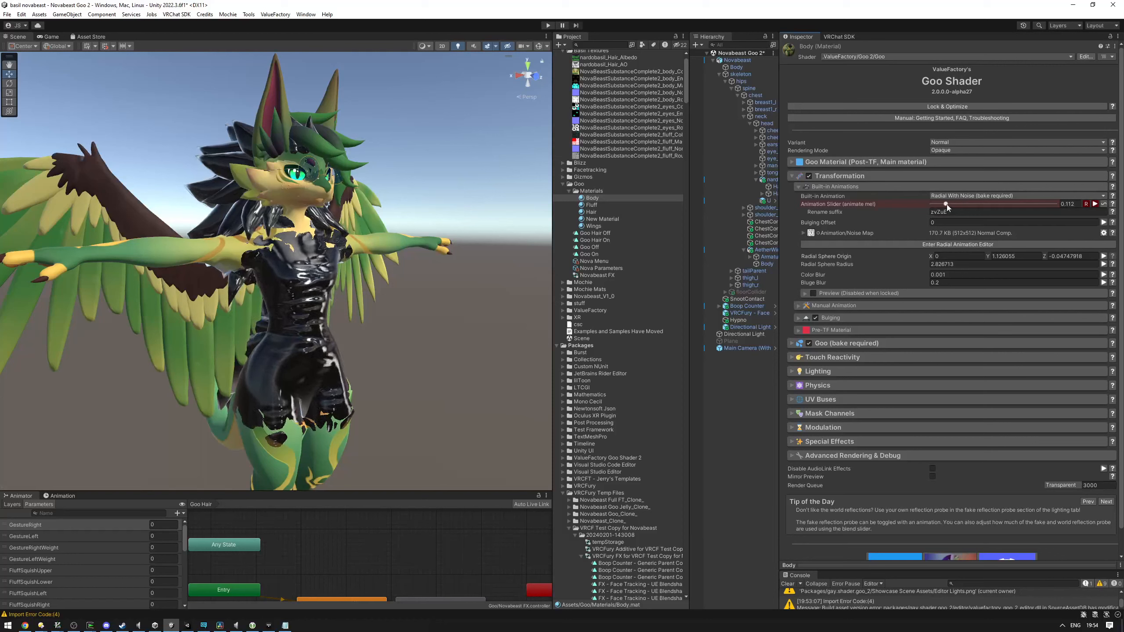
Lock and optimize the Body material and adjust its Animation Slider to about 0.101
left_click_drag(945, 204, 945, 207)
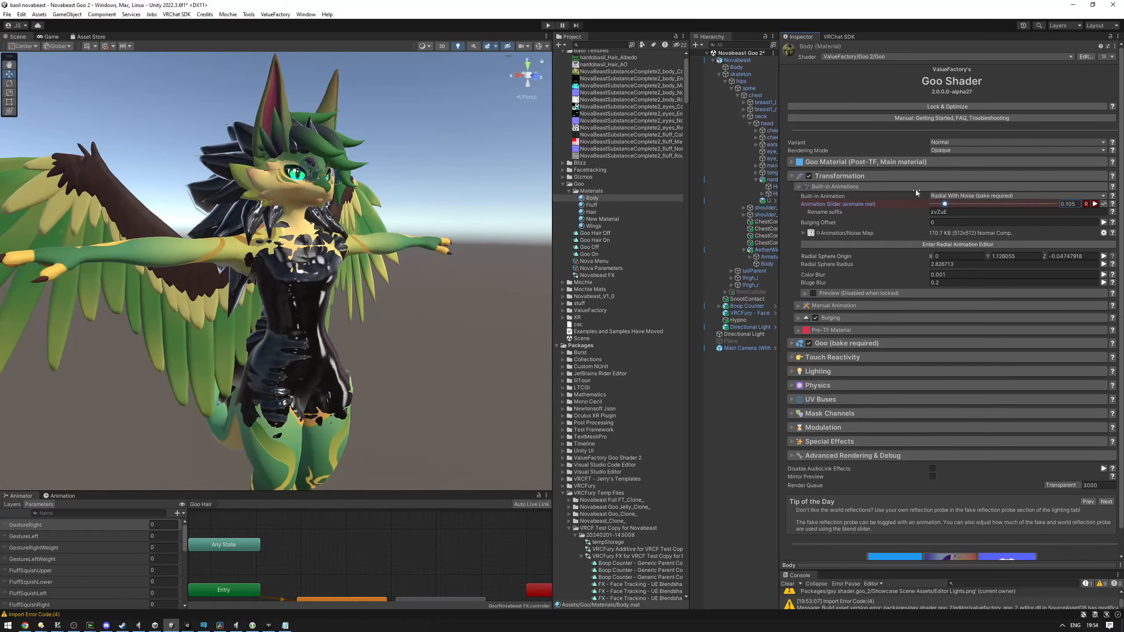
left_click(945, 105)
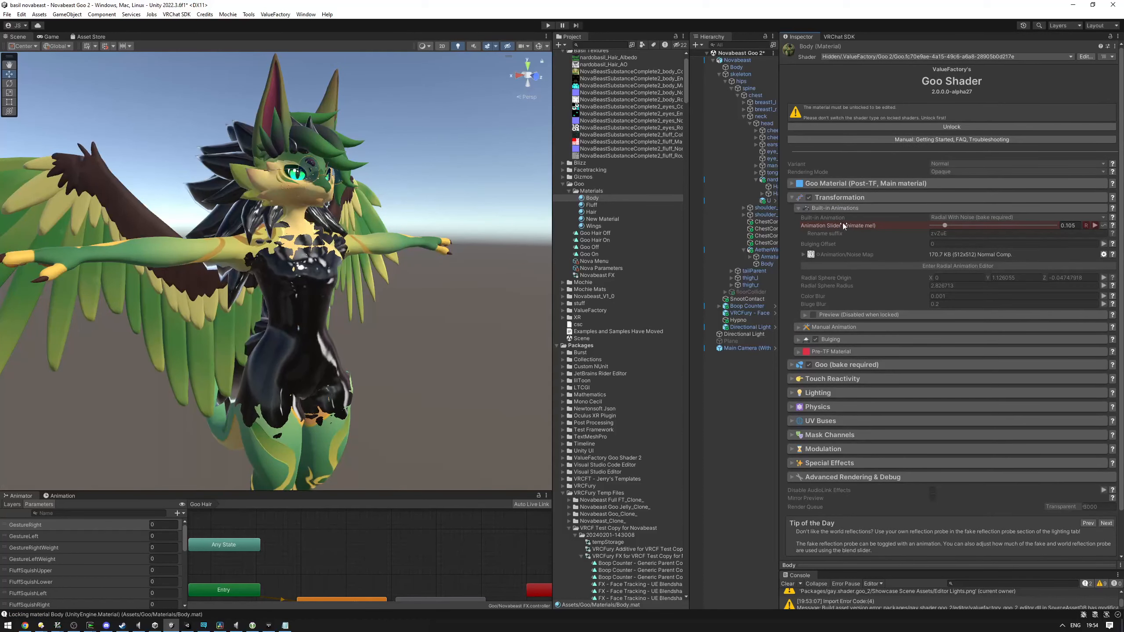
mouse_move(946, 225)
left_mouse_down()
mouse_move(988, 226)
mouse_move(945, 224)
left_mouse_up()
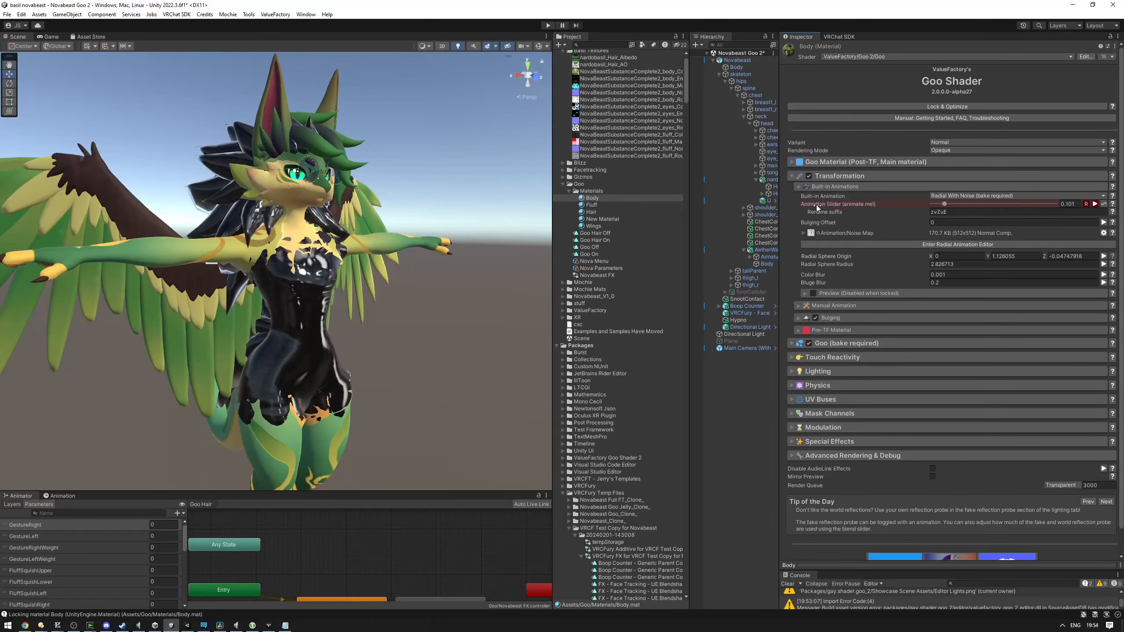
Copy the Animation Slider's original property name and paste it into an empty Notepad document
right_click(822, 203)
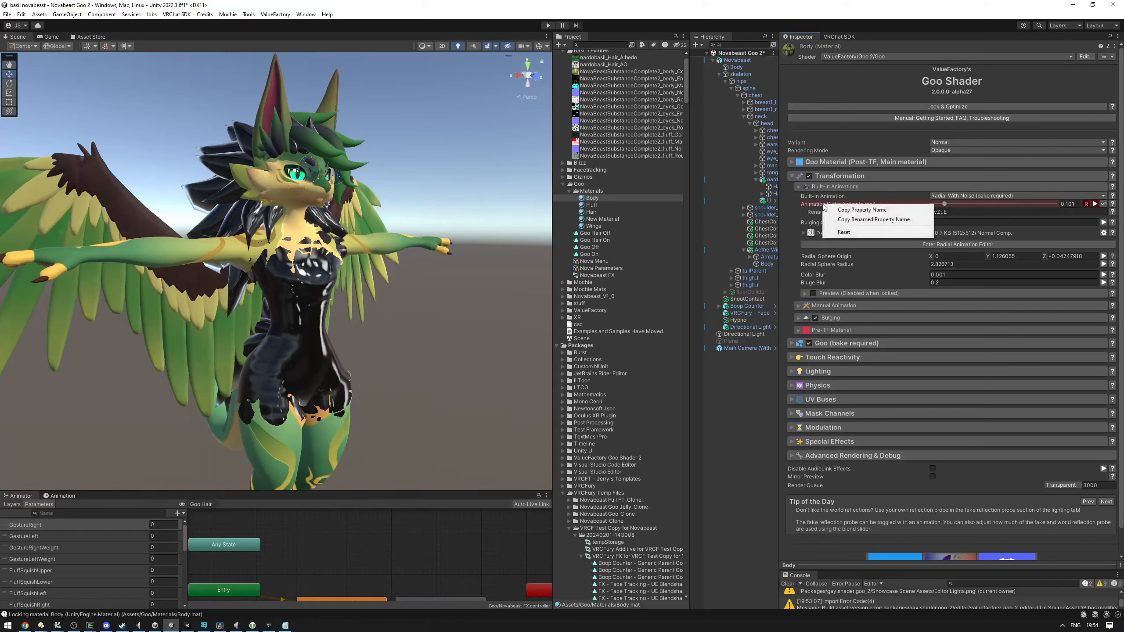
left_click(859, 210)
left_click(285, 625)
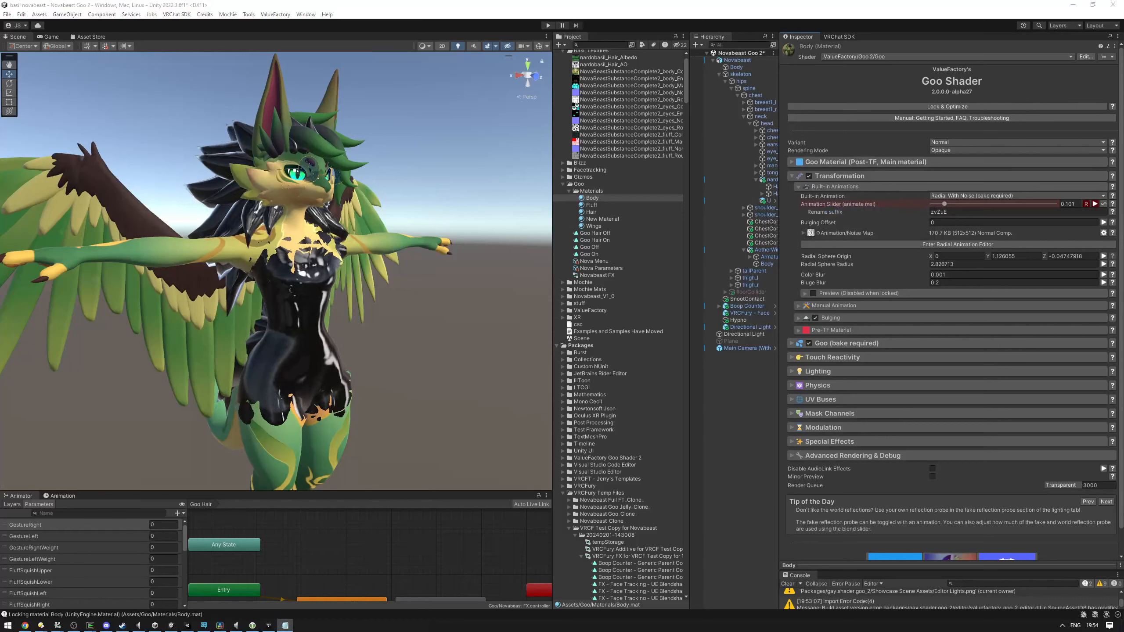
key("ctrl+v")
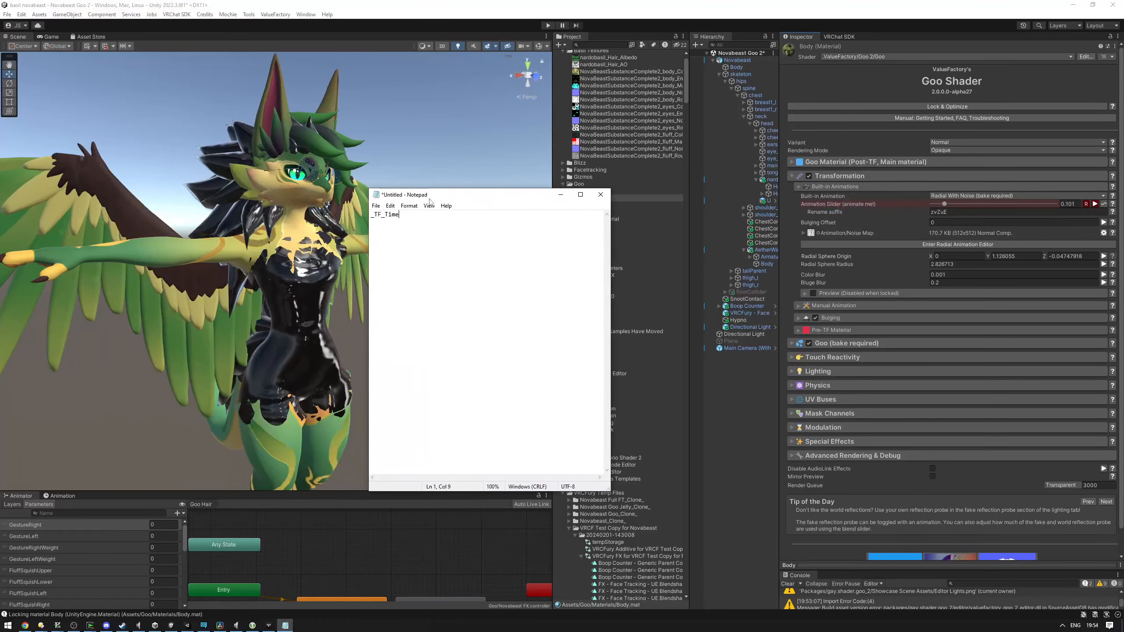
left_click(560, 194)
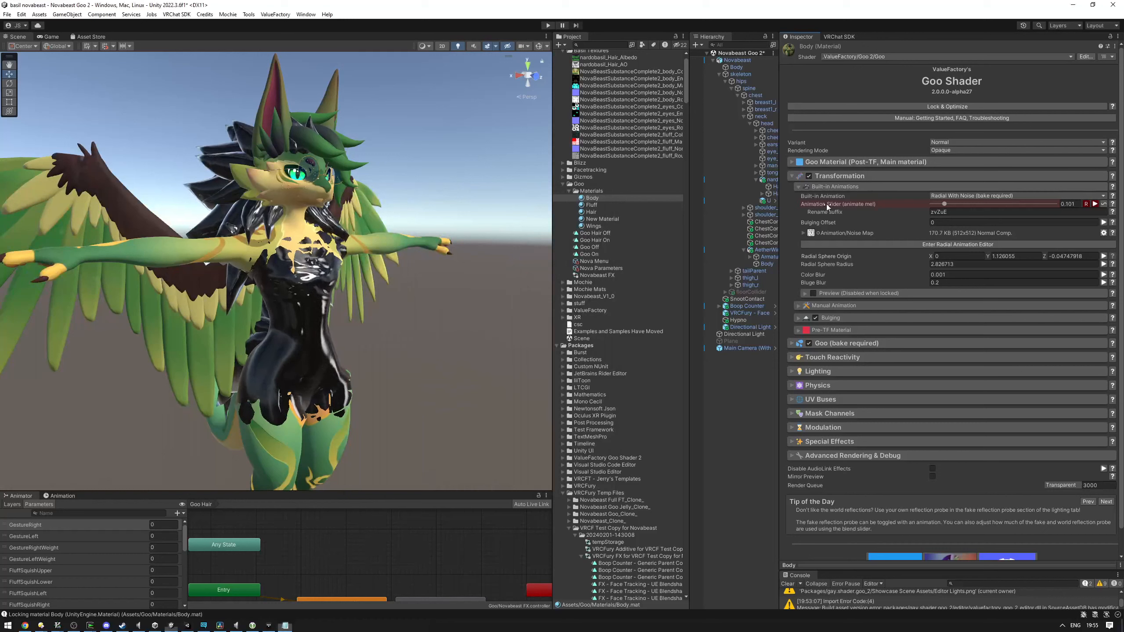
Copy the Animation Slider's renamed property name and paste it on the second line of the Notepad document
right_click(826, 204)
left_click(844, 220)
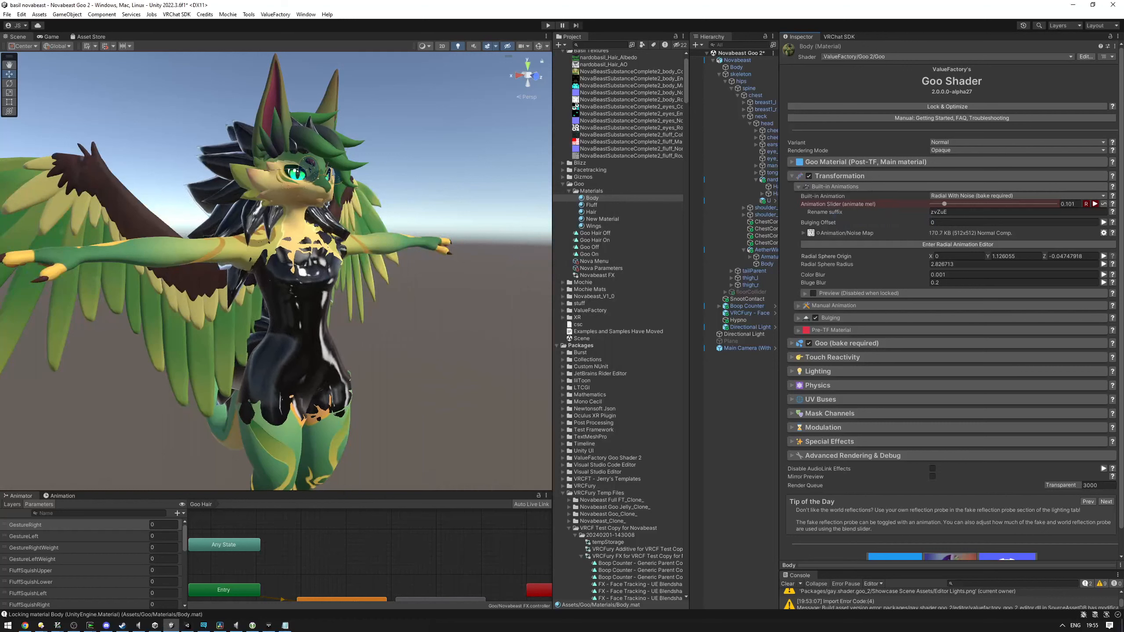
left_click(285, 625)
key("ctrl+v")
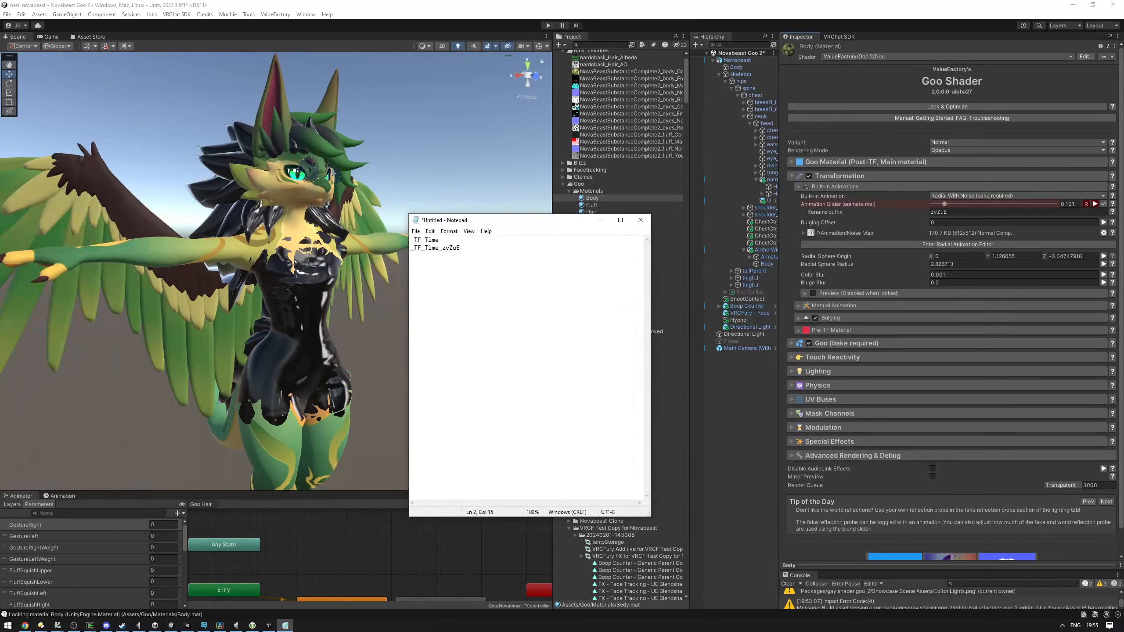
Compare the property names _TF_Time and _TF_Time_zvZuE in Notepad and switch back to Unity
left_click_drag(438, 247, 357, 242)
left_click(509, 253)
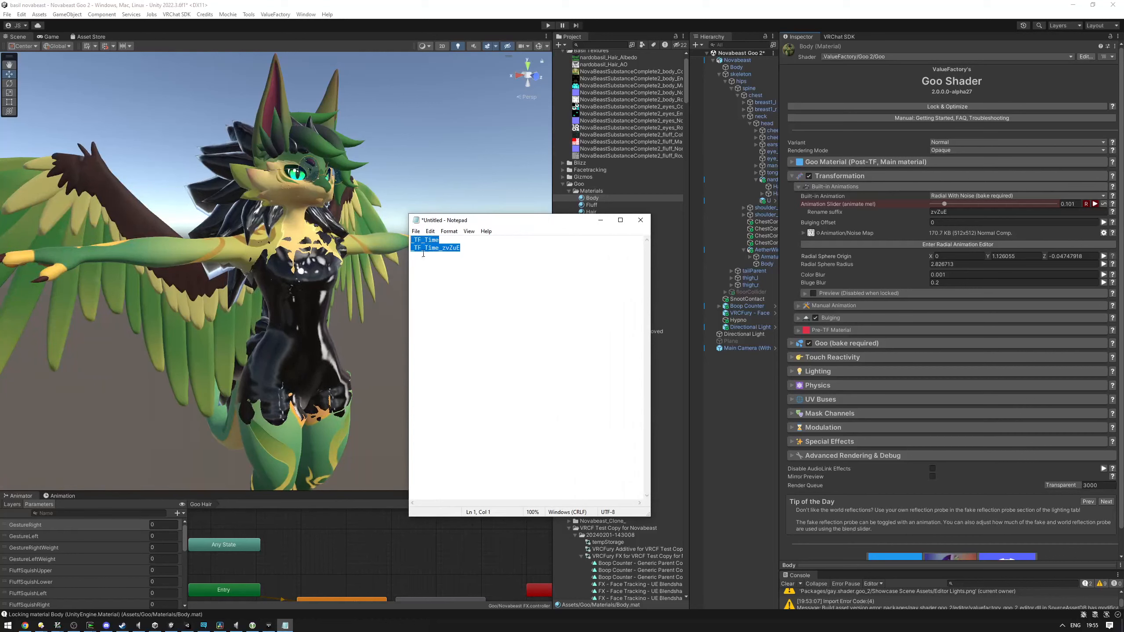
left_click(515, 253)
left_click_drag(539, 226, 375, 227)
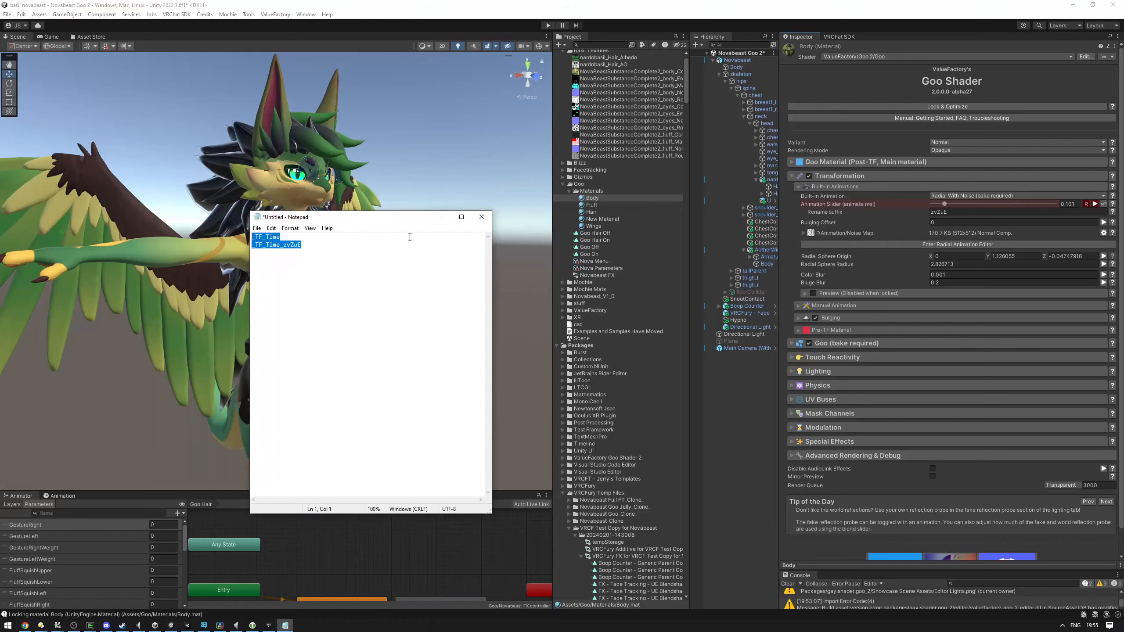
left_click(441, 216)
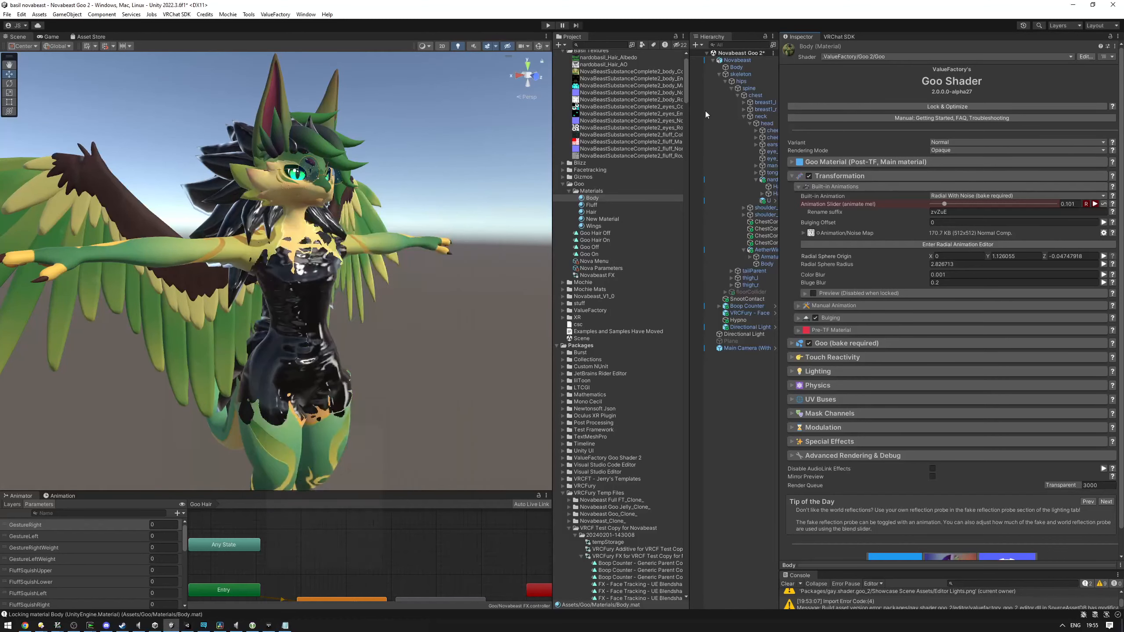
Set the material property of the Novabeast avatar's VRCFury toggle to _TF_Time
left_click(737, 59)
scroll(911, 355, "down", 15)
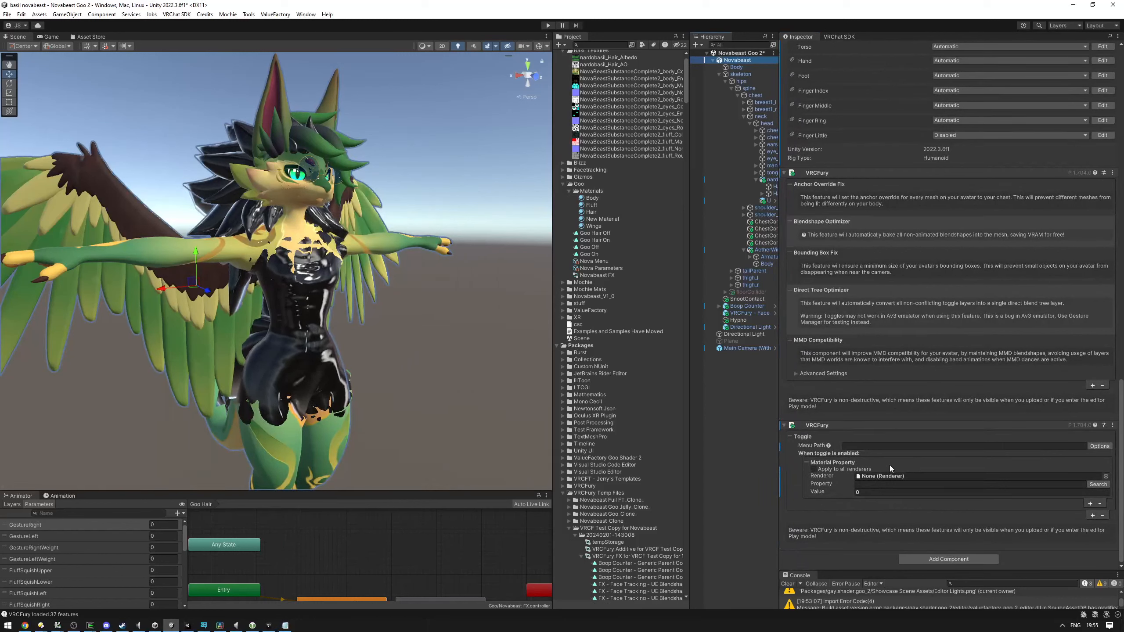
left_click(859, 485)
key("ctrl+v")
left_click_drag(889, 485, 855, 492)
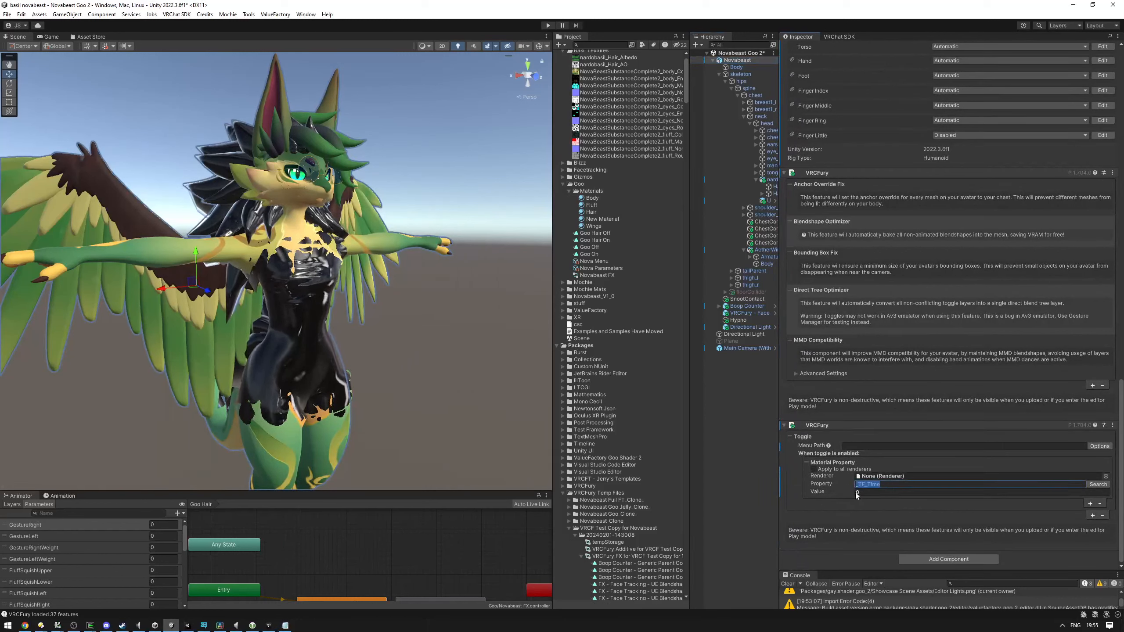
Assign the avatar's Body mesh as the renderer for the VRCFury toggle's material property
left_click(863, 499)
left_click_drag(741, 68, 876, 494)
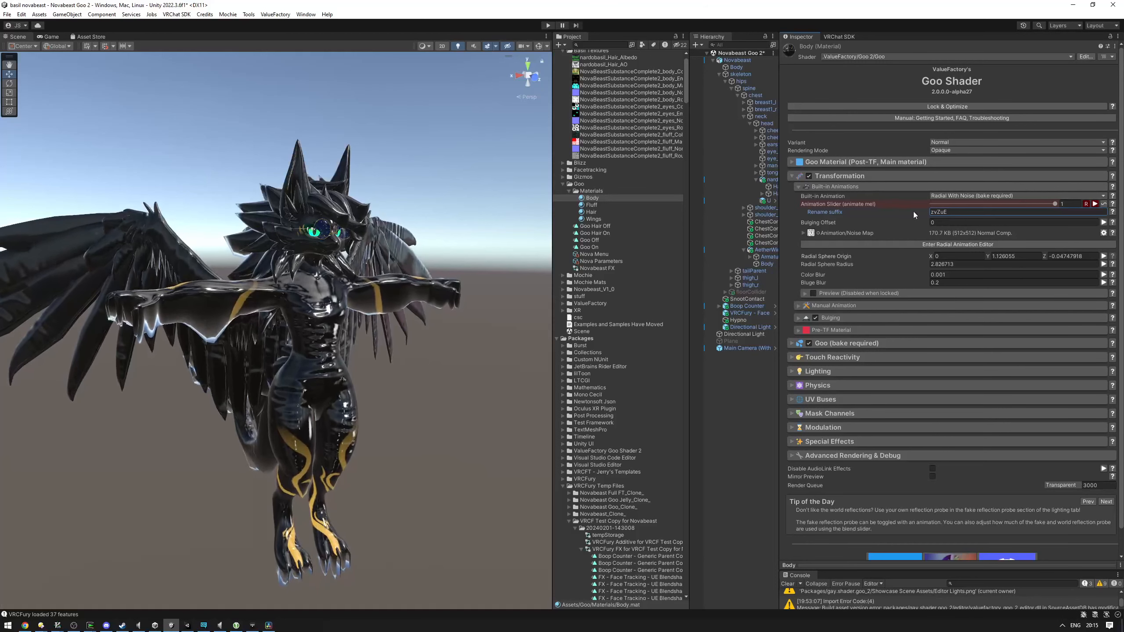
Set the rename suffix of the Fluff material's Animation Slider to zvZuE, matching the Body material
left_click(596, 205)
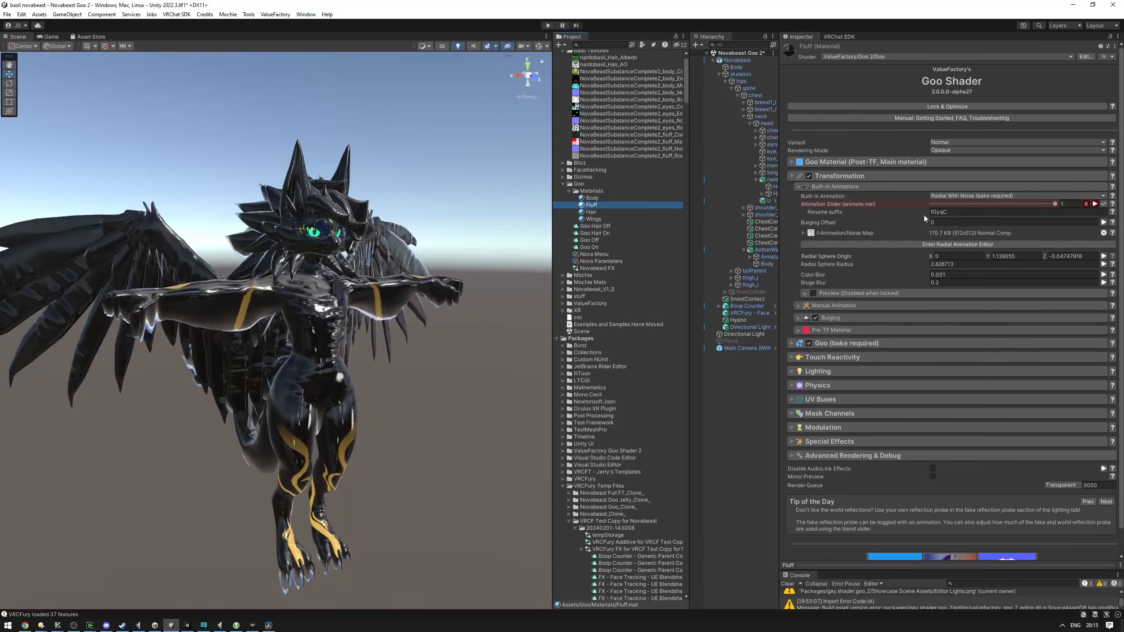
left_click(951, 212)
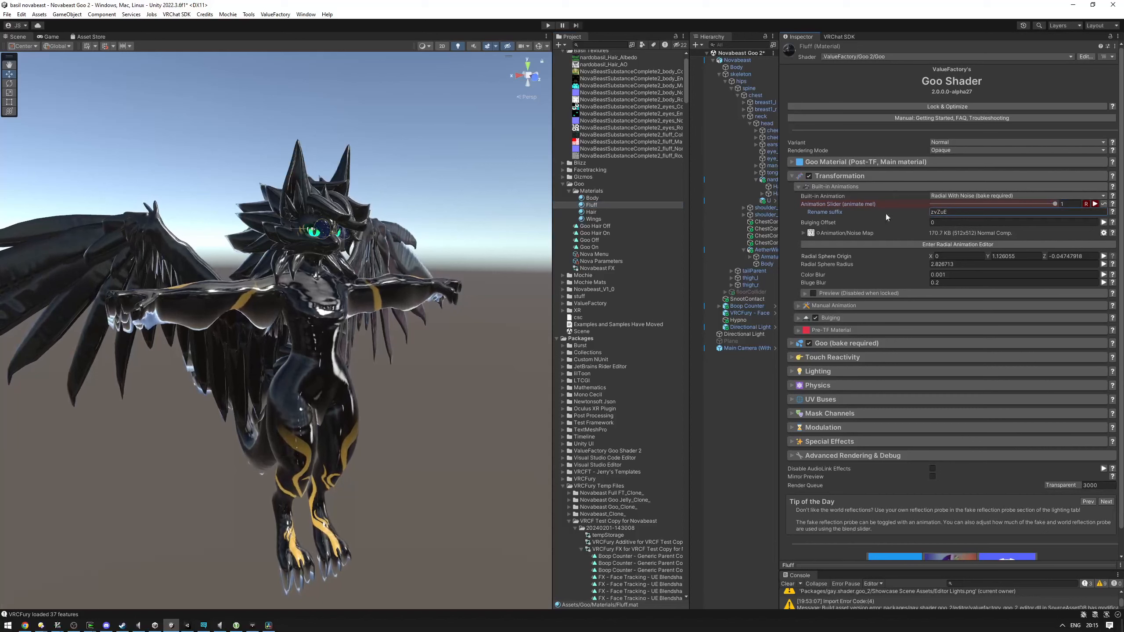
Lower the Animation Slider on the Body material alone
left_click(622, 197)
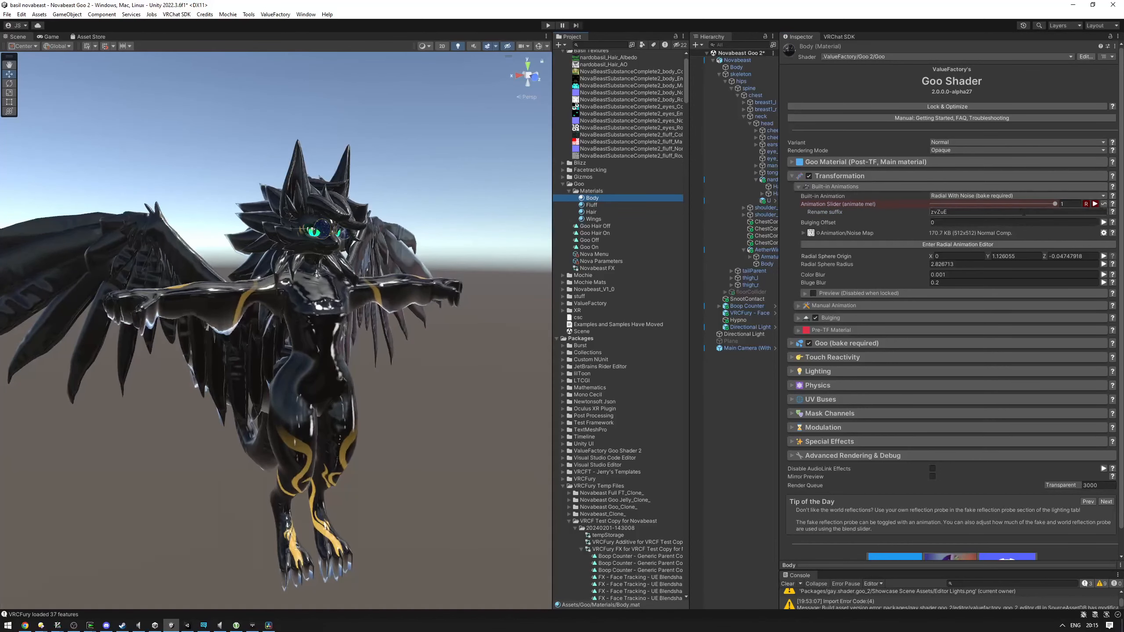
left_click_drag(1057, 204, 1041, 204)
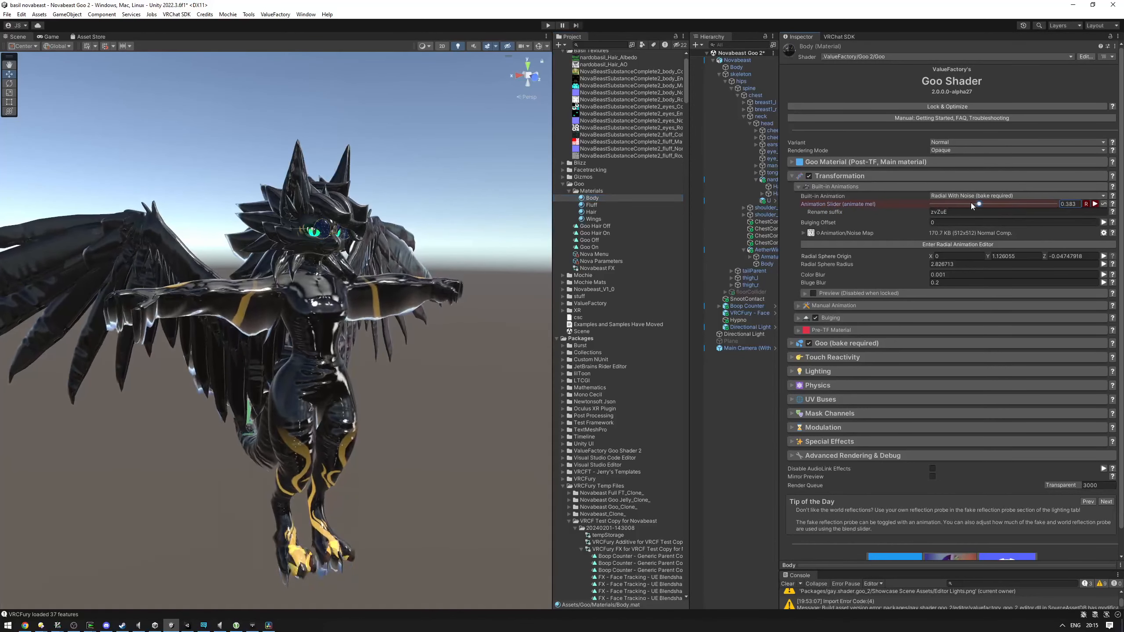
left_click_drag(971, 206, 952, 206)
Set the Animation Slider of the Fluff and Body materials together to about 0.213
left_click(591, 205)
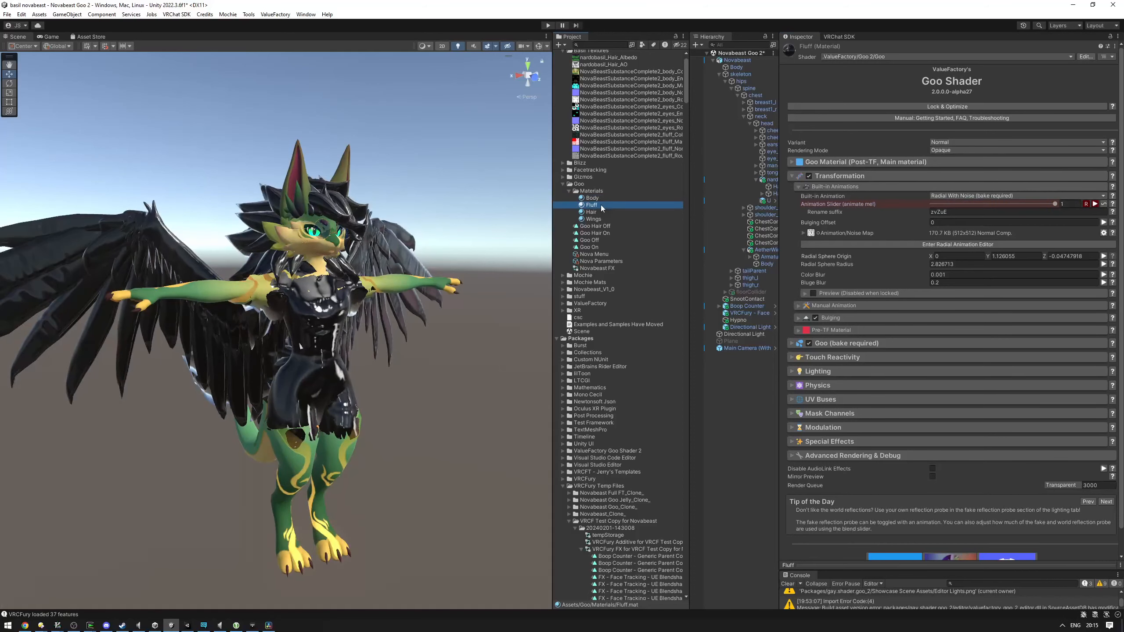
left_click(592, 198, "ctrl")
left_click_drag(1055, 204, 964, 208)
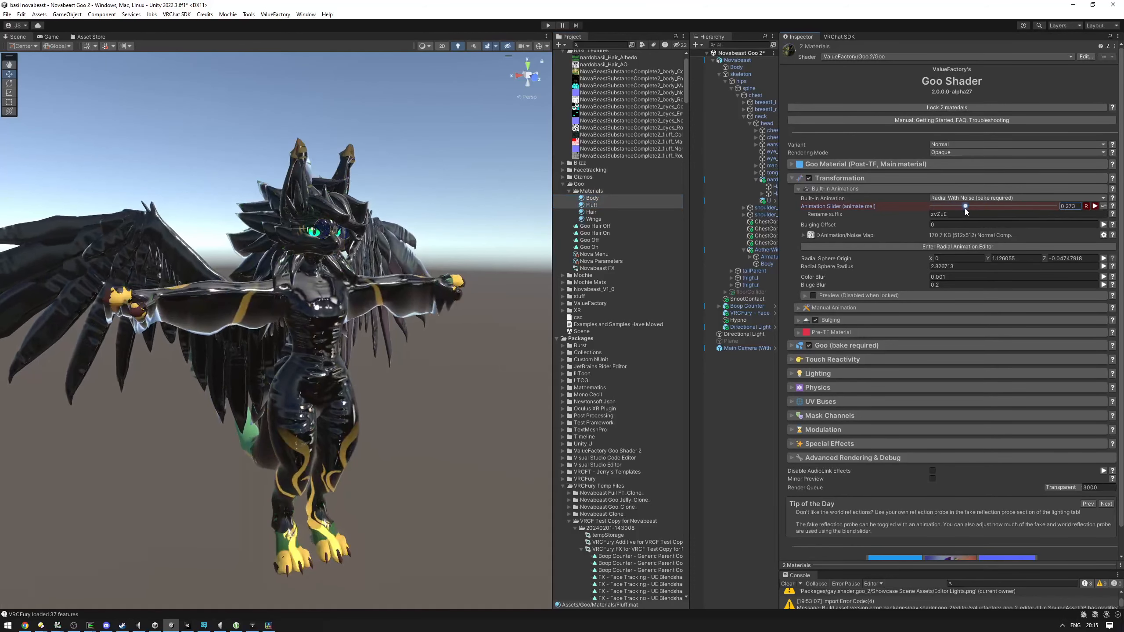
Copy the renamed Animation Slider property name shared by Body and Fluff, paste it into Notepad, and return to Unity
right_click(835, 206)
left_click(858, 222)
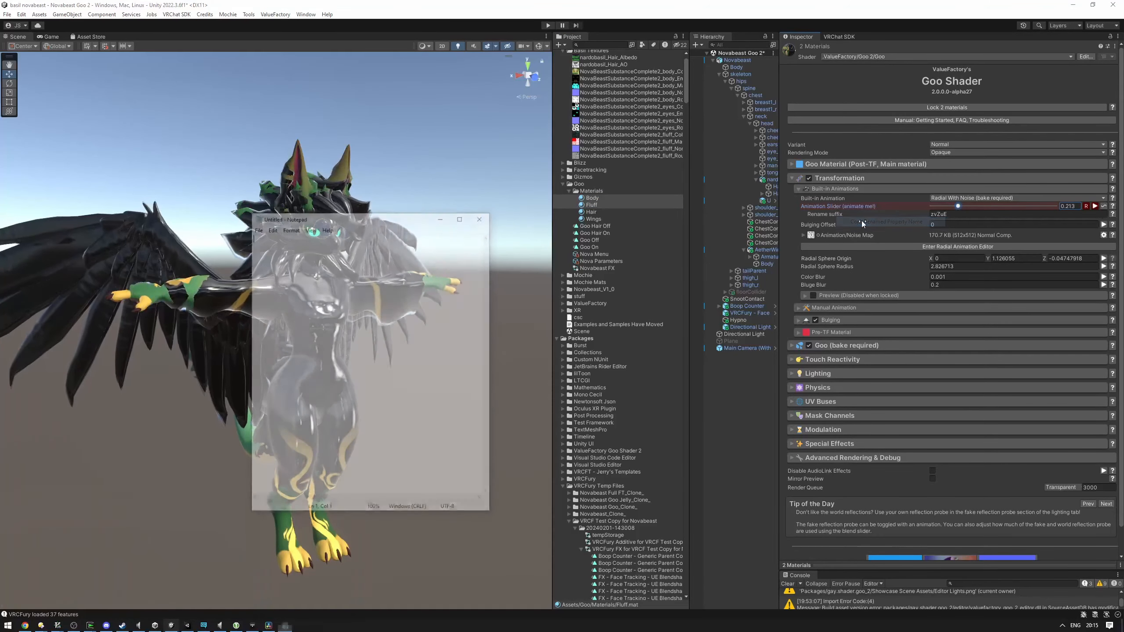
key("ctrl+v")
left_click_drag(337, 217, 369, 208)
left_click(666, 253)
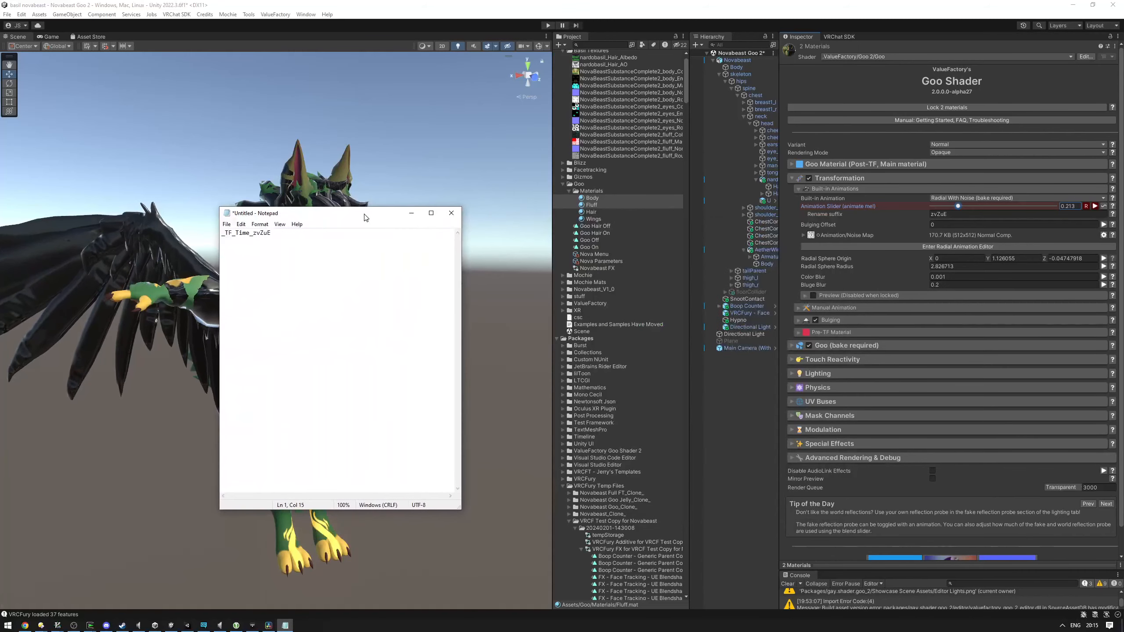
Set the Fluff material's Animation Slider rename suffix to JYEUX and its value to about 0.452
left_click(590, 205)
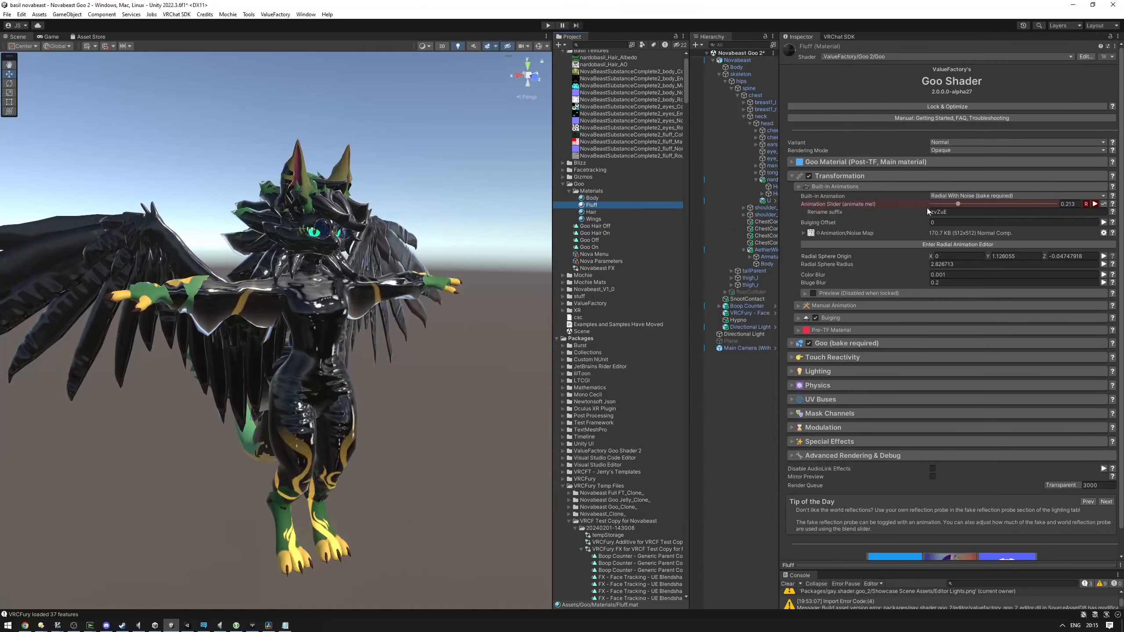
left_click(962, 212)
type("JYEUX")
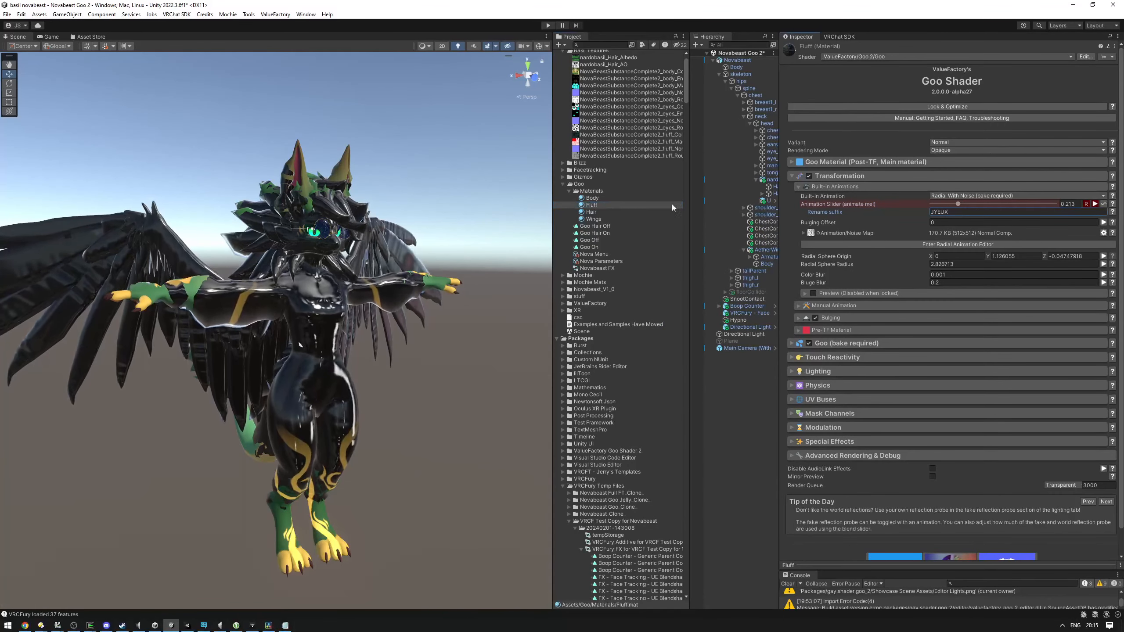
left_click(597, 204)
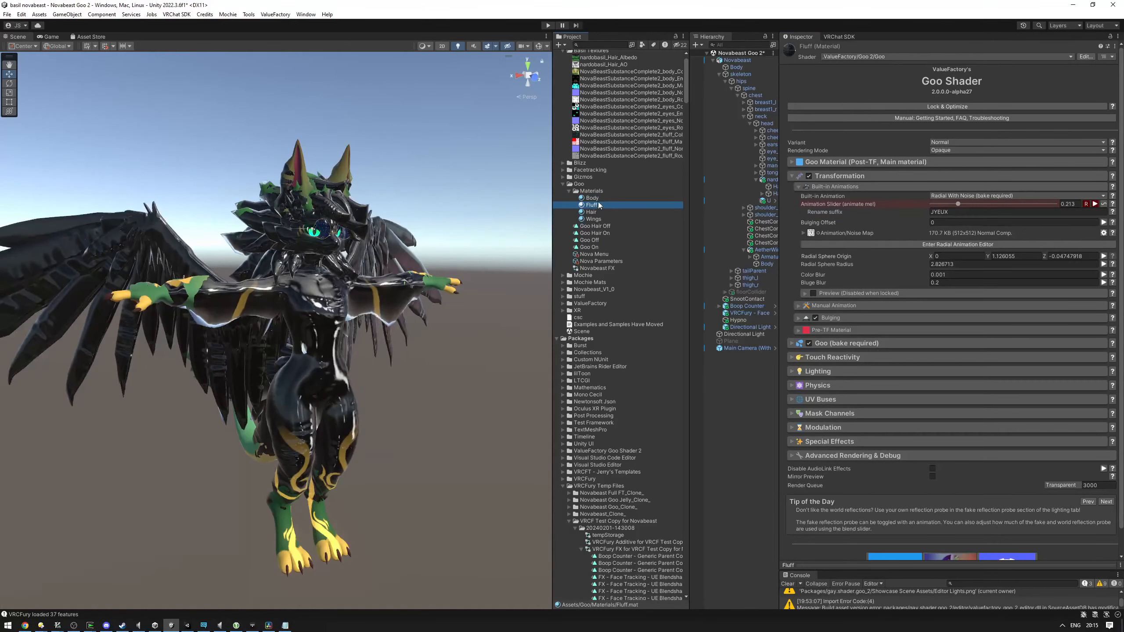
left_click_drag(958, 204, 987, 205)
Copy the Fluff material's renamed Animation Slider property name, paste it on Notepad's second line, and minimise Notepad
right_click(829, 205)
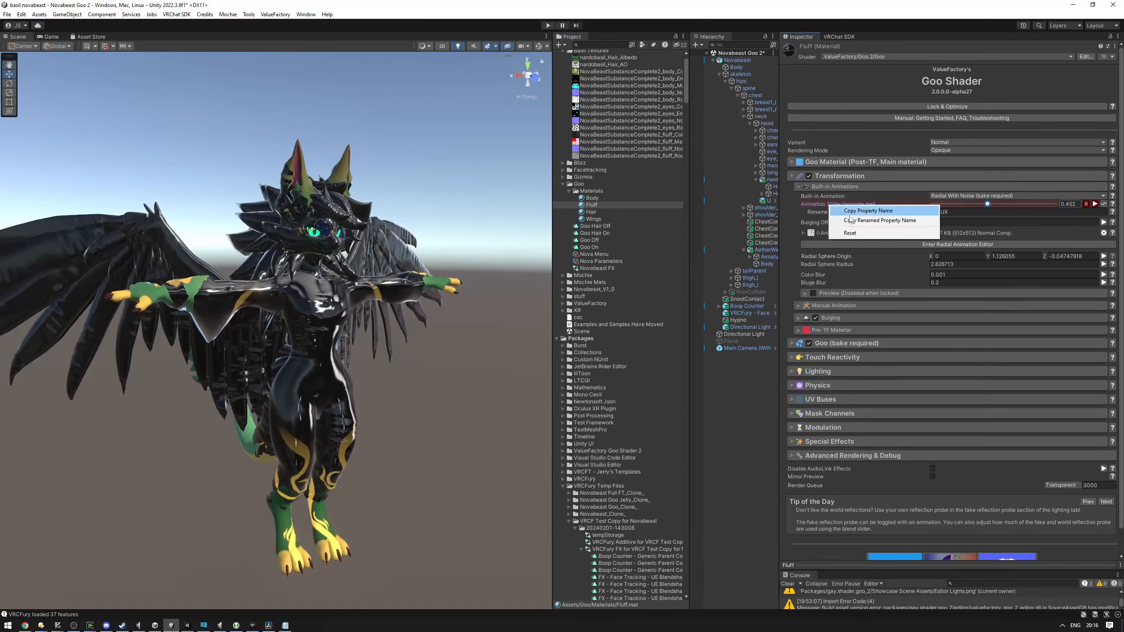
left_click(856, 215)
right_click(854, 205)
left_click(862, 219)
key("alt+Tab")
key("Return")
key("ctrl+v")
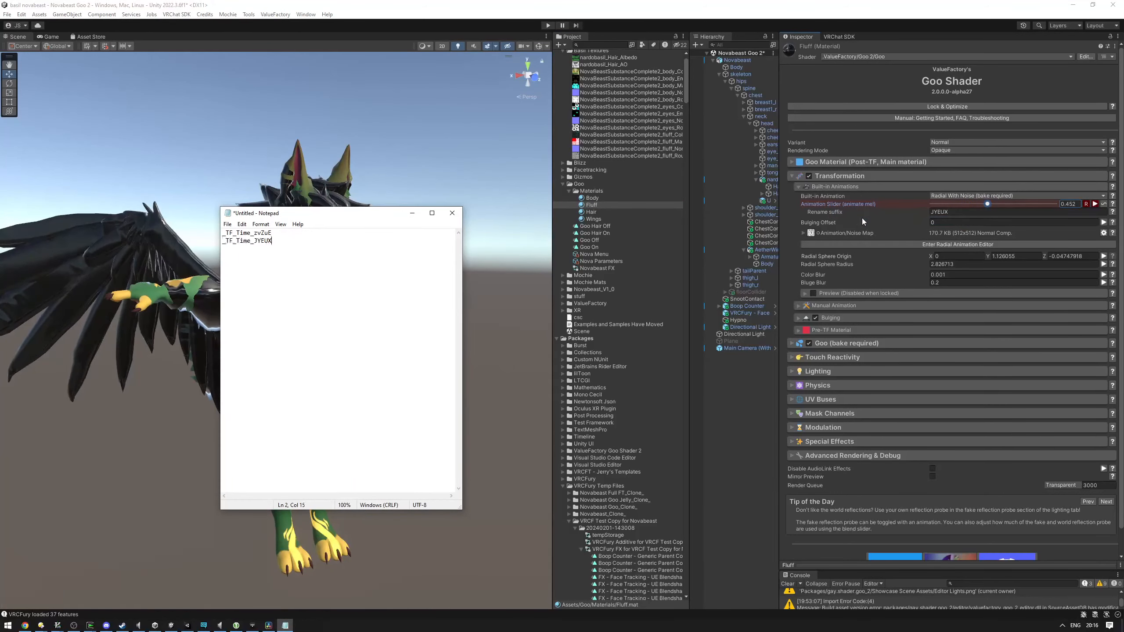
left_click(412, 213)
Mark the Body material's Color Blur as animated with renaming and give it the suffix zvZuE
left_click(592, 198)
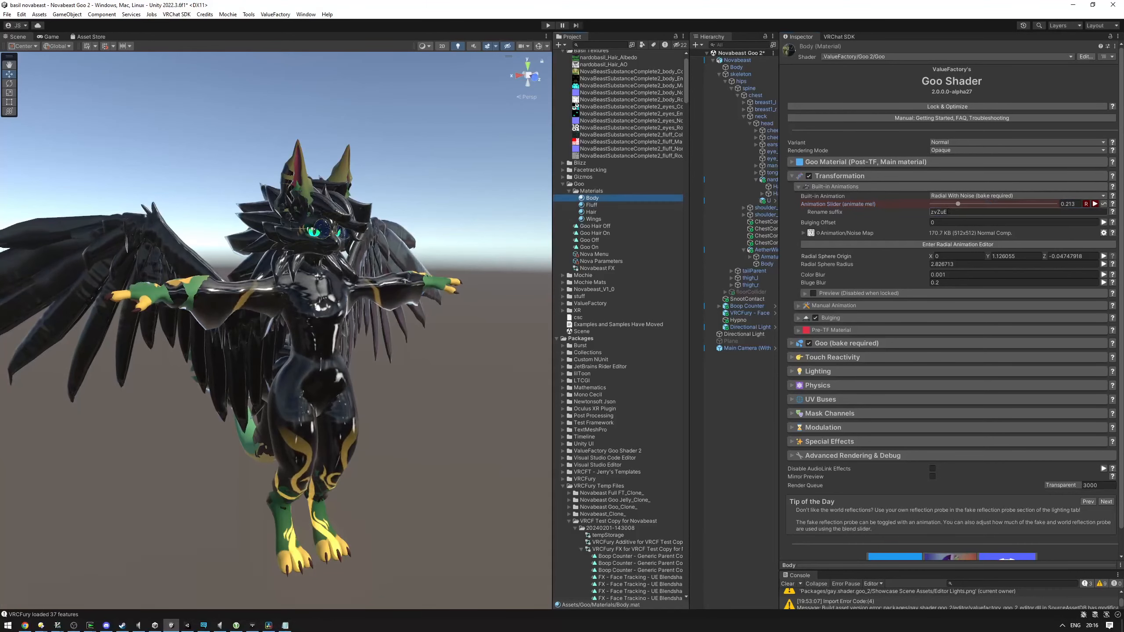
left_click(936, 211)
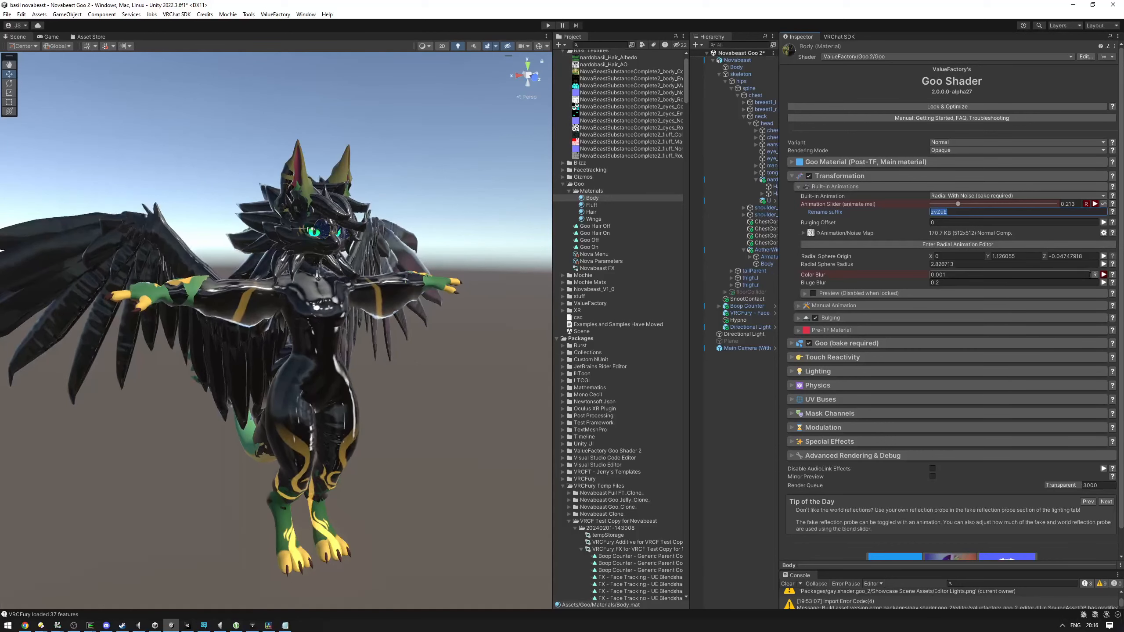
left_click(1103, 274)
left_click(960, 282)
key("ctrl+v")
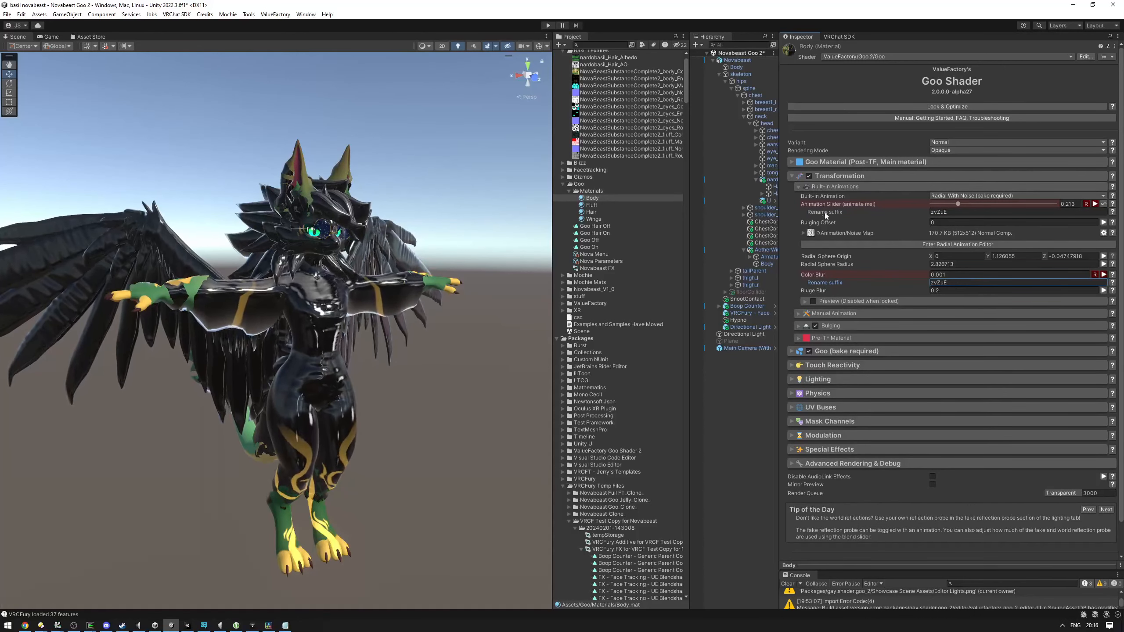
Copy the renamed property names of the Body material's Animation Slider and Color Blur into an empty Notepad document
key("alt+Tab")
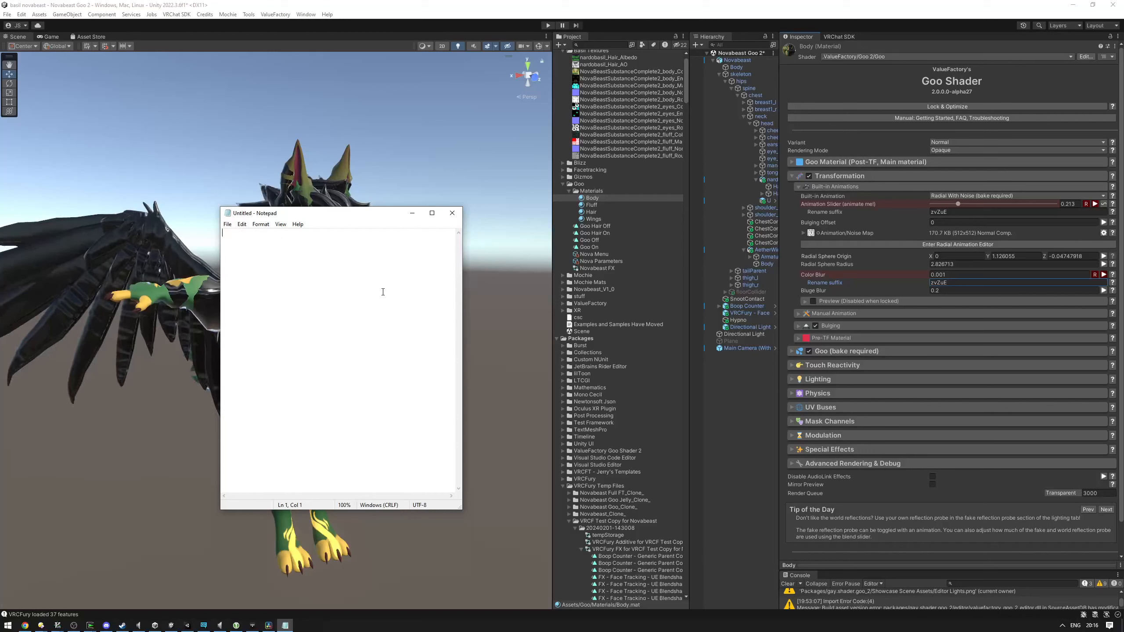
key("Return")
right_click(821, 274)
left_click(833, 288)
key("alt+Tab")
key("ctrl+z")
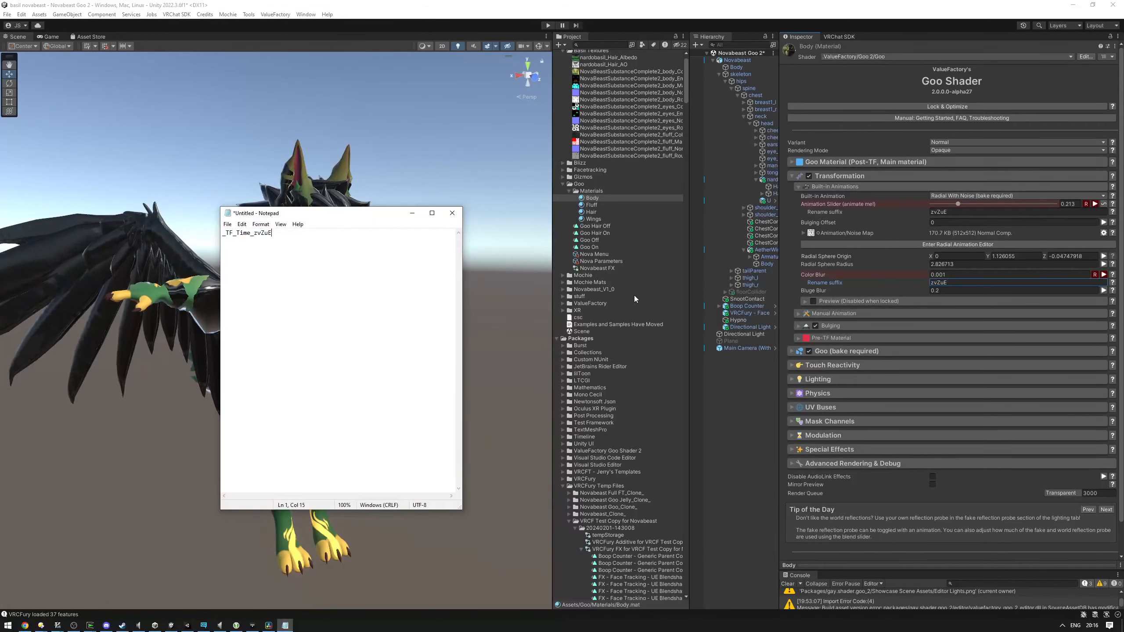
key("ctrl+a")
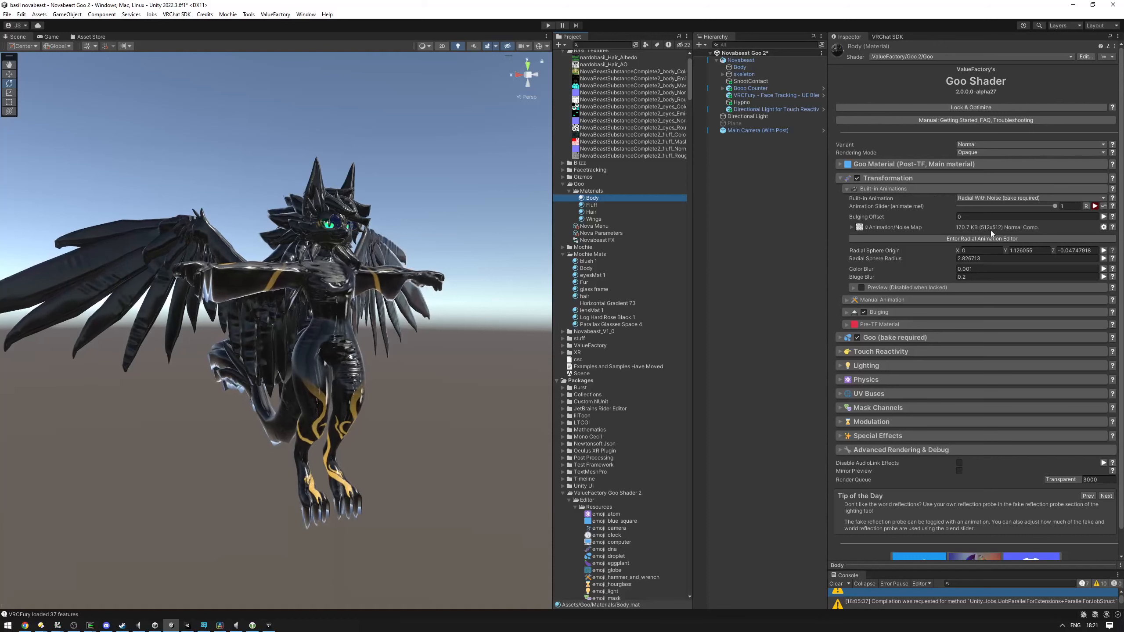
Set the Animation Slider of the Body, Fluff, Hair and Wings materials to 0 and raise it again
left_click(605, 221, "shift")
left_click(957, 206)
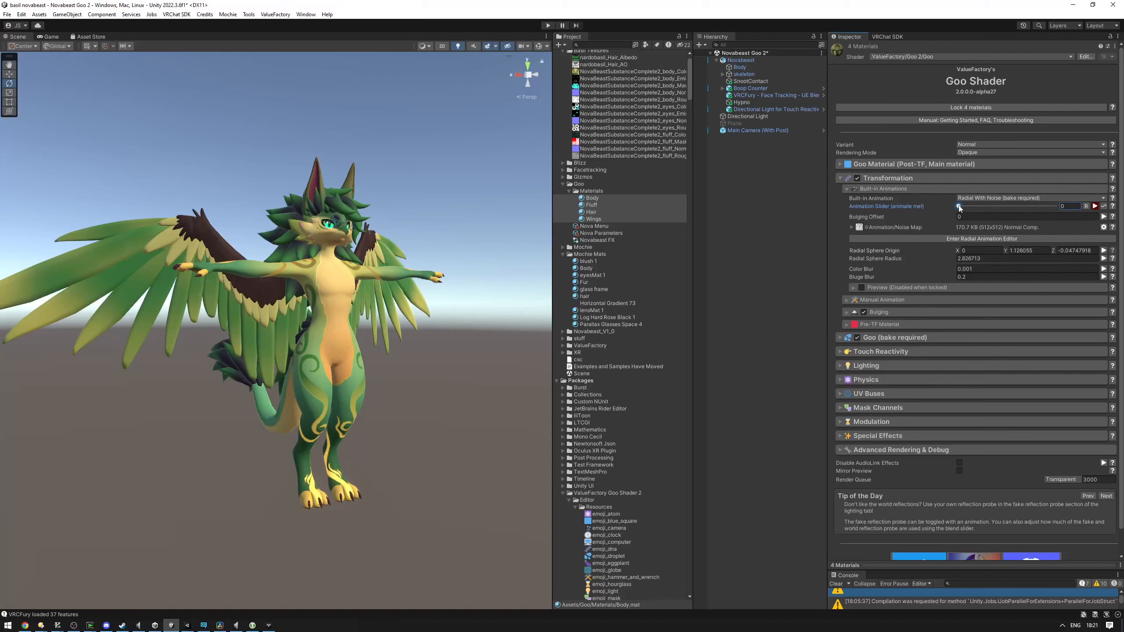
left_click_drag(961, 205, 1009, 209)
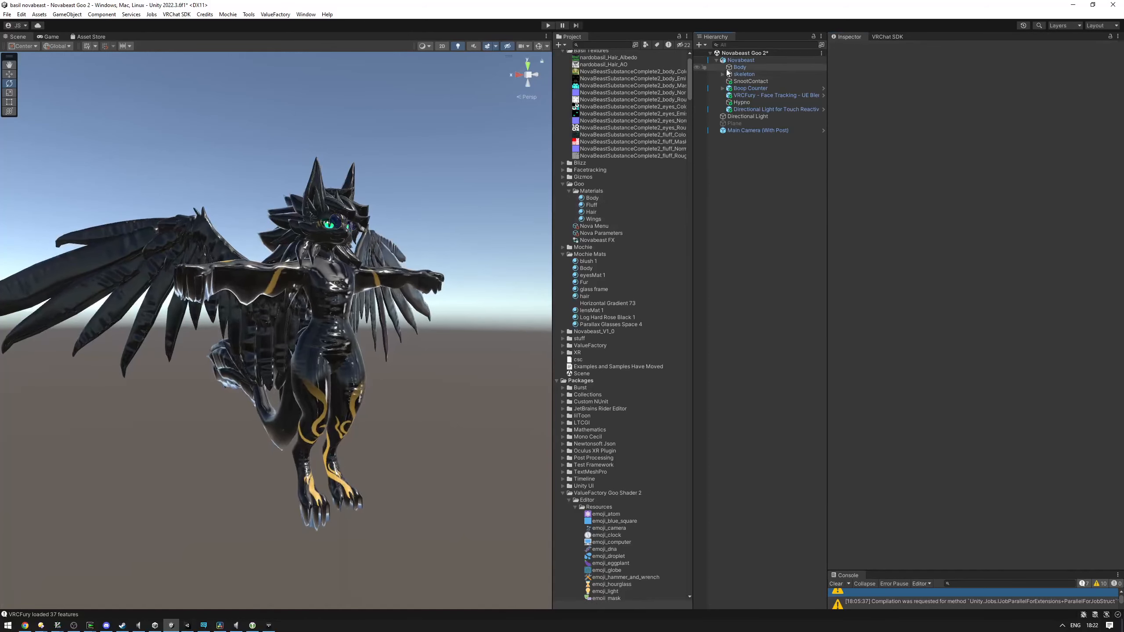
Locate the FX playable layer's controller on the Novabeast avatar and open Novabeast FX in the Animator
left_click(737, 60)
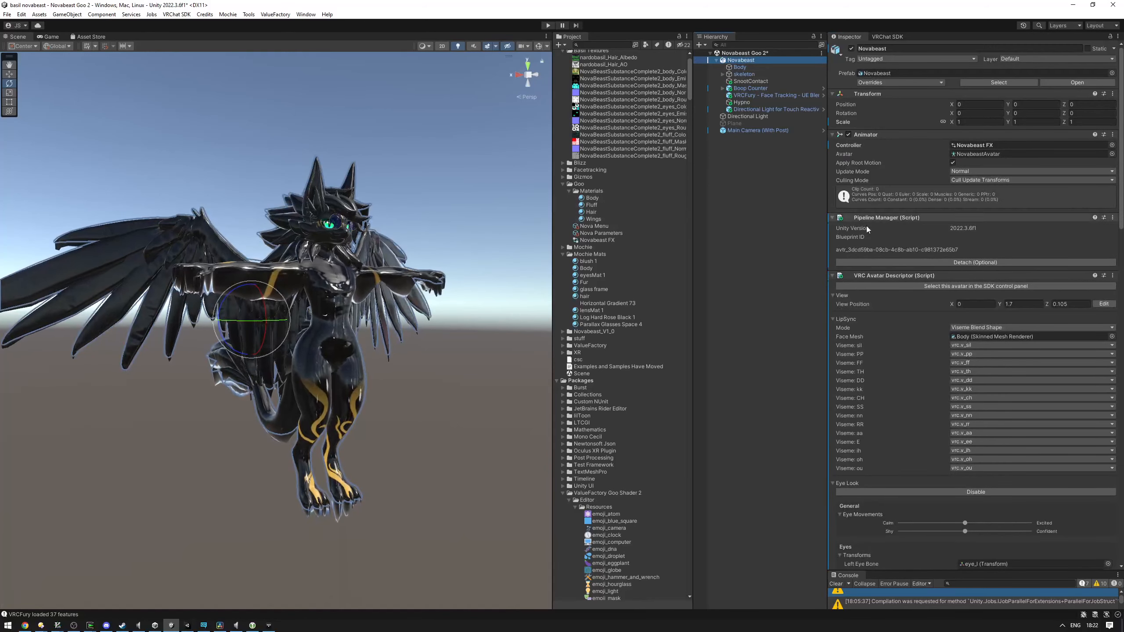
scroll(891, 280, "down", 10)
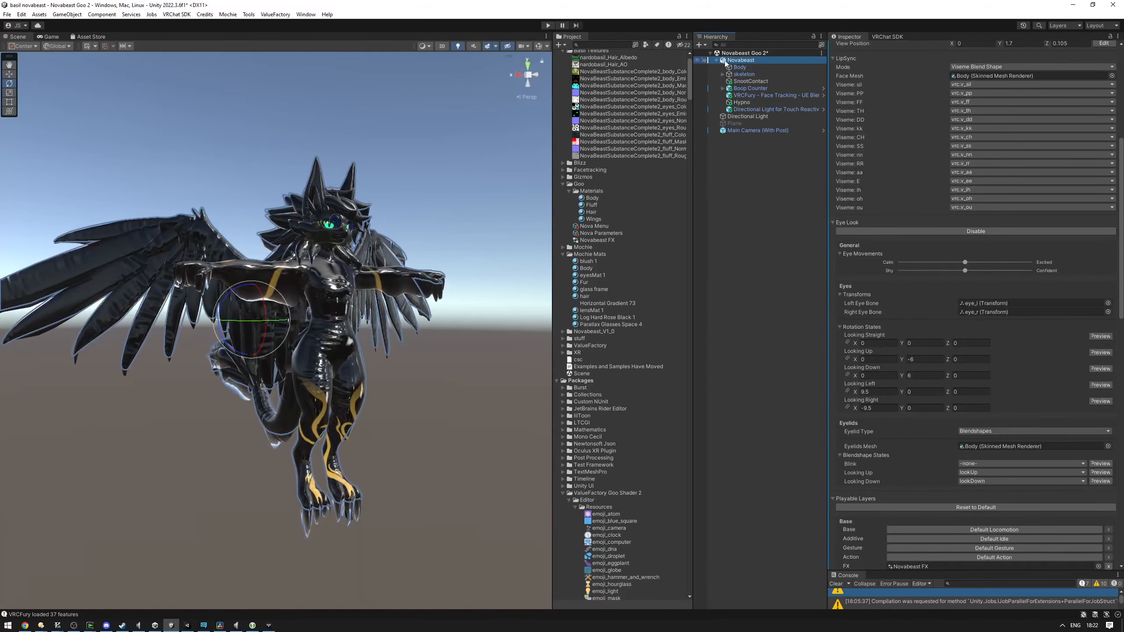
scroll(966, 223, "down", 10)
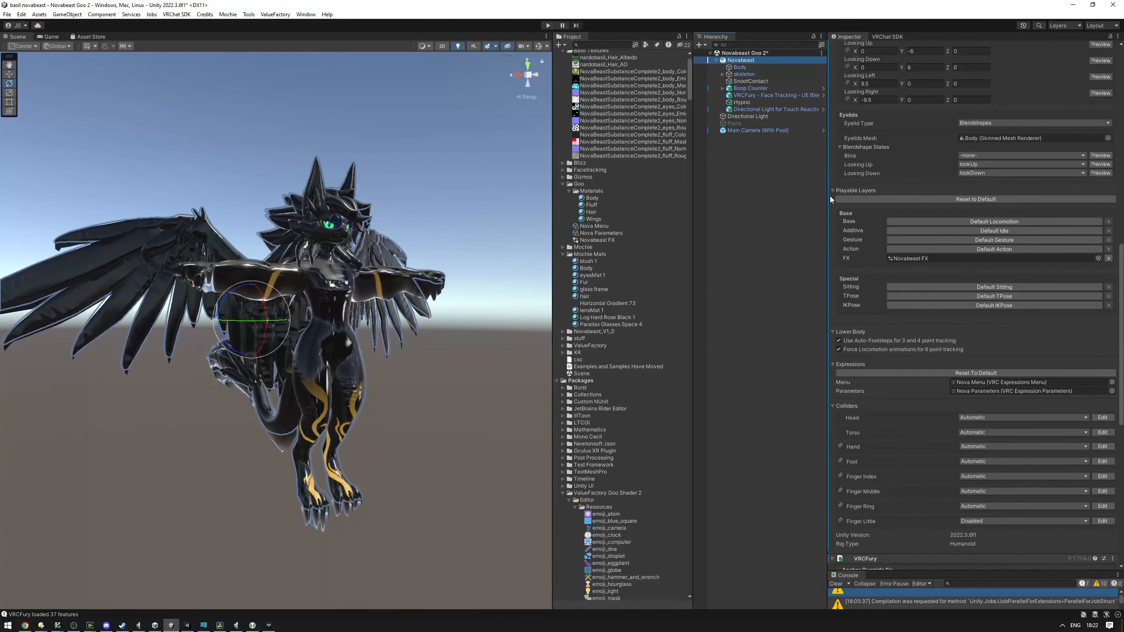
left_click(906, 262)
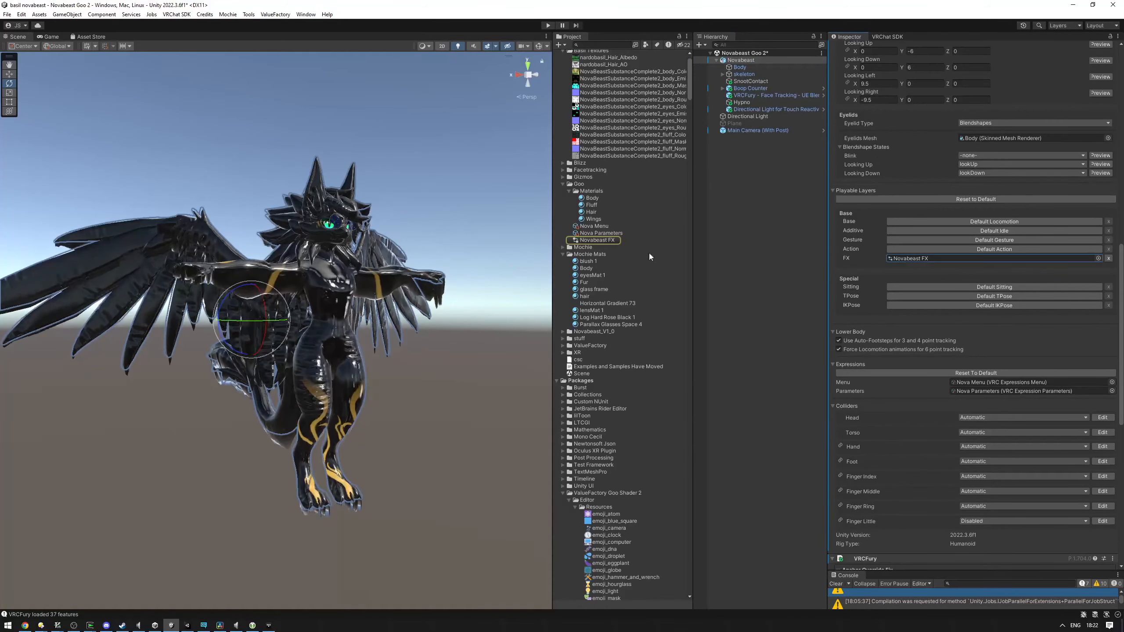
left_click(596, 240)
double_click(597, 241)
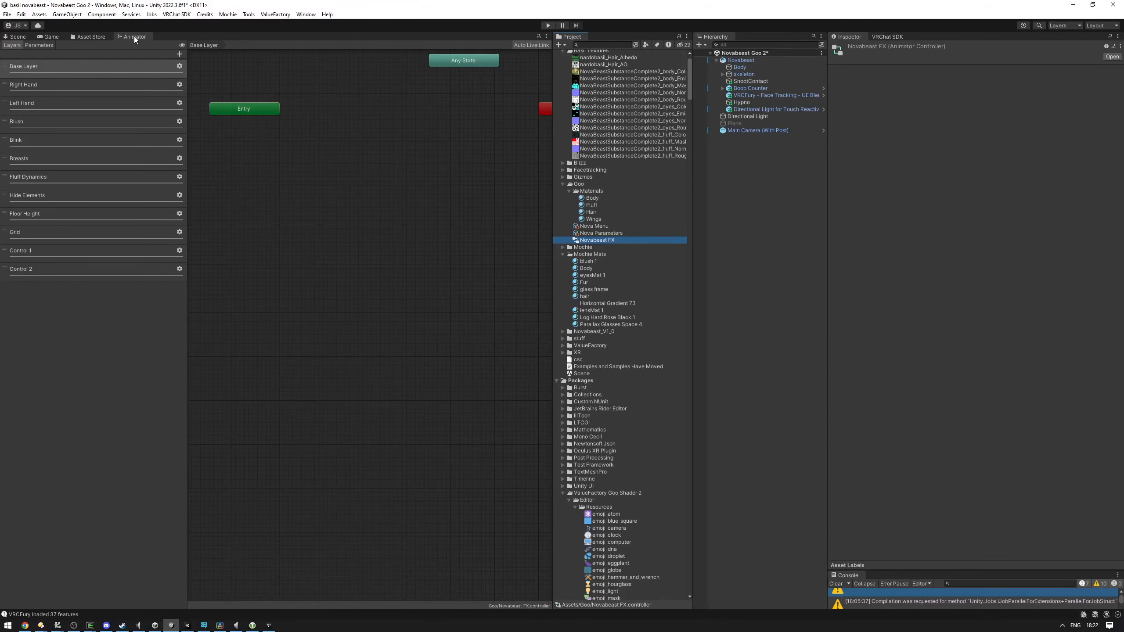
Dock the Animator and Animation windows together below the Scene view, with the Animator in front
left_click_drag(133, 36, 200, 413)
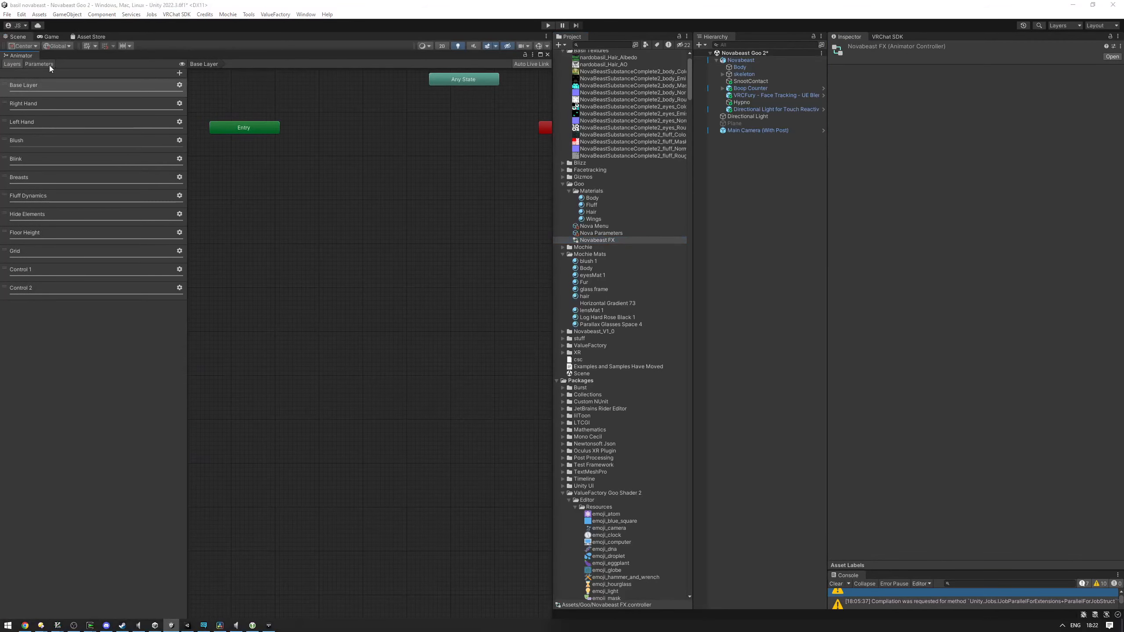
left_click_drag(25, 58, 247, 571)
left_click(305, 14)
left_click(425, 153)
left_click_drag(462, 288, 65, 373)
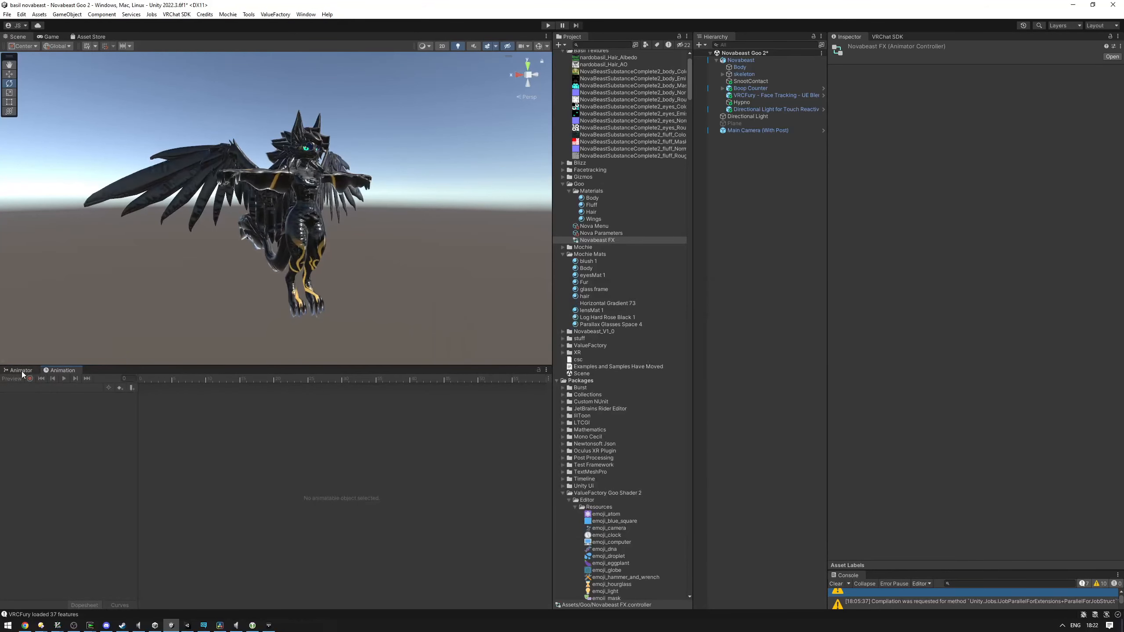
left_click(21, 370)
Apply the Novabeast FX controller to the Novabeast avatar and run the scene in Play mode
left_click(583, 241)
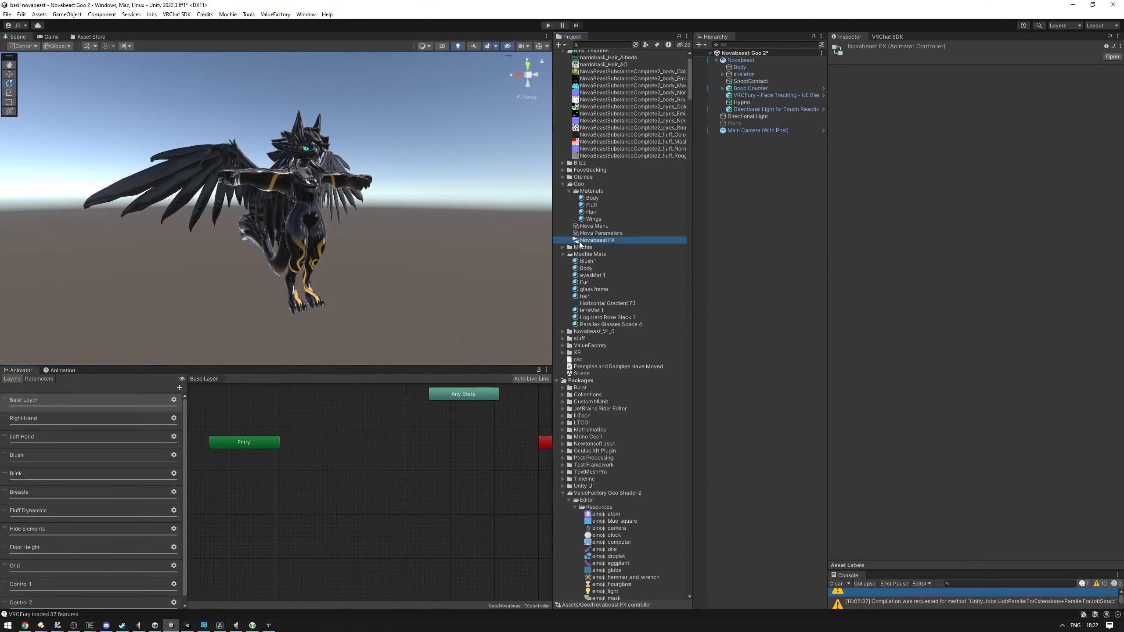
left_click_drag(580, 241, 749, 61)
left_click(548, 25)
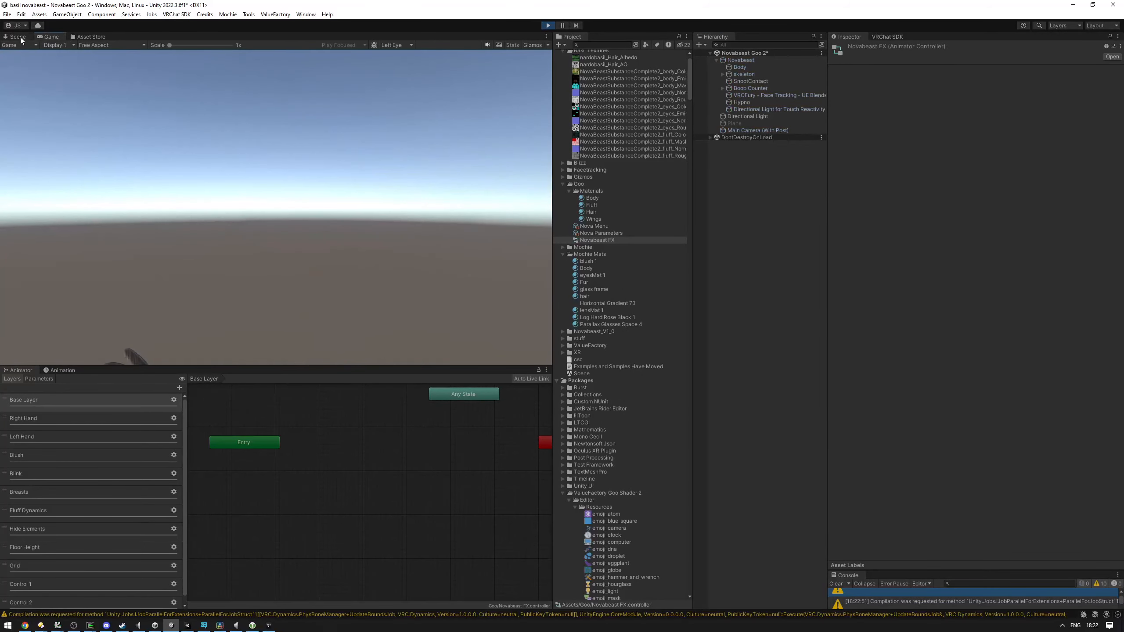
middle_click_drag(260, 189, 238, 77)
key("a")
right_click_drag(234, 133, 303, 142)
key("w")
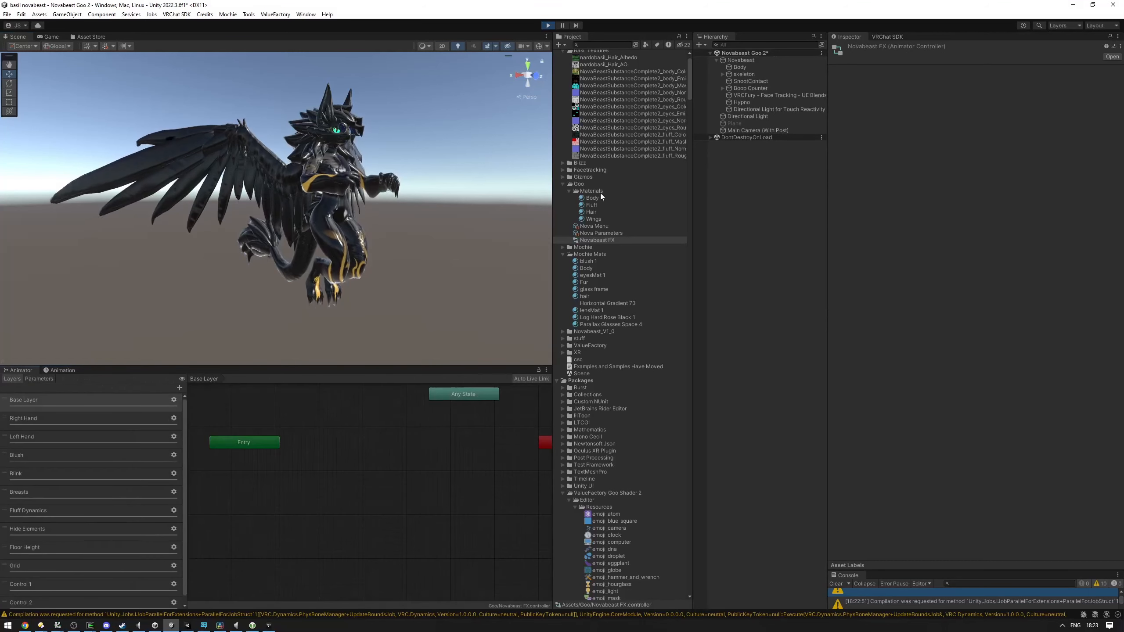
Create a new animation clip named Goo Off for the Novabeast avatar, saved in the Assets/Goo folder
left_click(734, 62)
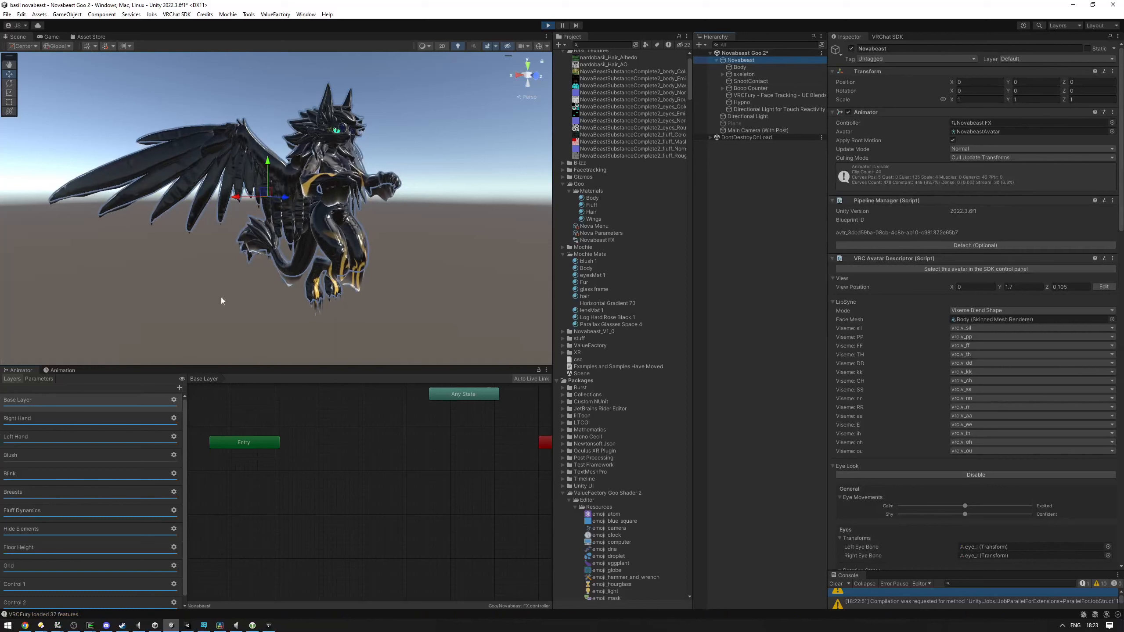
left_click(61, 370)
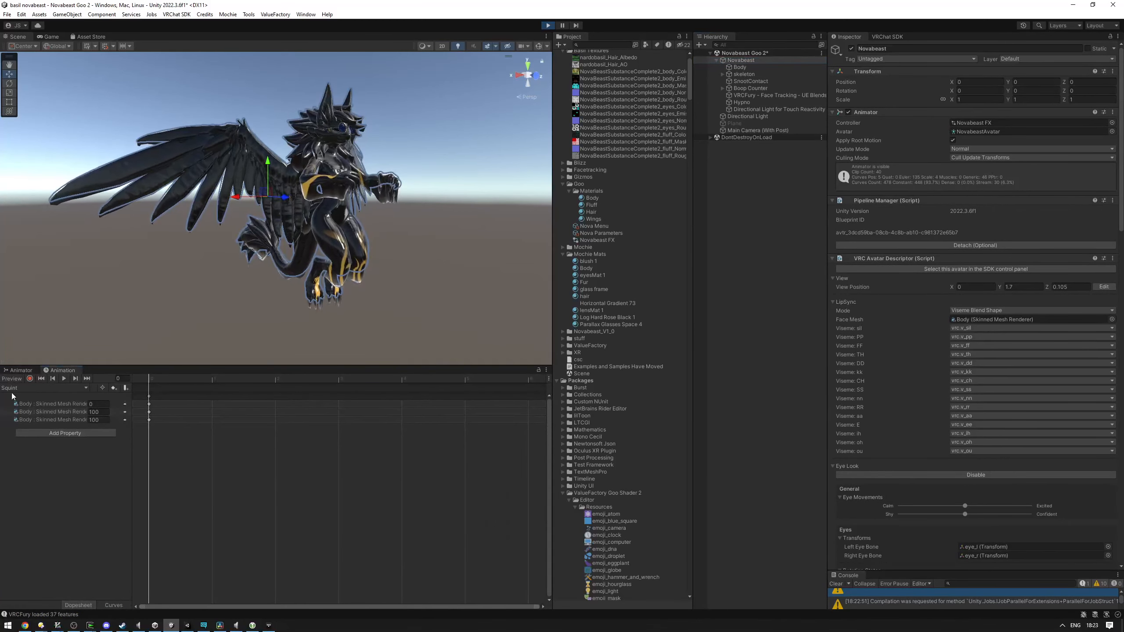
left_click(74, 389)
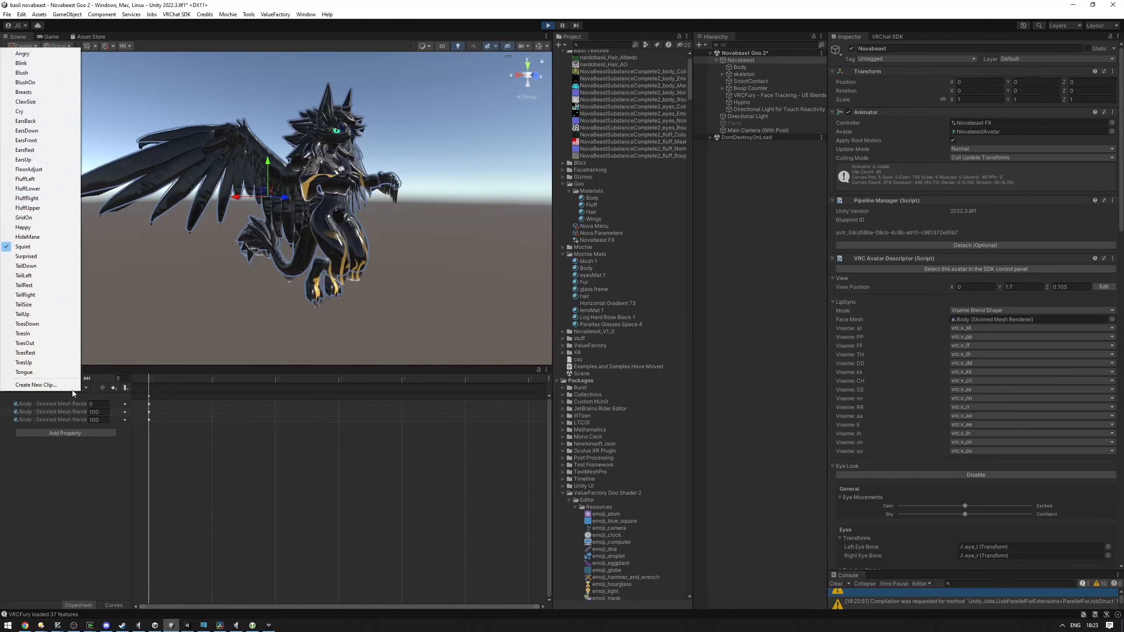
left_click(47, 388)
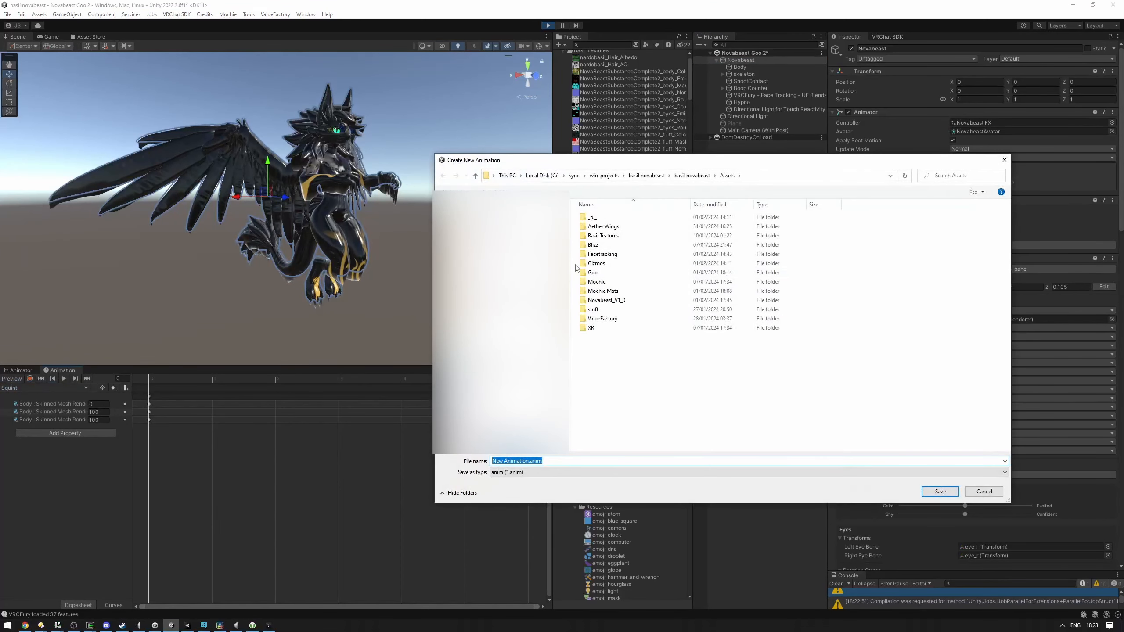
double_click(595, 273)
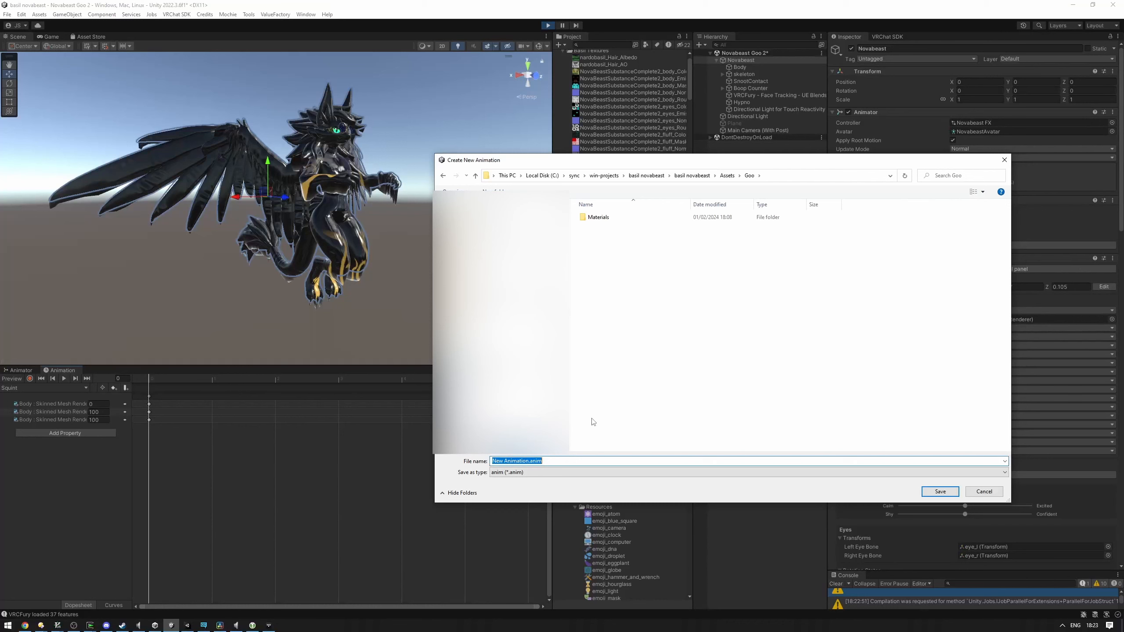
type("Goo Off")
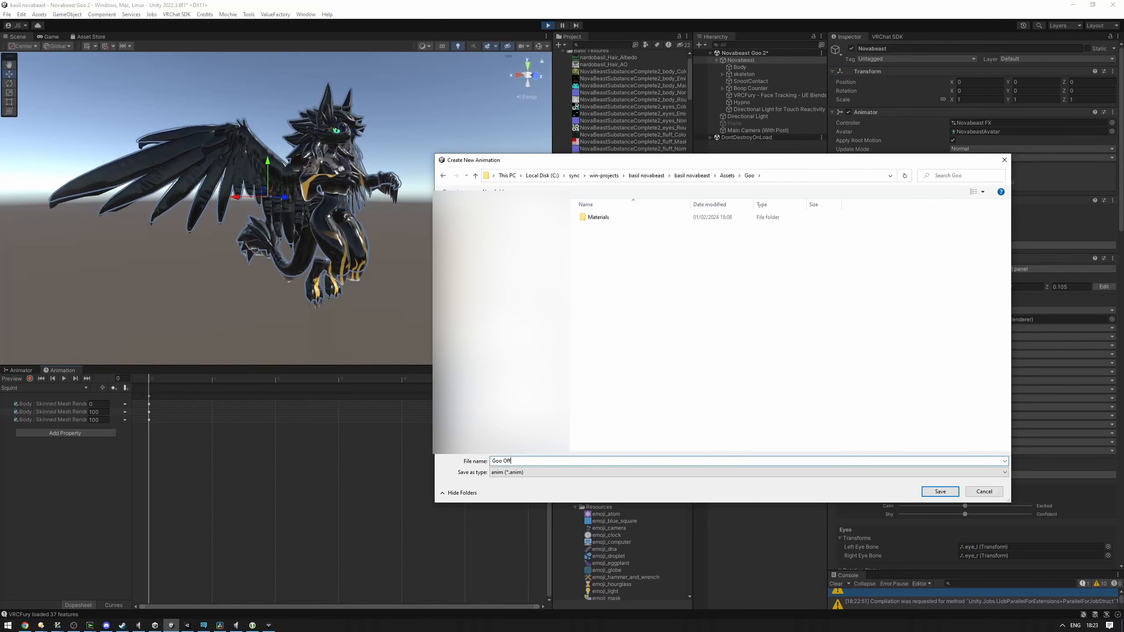
key("Return")
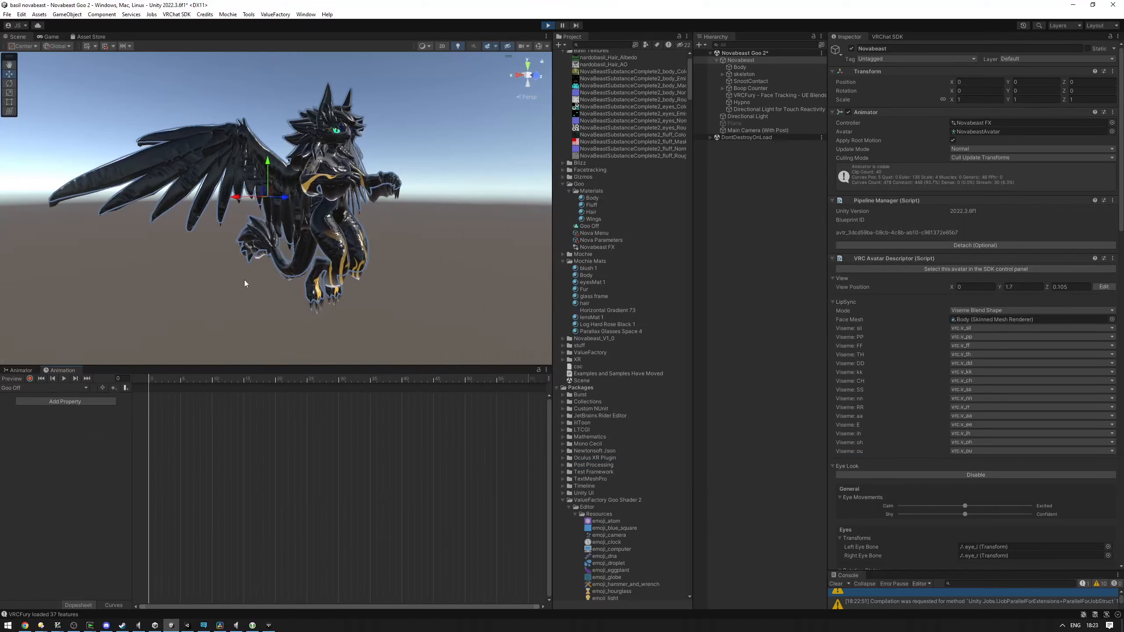
Start recording the Goo Off clip and set the Animation Slider of the Body mesh's Body material to 0
left_click(30, 379)
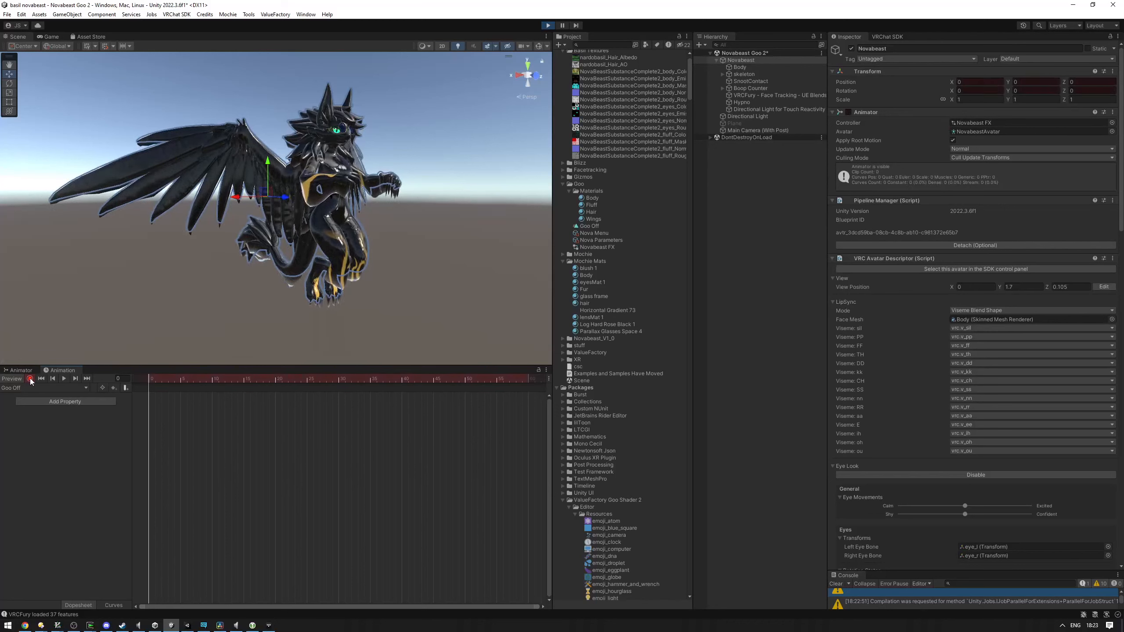
left_click(739, 67)
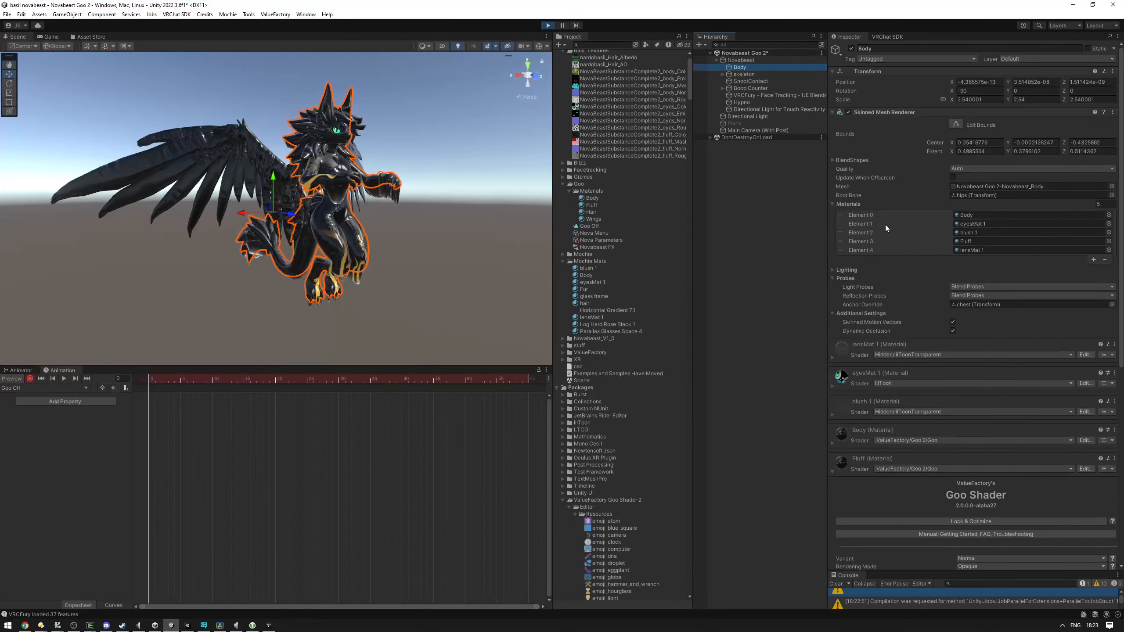
scroll(884, 224, "down", 3)
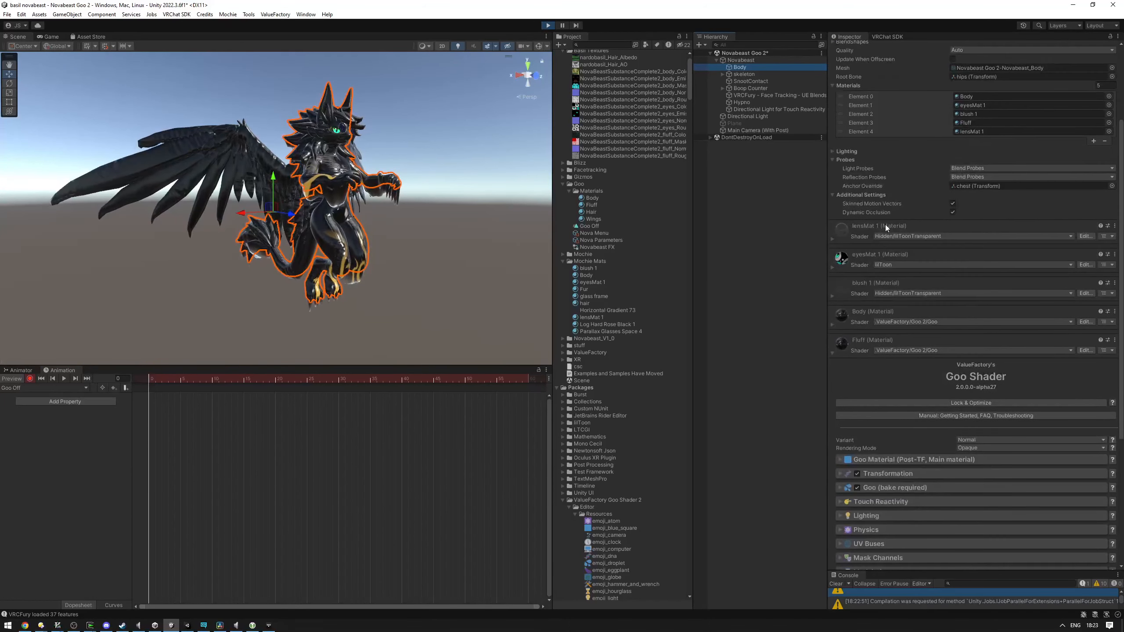
left_click(851, 321)
scroll(841, 310, "down", 6)
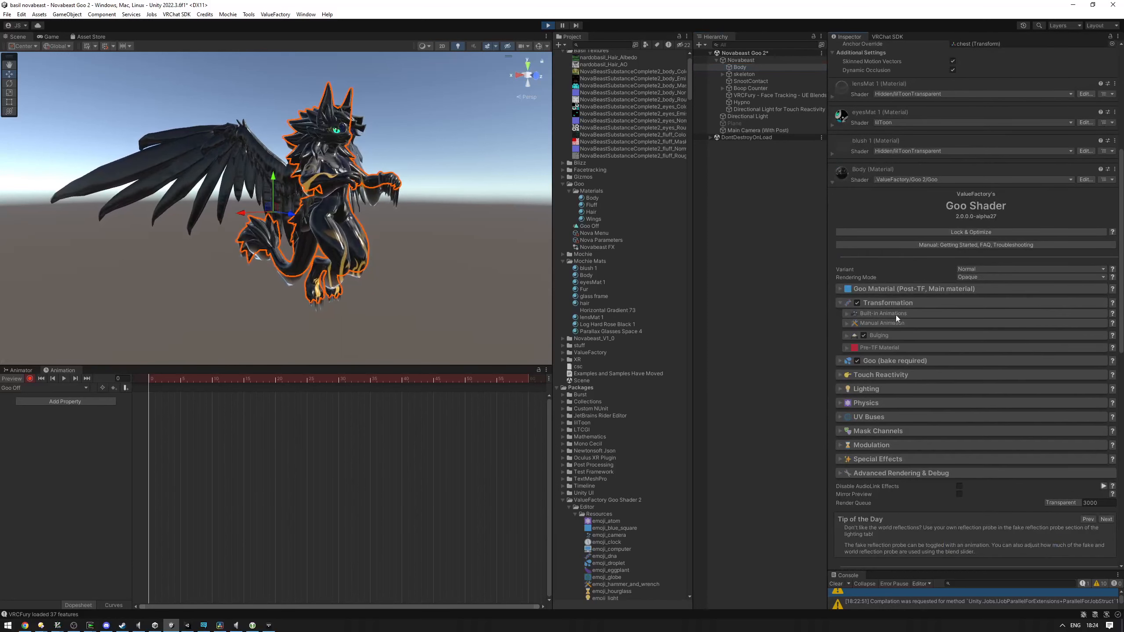
left_click(896, 306)
scroll(952, 315, "down", 1)
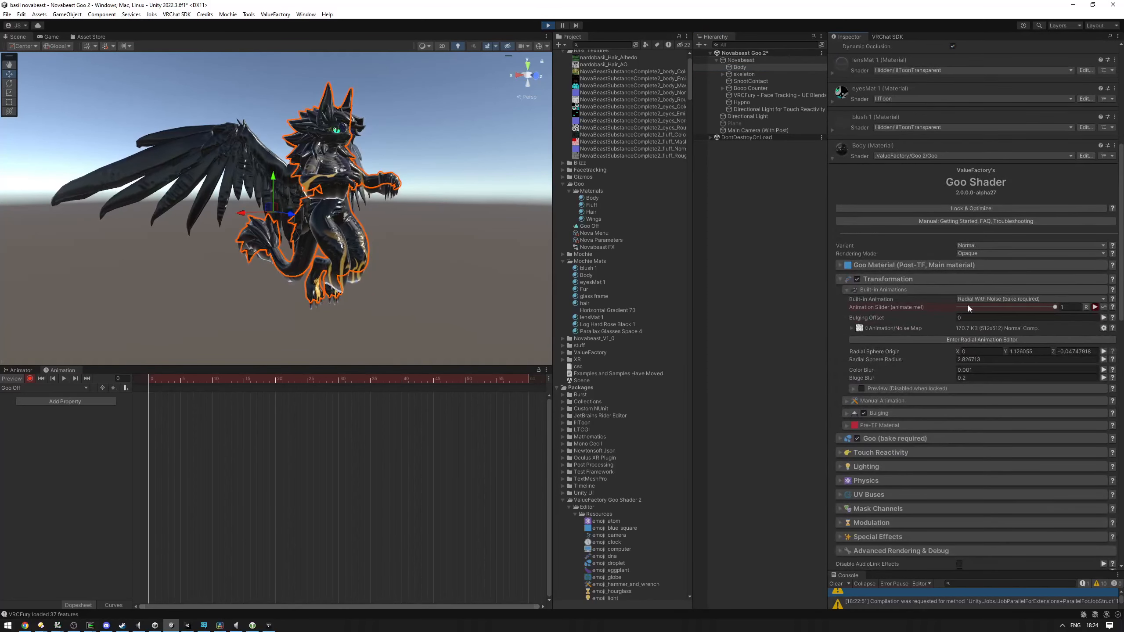
left_click(1053, 307)
left_click_drag(1032, 307, 951, 308)
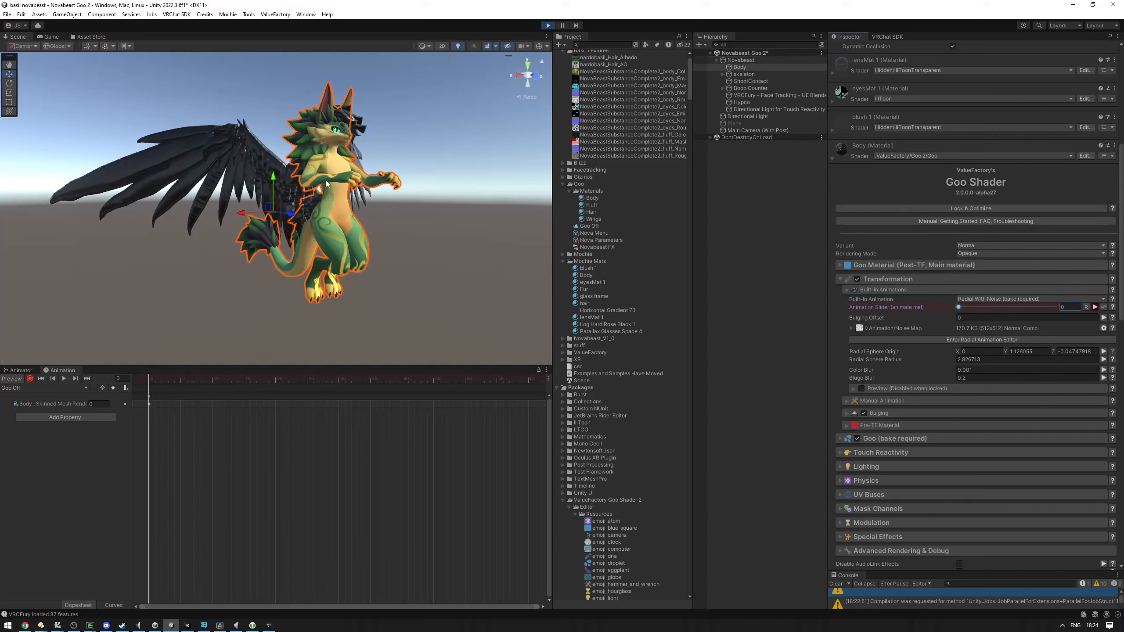
Record an Animation Slider value of 0 for the Hair mesh and the wings' Body mesh in Goo Off
right_click_drag(370, 160, 345, 144)
key("w")
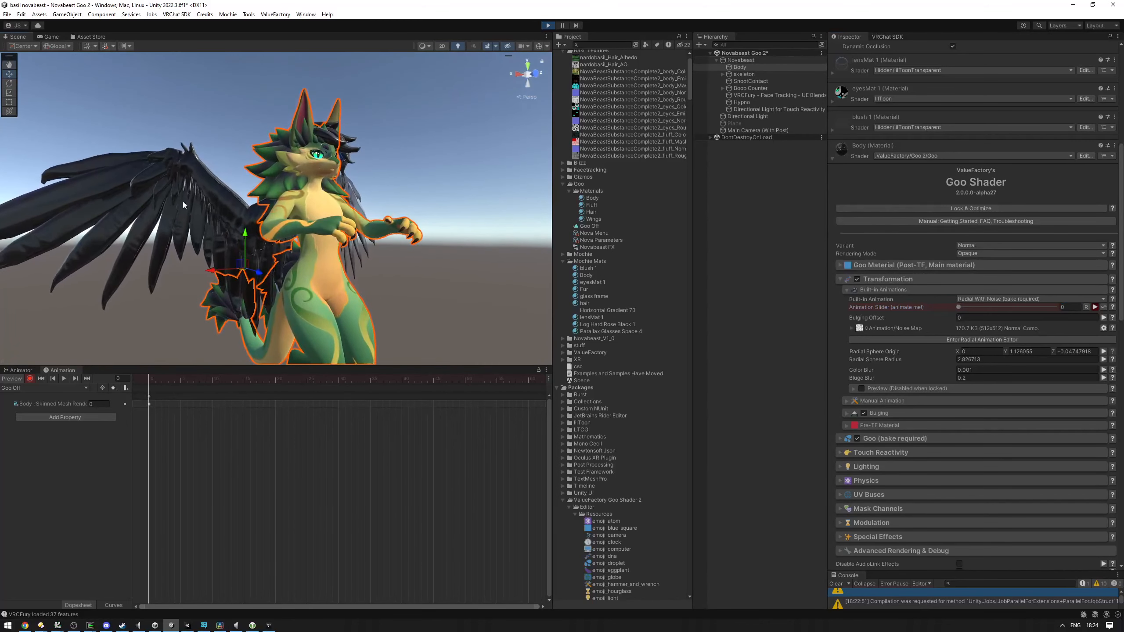
left_click(345, 145)
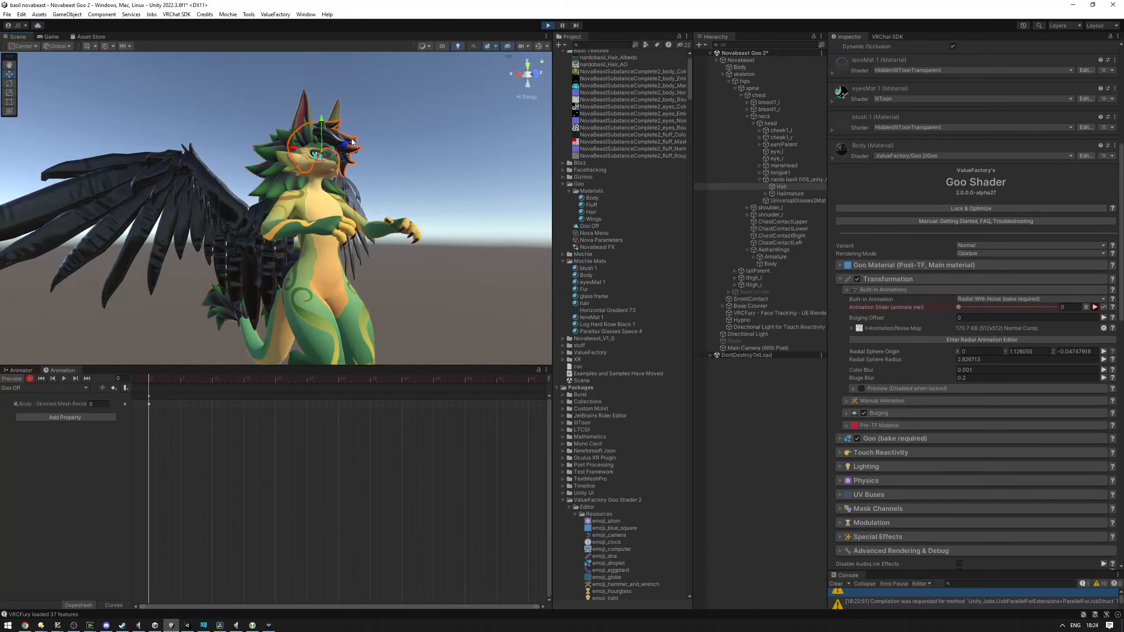
left_click_drag(995, 186, 944, 185)
left_click(241, 212)
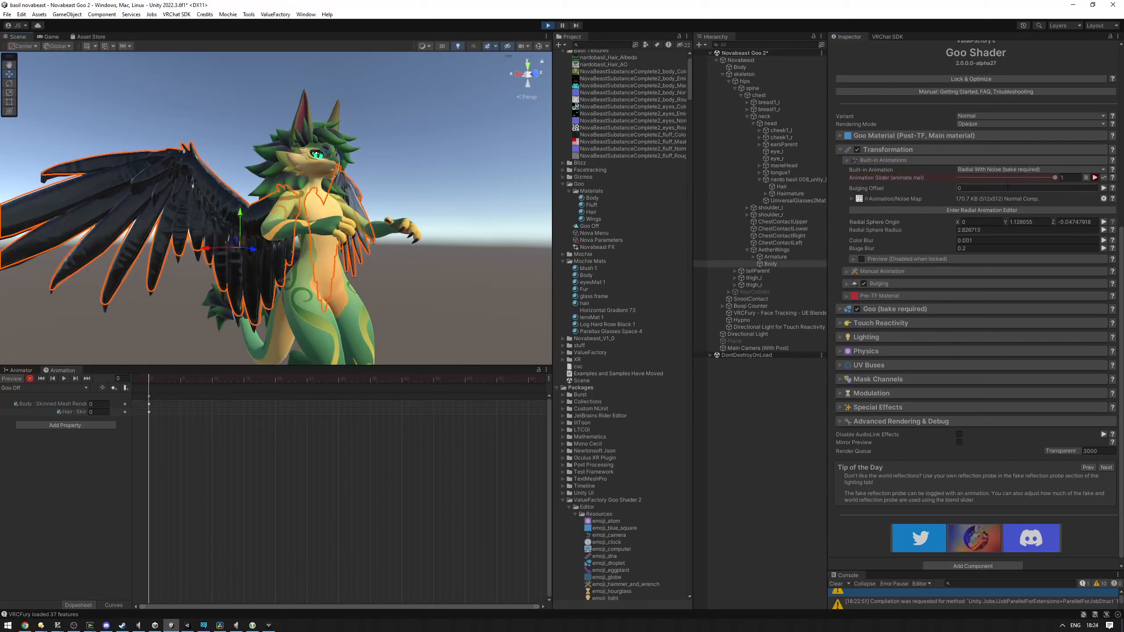
left_click_drag(1054, 178, 916, 181)
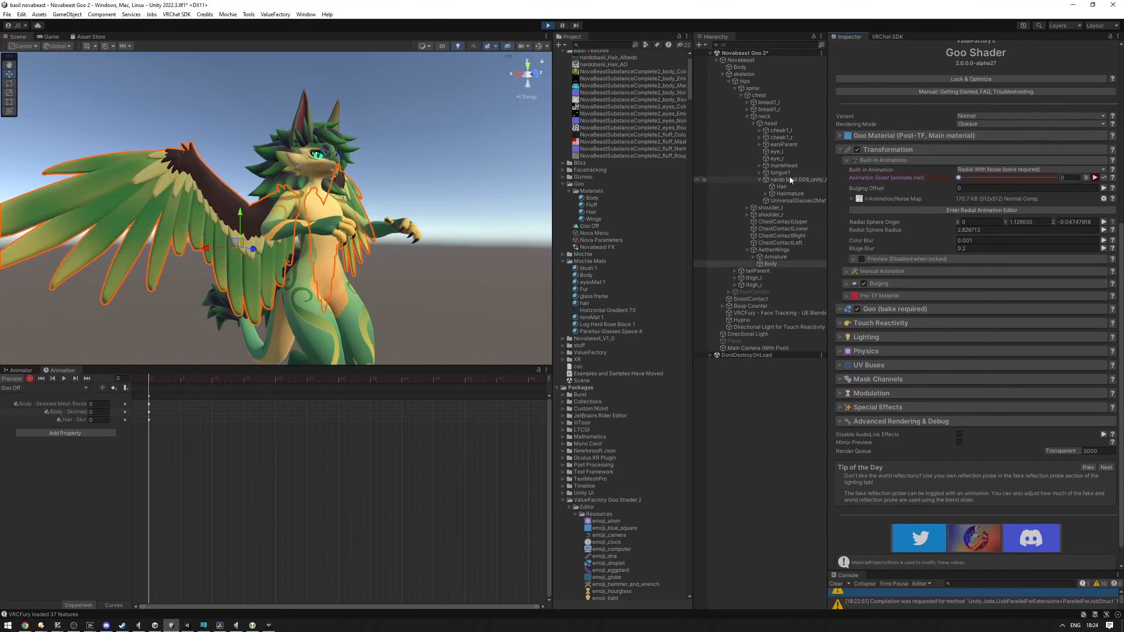
Compare the Animation Slider on the Goo material assets with the one on the Body mesh in the scene
left_click(590, 205)
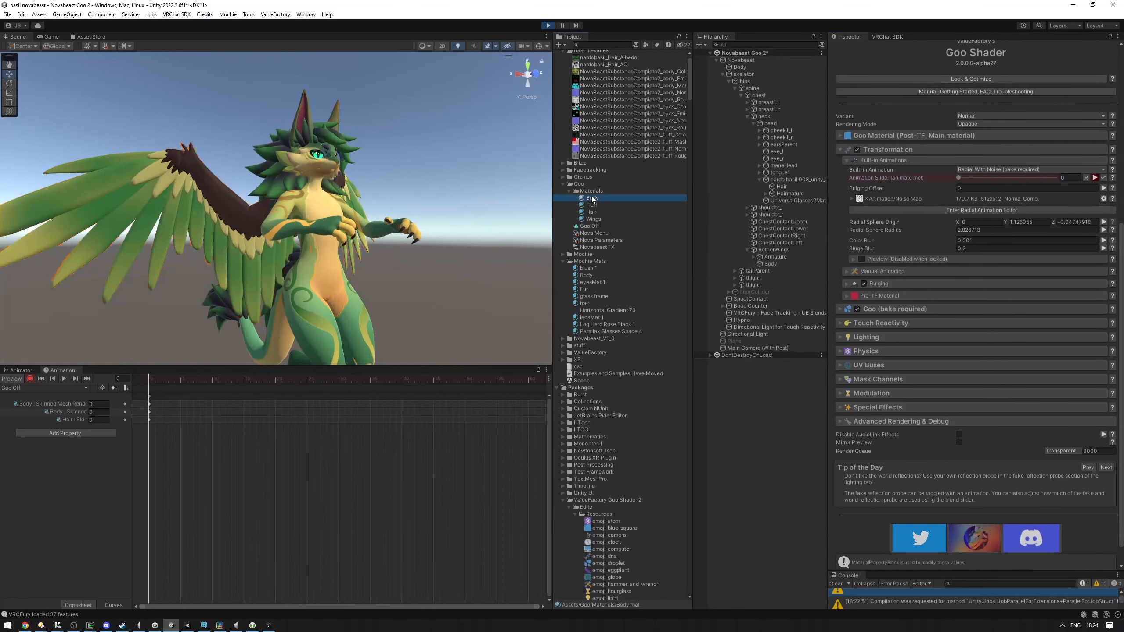
left_click(589, 212)
left_click(590, 218)
left_click(594, 199)
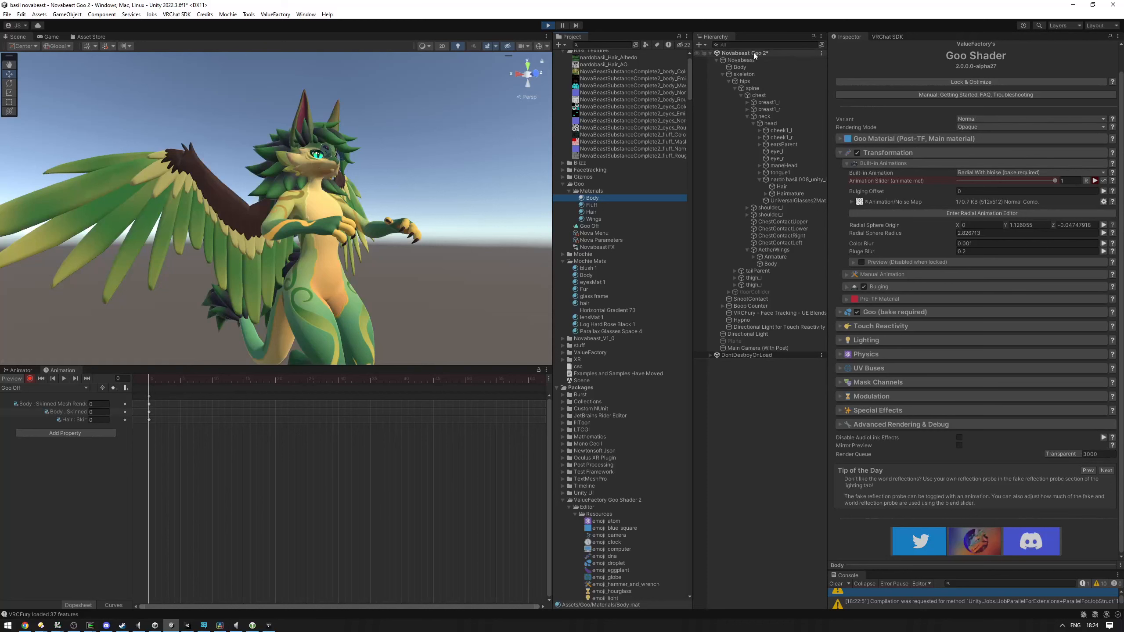
left_click(743, 67)
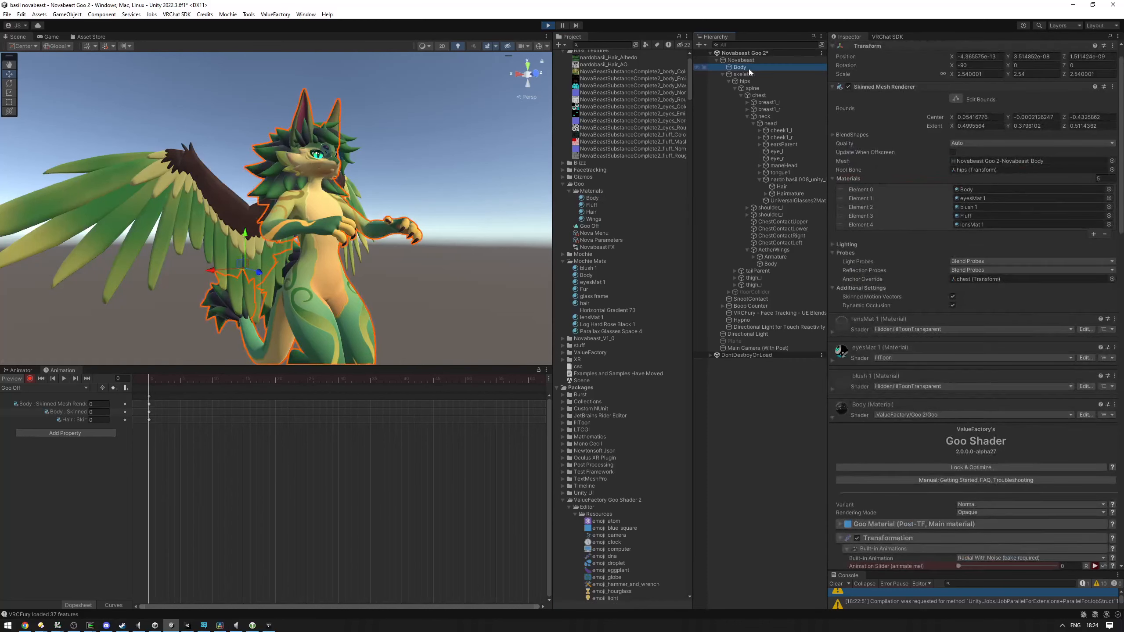
scroll(918, 118, "down", 6)
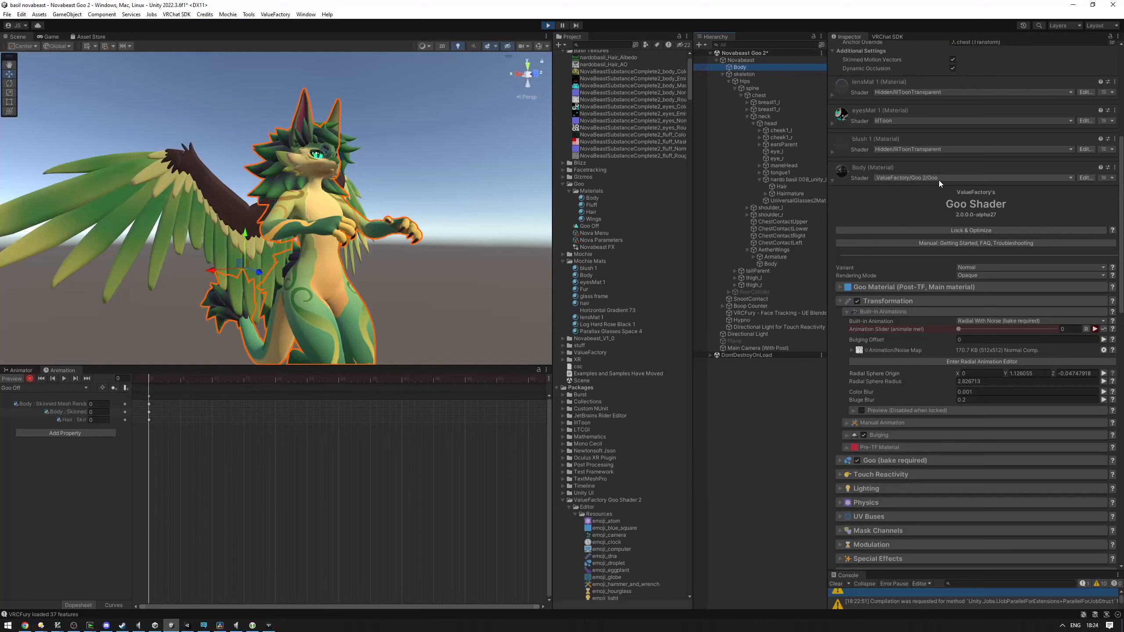
scroll(938, 180, "down", 1)
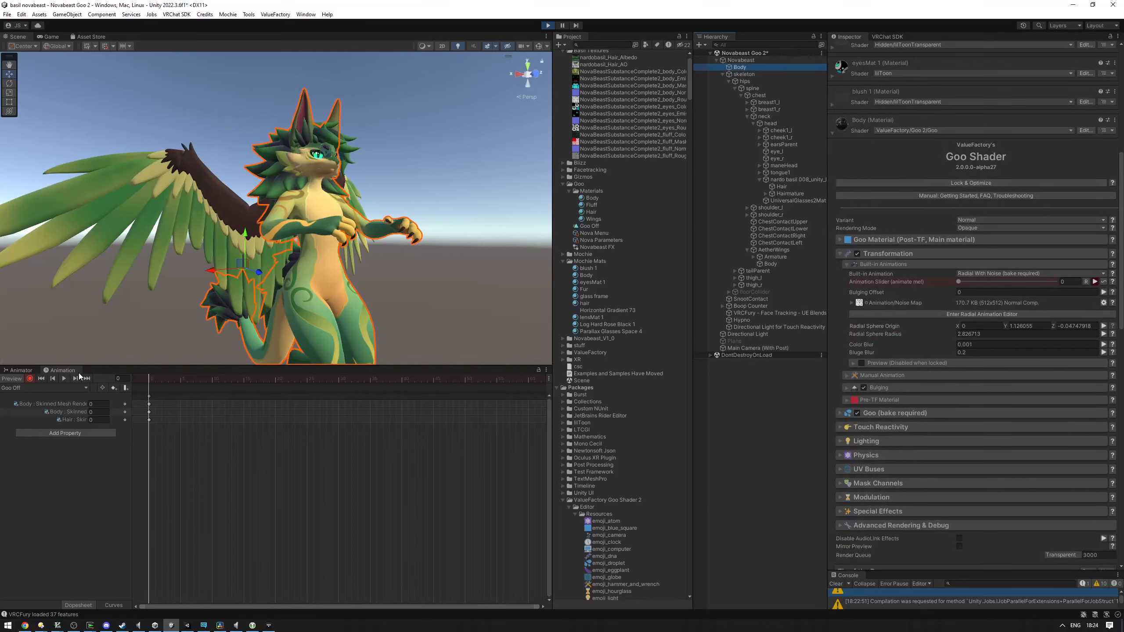
Create a second animation clip named Goo On in the Goo folder
left_click(58, 388)
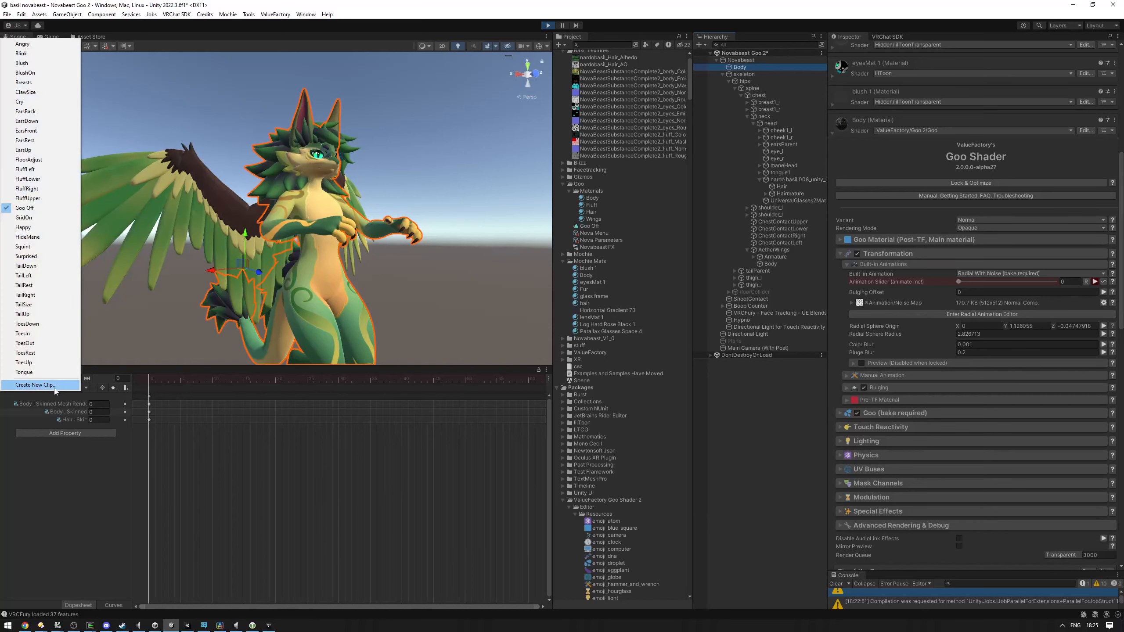
left_click(53, 386)
type("Goo On")
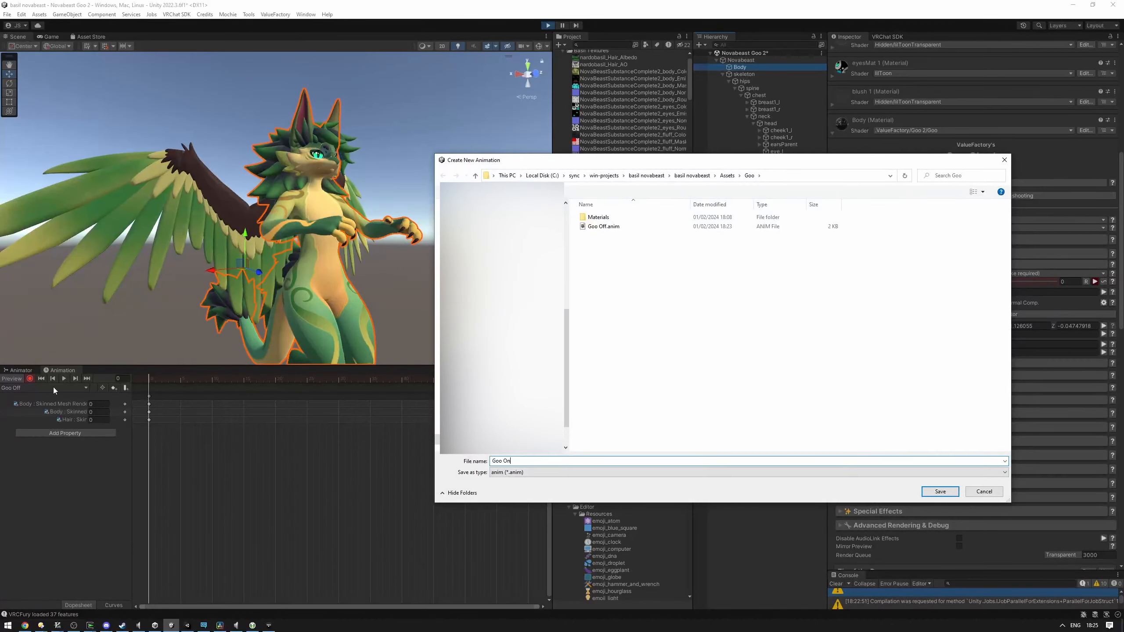
key("Return")
Record an Animation Slider value of 1 for the Body, Hair and wing meshes in the Goo On clip
left_click(30, 378)
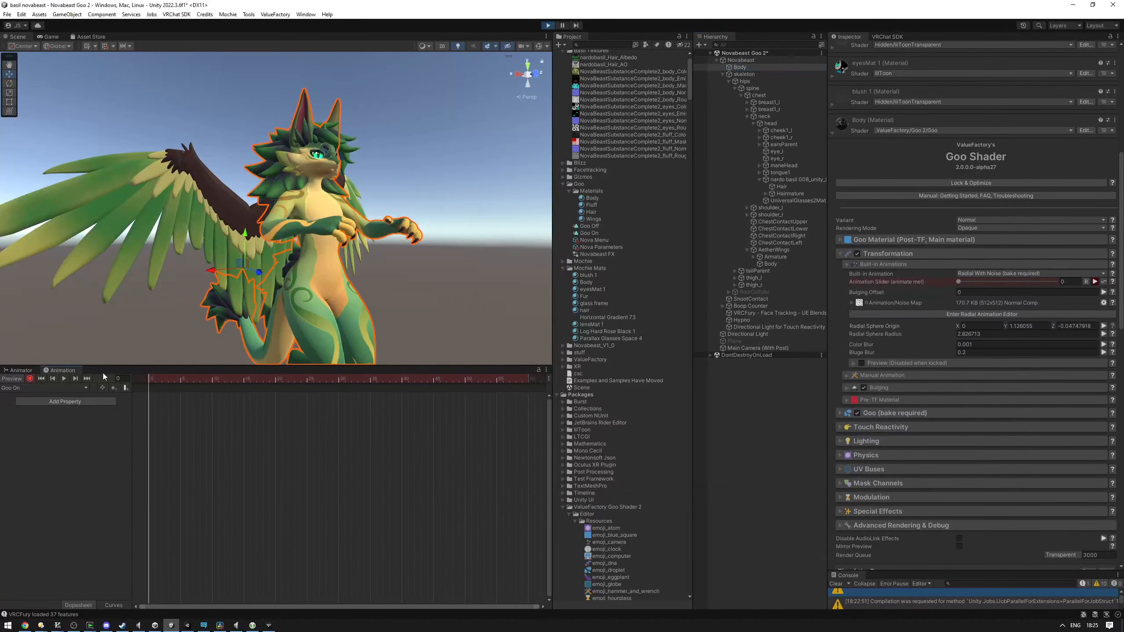
left_click(957, 282)
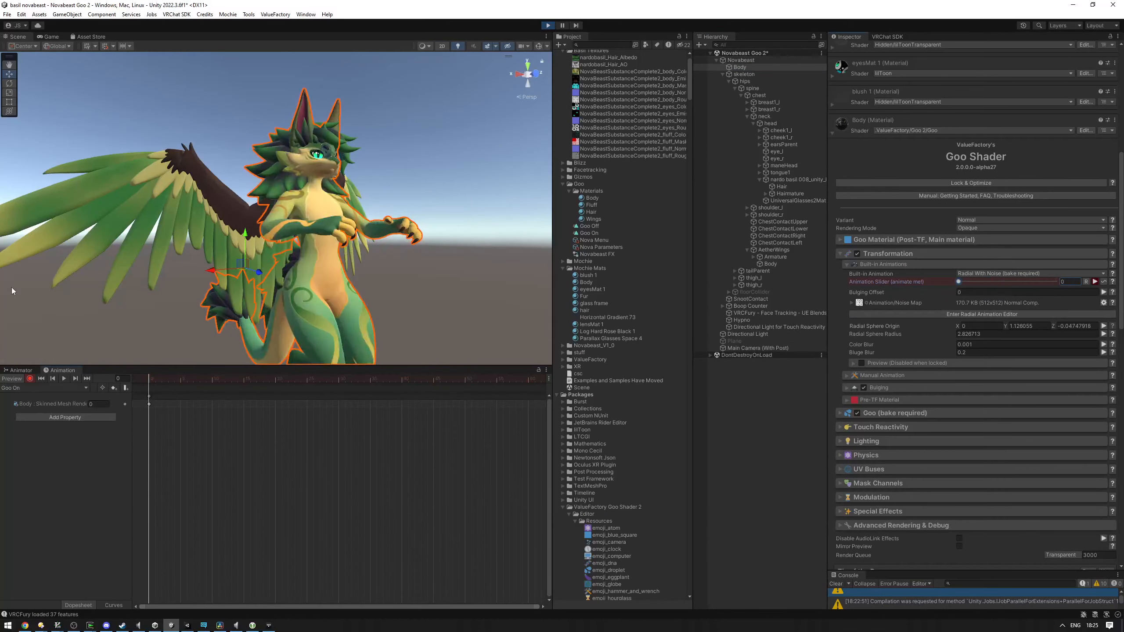
left_click_drag(958, 281, 1064, 284)
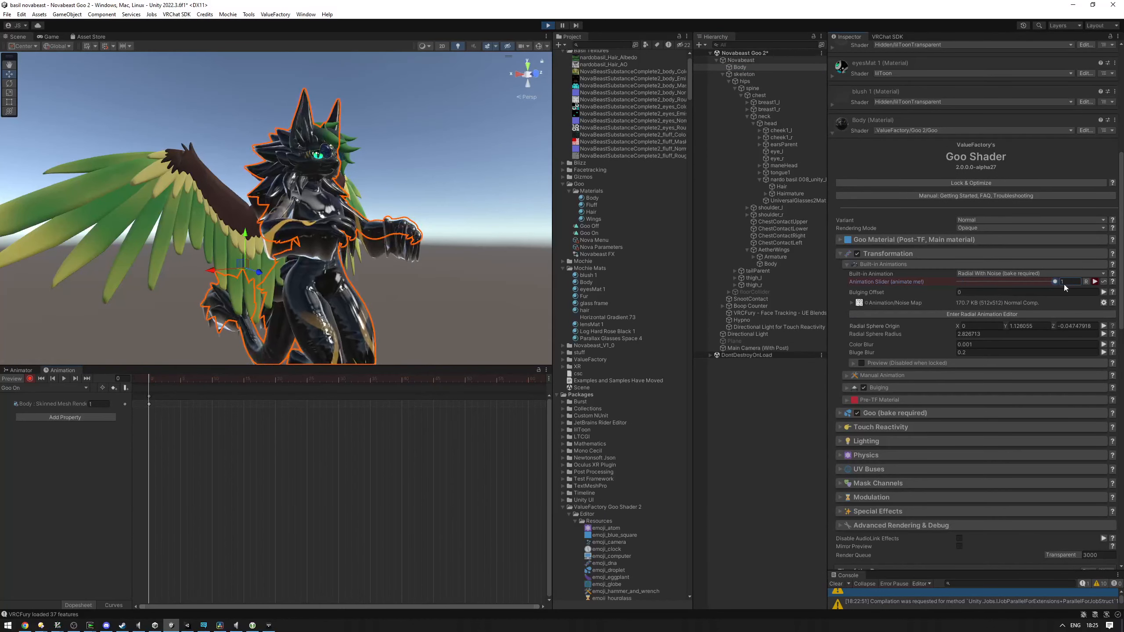
left_click(599, 199)
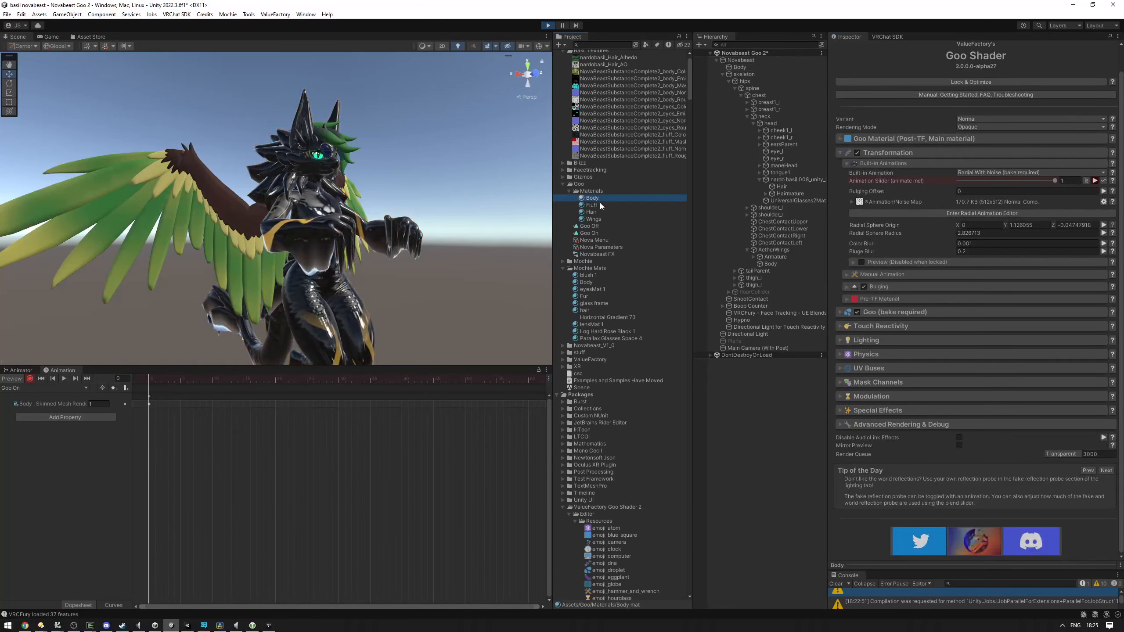
left_click(345, 139)
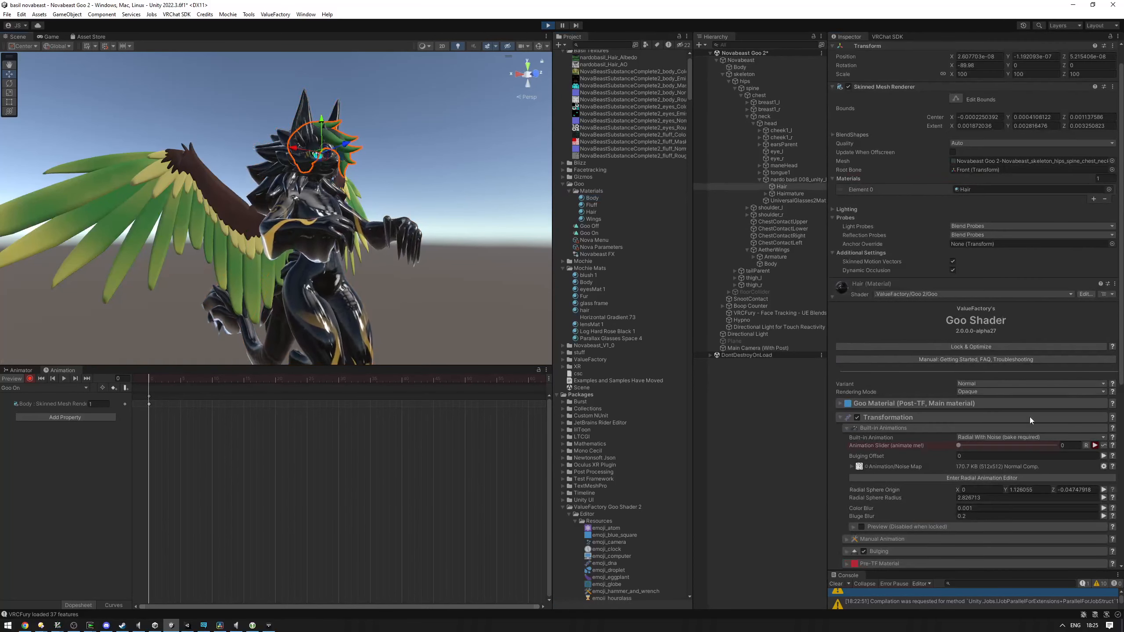
left_click_drag(1035, 445, 1066, 448)
left_click(241, 236)
left_click_drag(959, 436, 1085, 438)
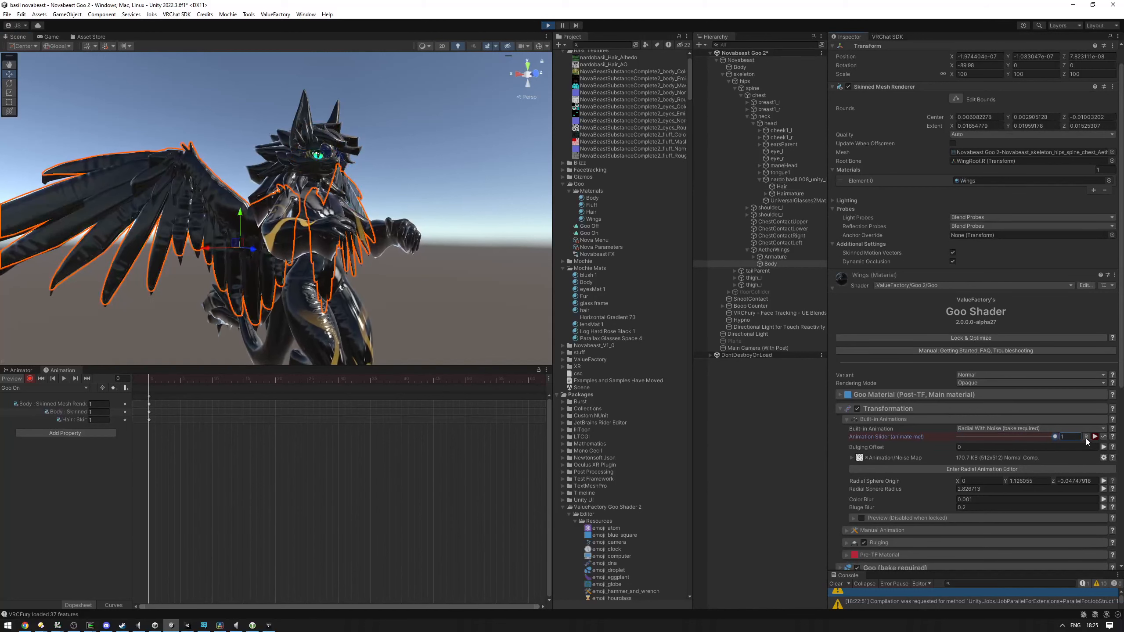
Exit Play mode, bring the Animator to the front and enlarge its area below the Scene view
left_click_drag(374, 266, 352, 265, "alt")
left_click(367, 262)
scroll(364, 260, "down", 5)
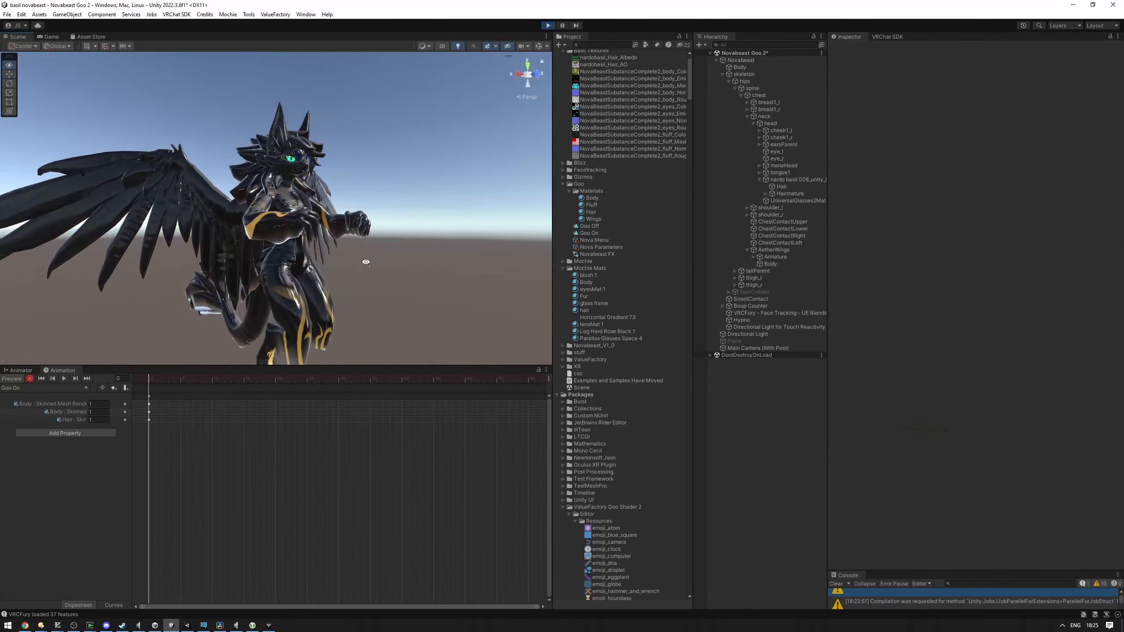
left_click(547, 25)
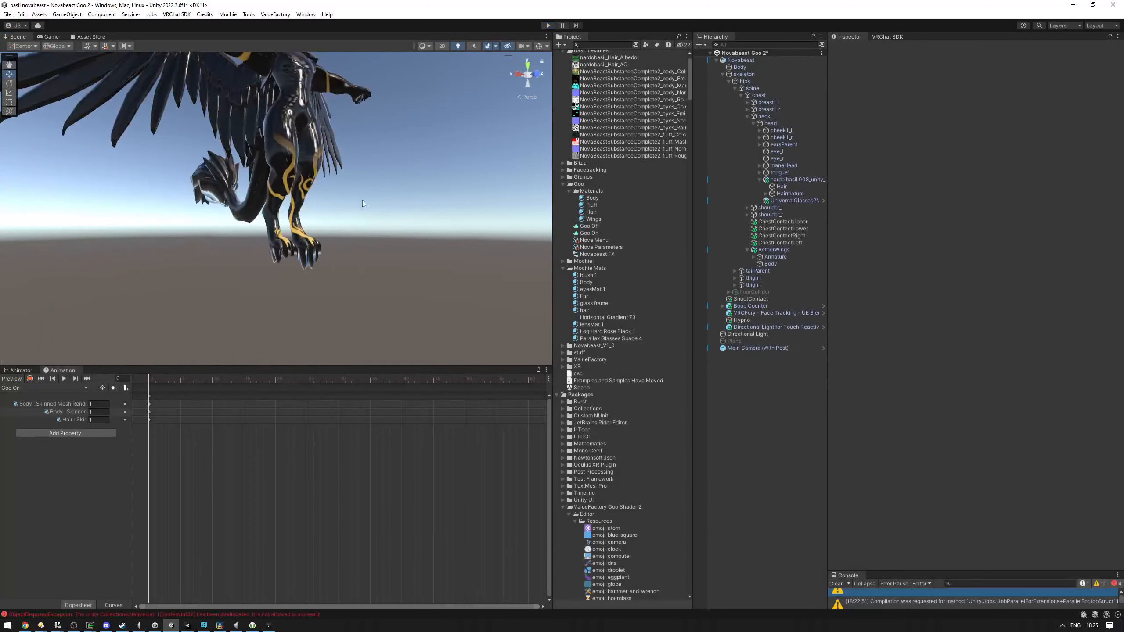
left_click(18, 370)
left_click_drag(125, 366, 125, 206)
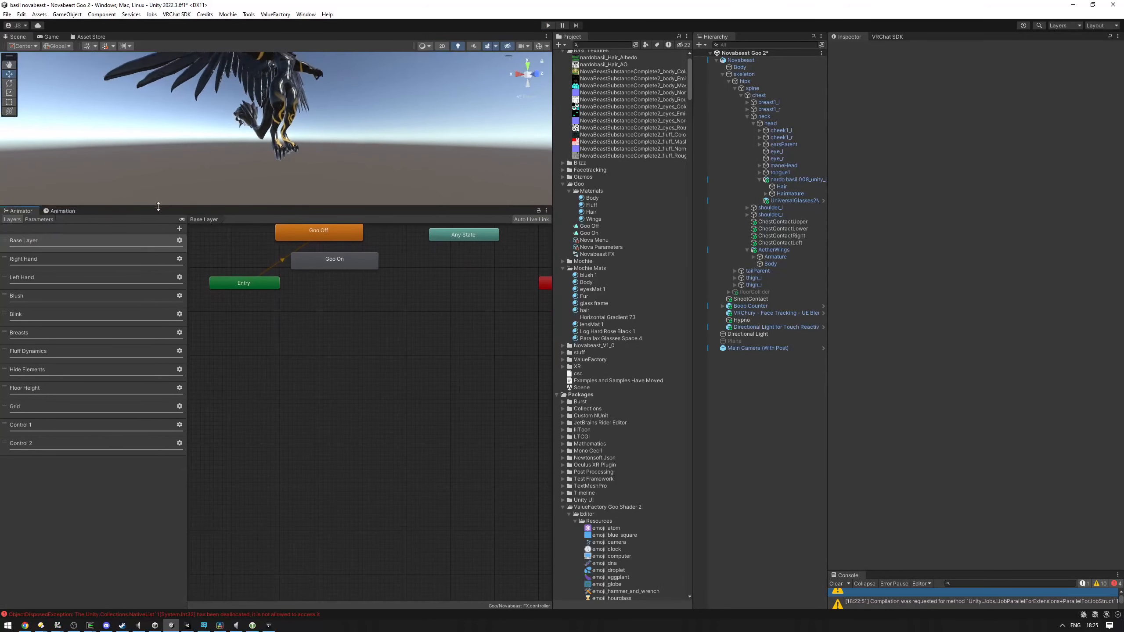
Delete the Goo Off and Goo On states from the Base Layer
left_click(34, 248)
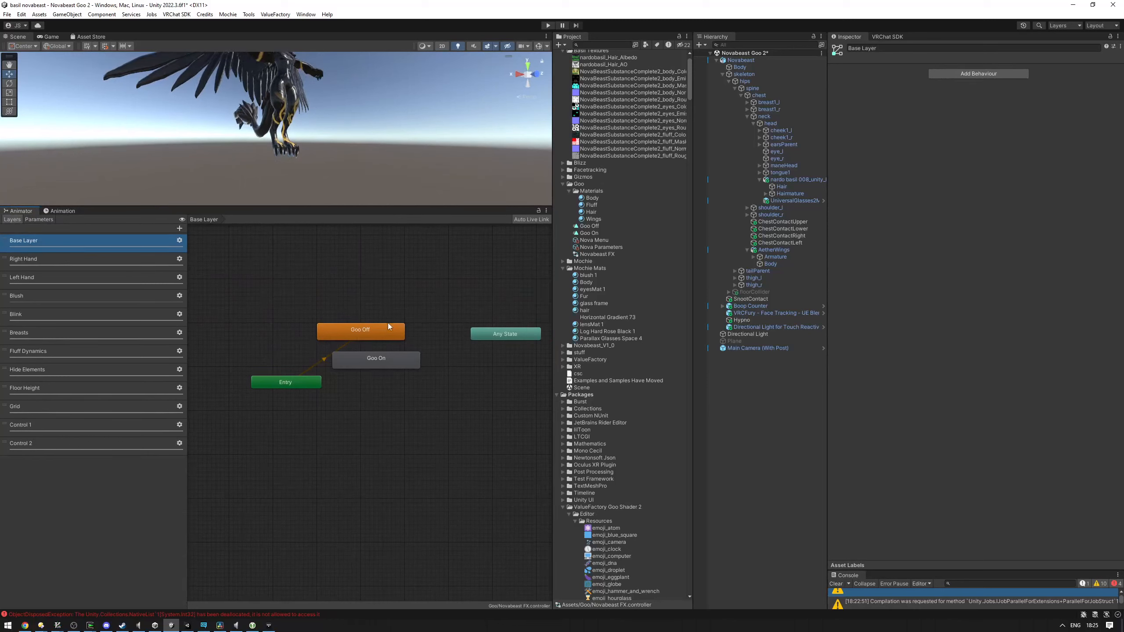
left_click(388, 361)
left_click(363, 335, "shift")
middle_click_drag(406, 345, 392, 349)
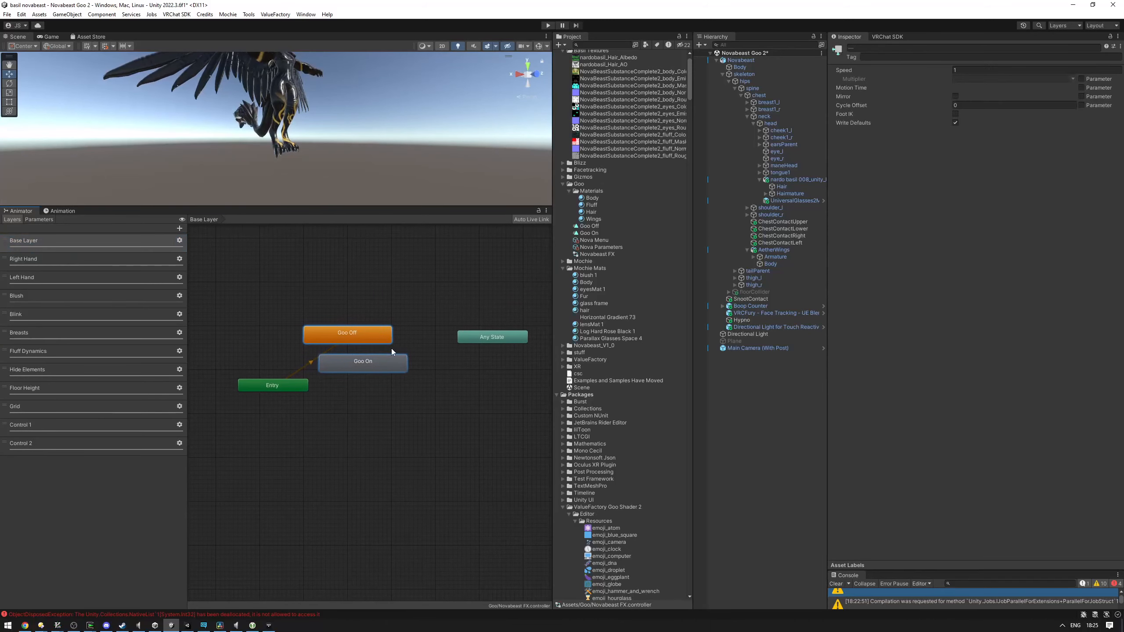
key("Delete")
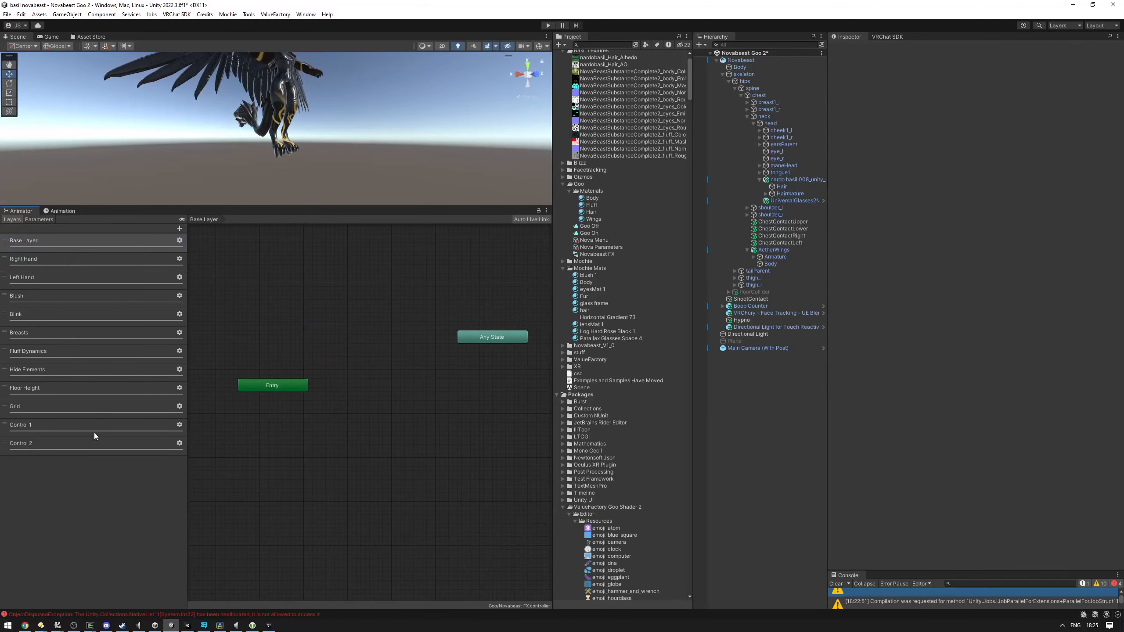
Add an animator layer named Goo and raise its weight to the maximum
left_click(179, 229)
type("Goo")
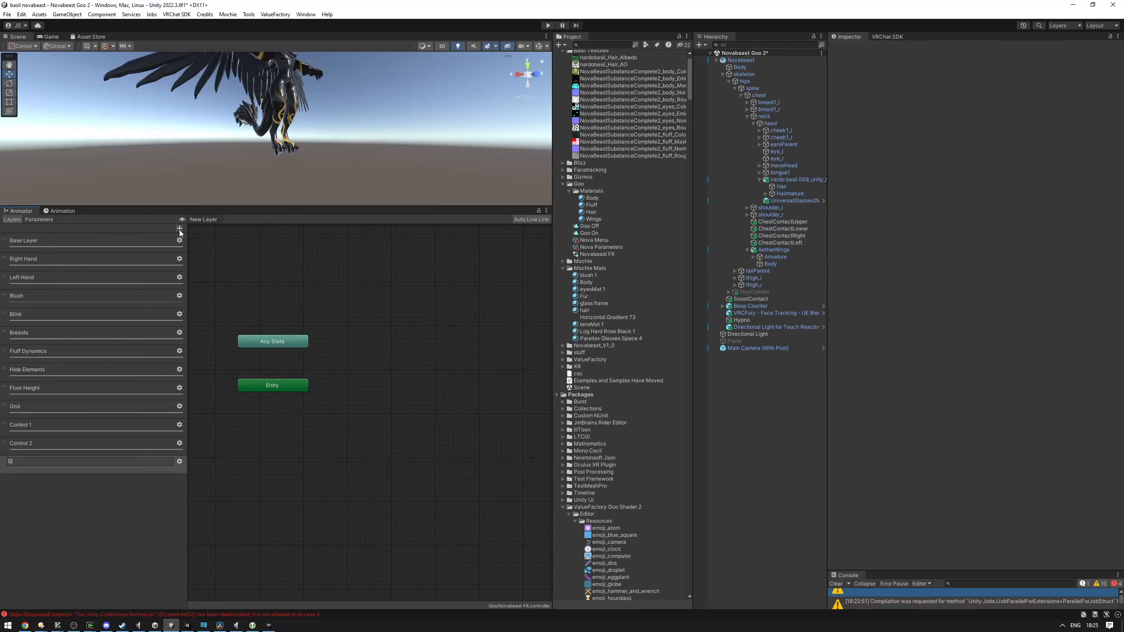
key("Return")
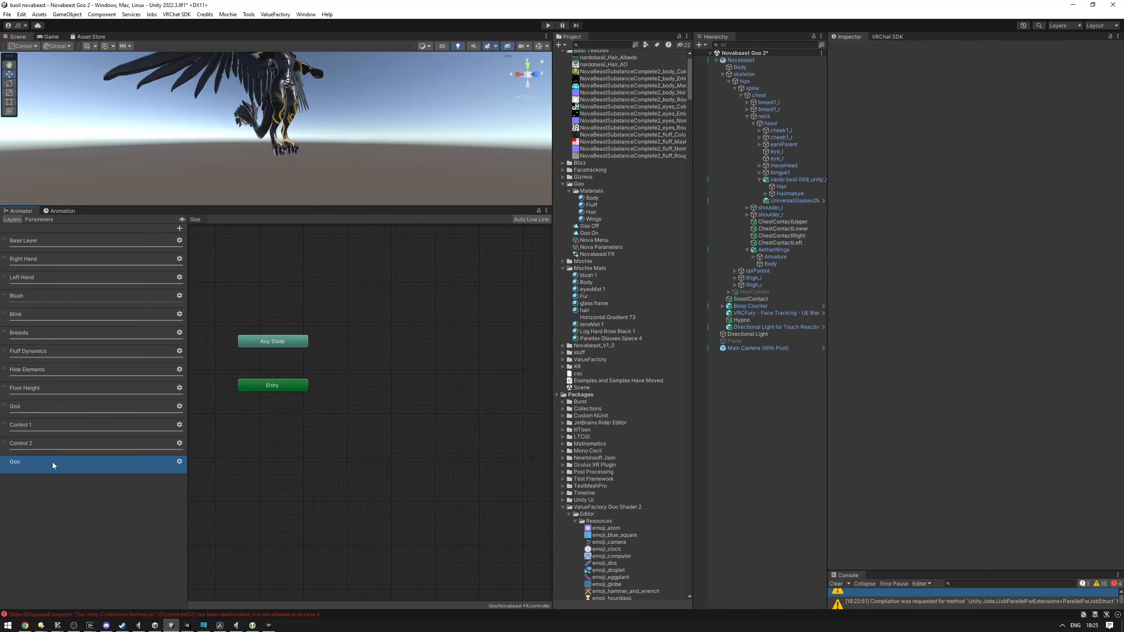
left_click(179, 462)
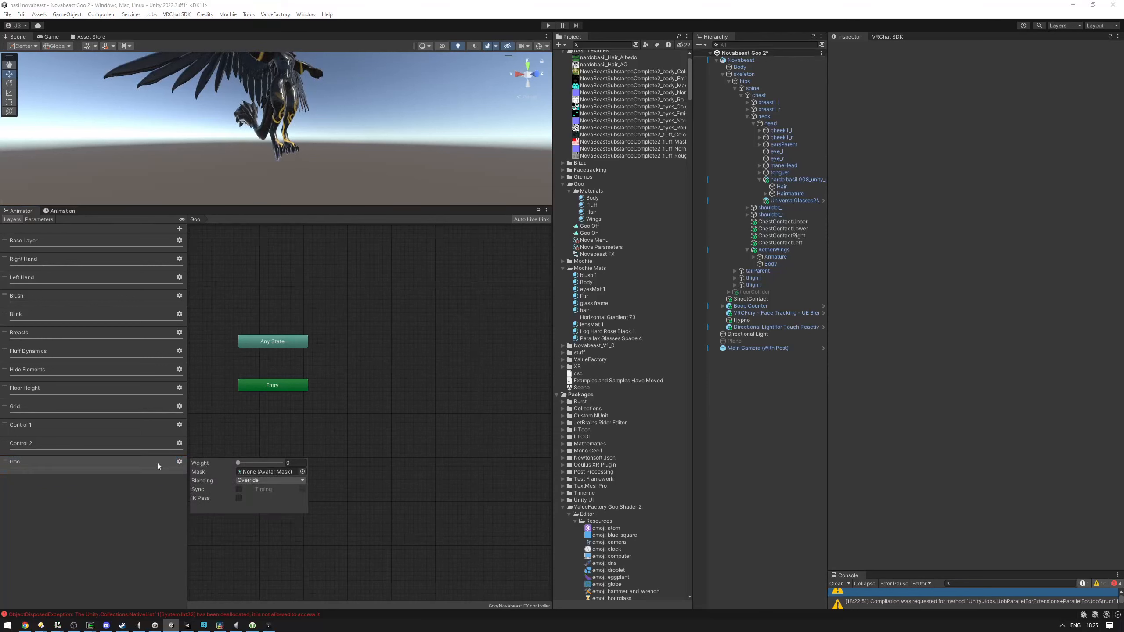
left_click(265, 463)
left_click_drag(265, 463, 285, 463)
left_click(118, 486)
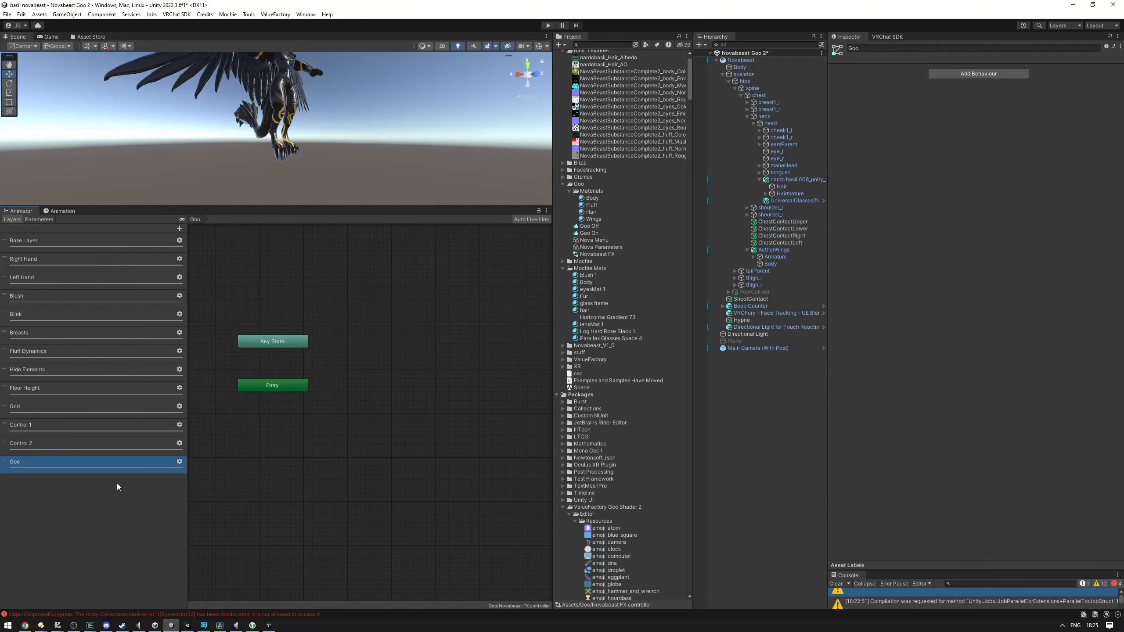
Add the Goo Off and Goo On clips from the Goo folder as states in the Goo layer
middle_click_drag(272, 429, 305, 445)
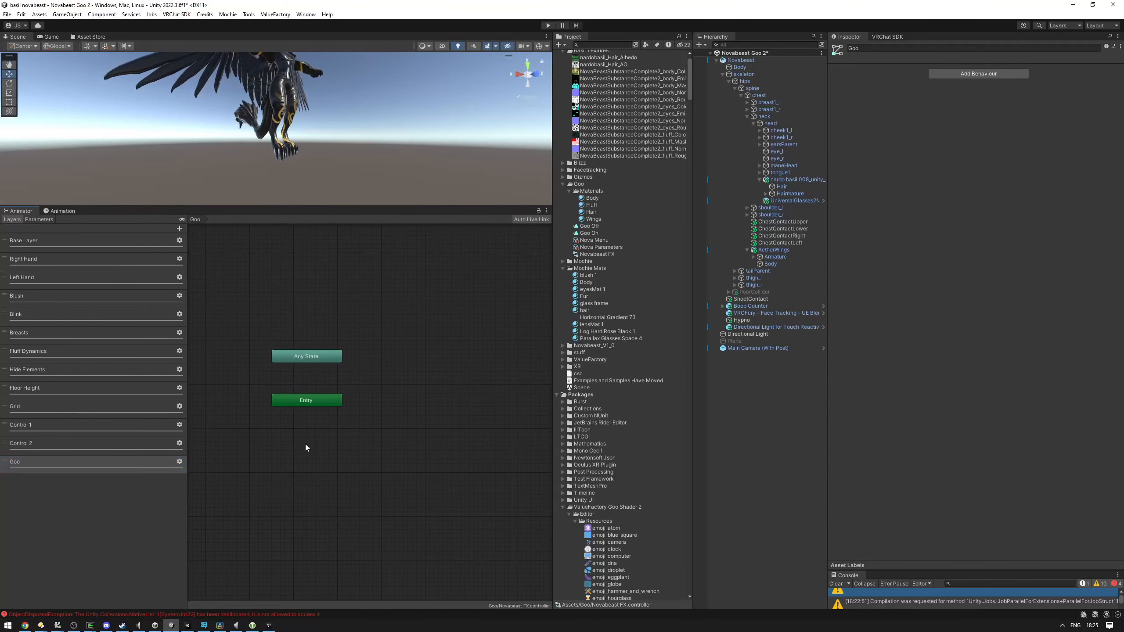
left_click(596, 227)
left_click(598, 233, "shift")
left_click_drag(598, 232, 456, 382)
Arrange the two states in the Goo layer's graph so Goo On sits directly to the right of Goo Off
middle_click_drag(467, 400, 410, 391)
scroll(420, 391, "up", 1)
left_click_drag(434, 377, 379, 372)
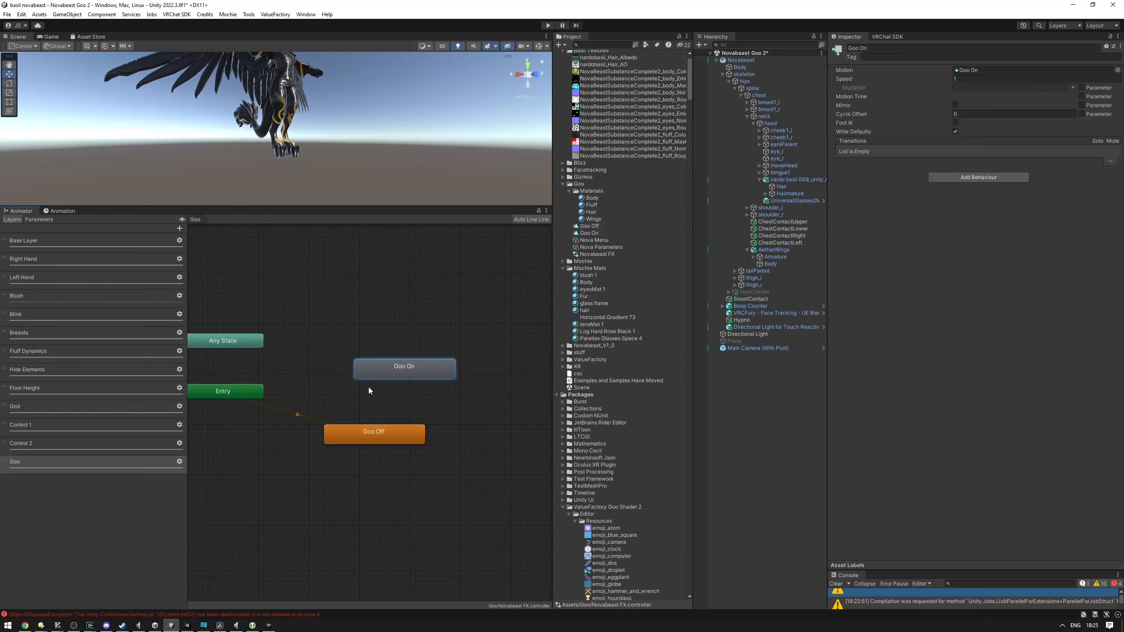
scroll(369, 389, "up", 1)
left_click(248, 392)
left_click(409, 436)
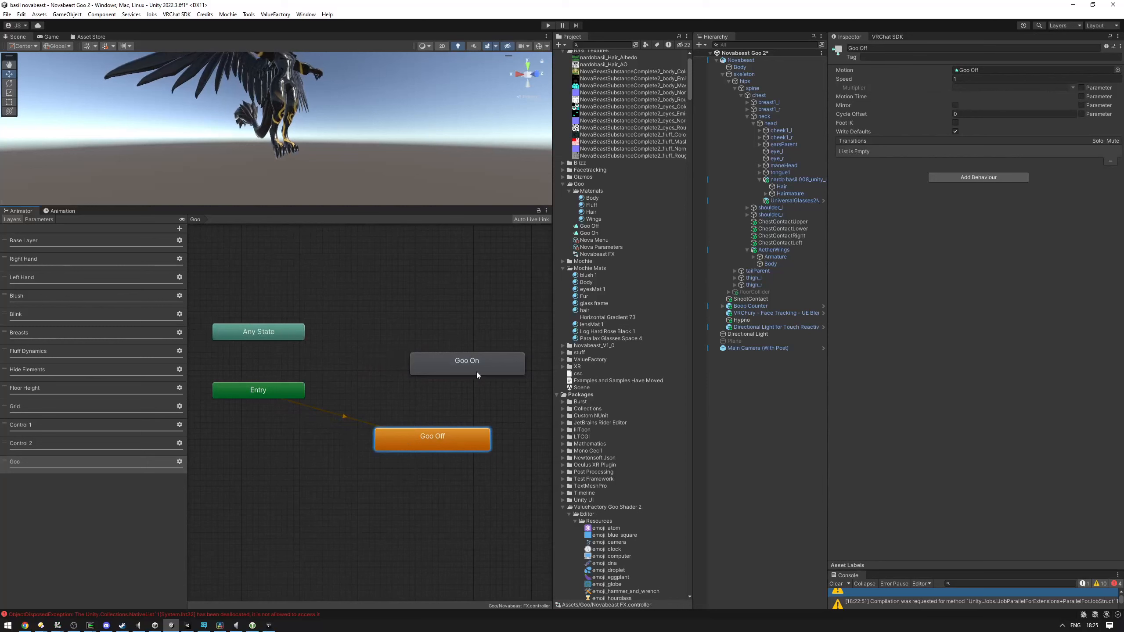
right_click(414, 441)
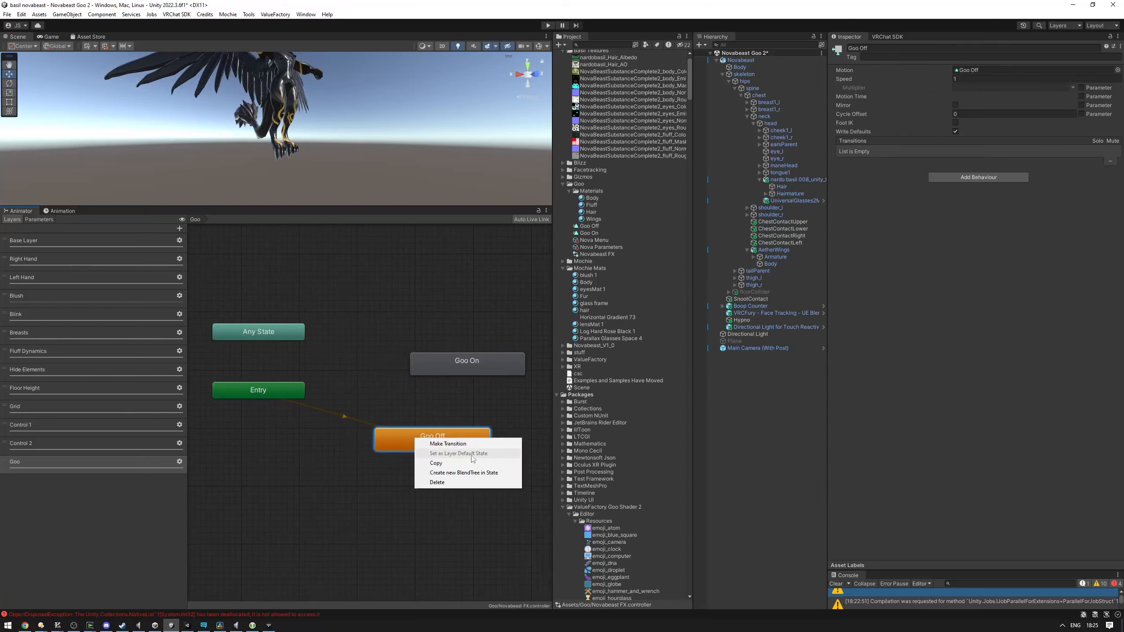
left_click(322, 426)
middle_click_drag(417, 430, 370, 431)
left_click_drag(401, 448, 346, 444)
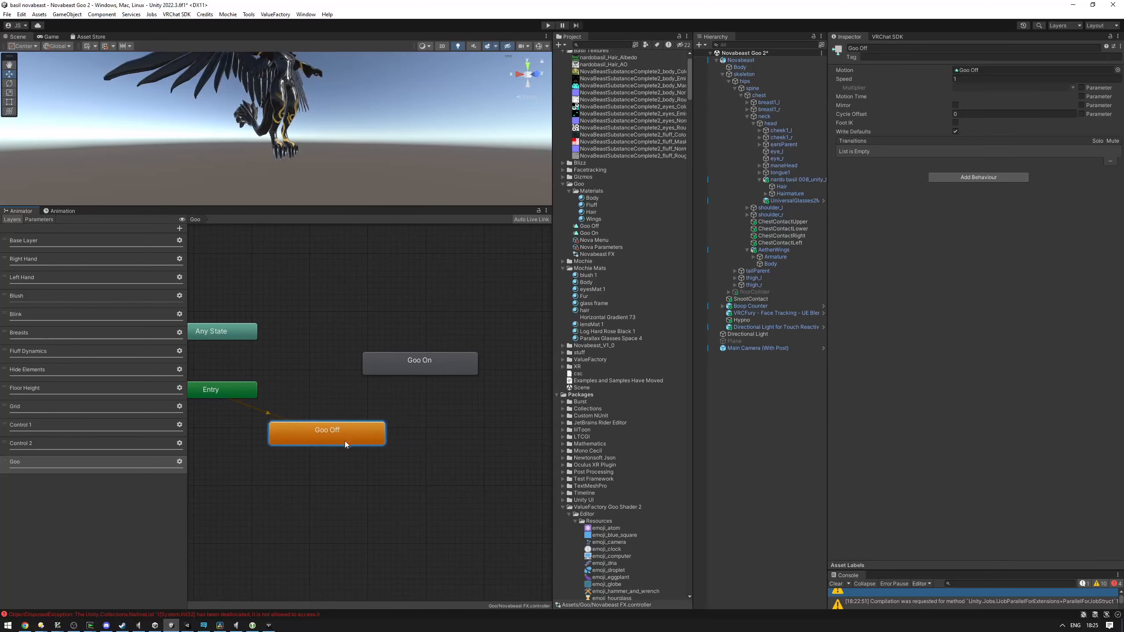
middle_click_drag(331, 441, 353, 455)
middle_click_drag(479, 450, 415, 403)
left_click_drag(374, 333, 437, 411)
Create transitions in both directions between the Goo Off and Goo On states
left_click(302, 410)
right_click(302, 411)
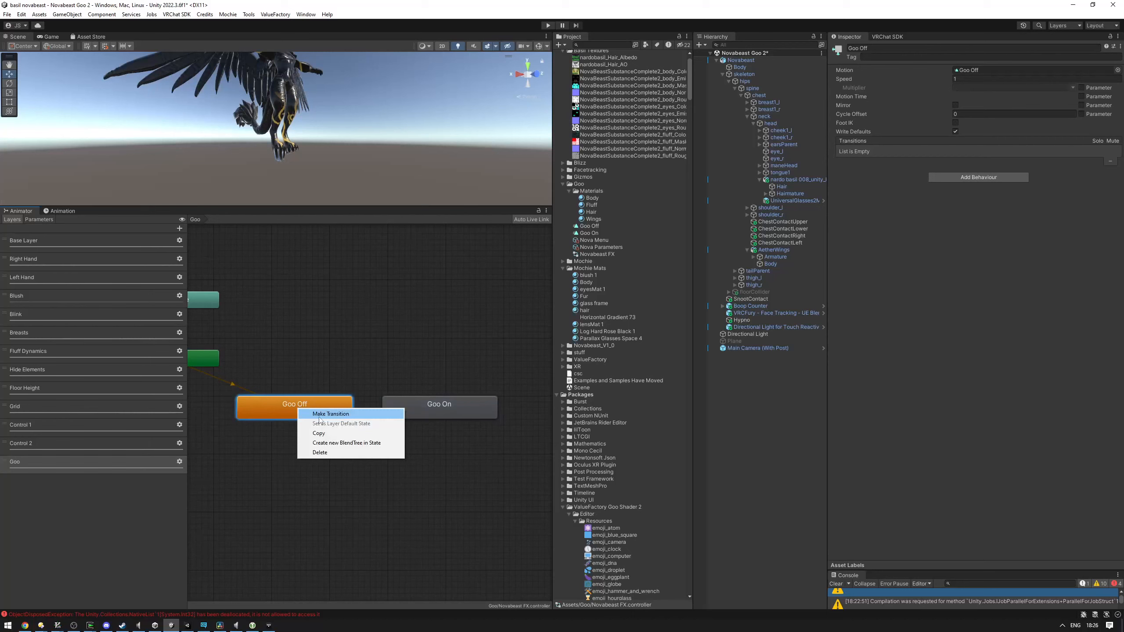
left_click(320, 415)
left_click(408, 404)
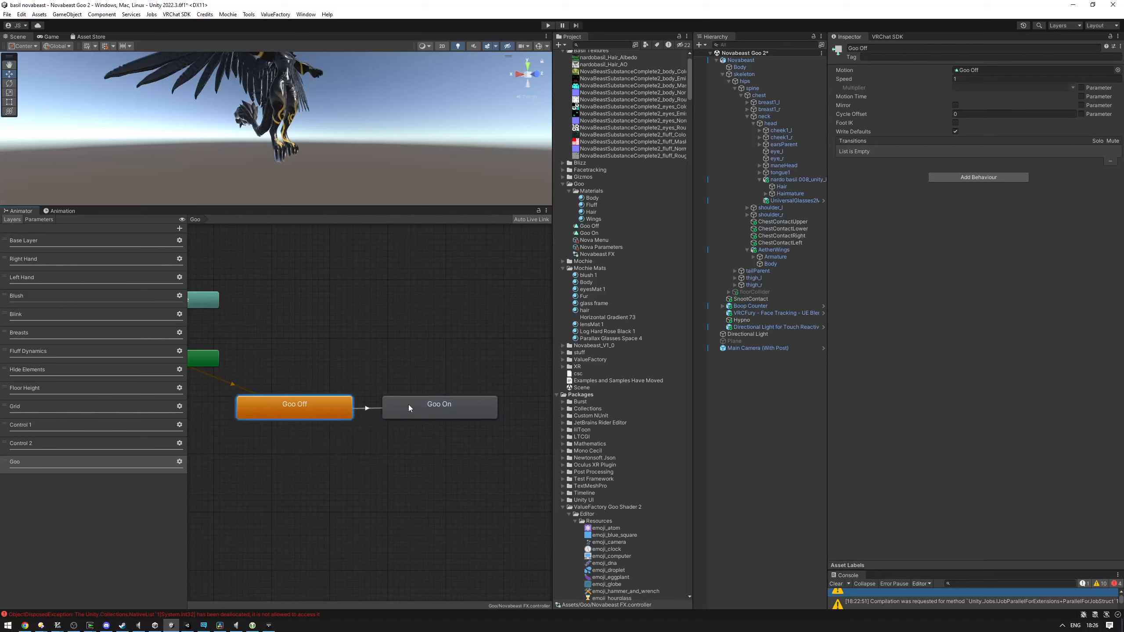
left_click(431, 410)
right_click(436, 411)
left_click(463, 411)
left_click(316, 407)
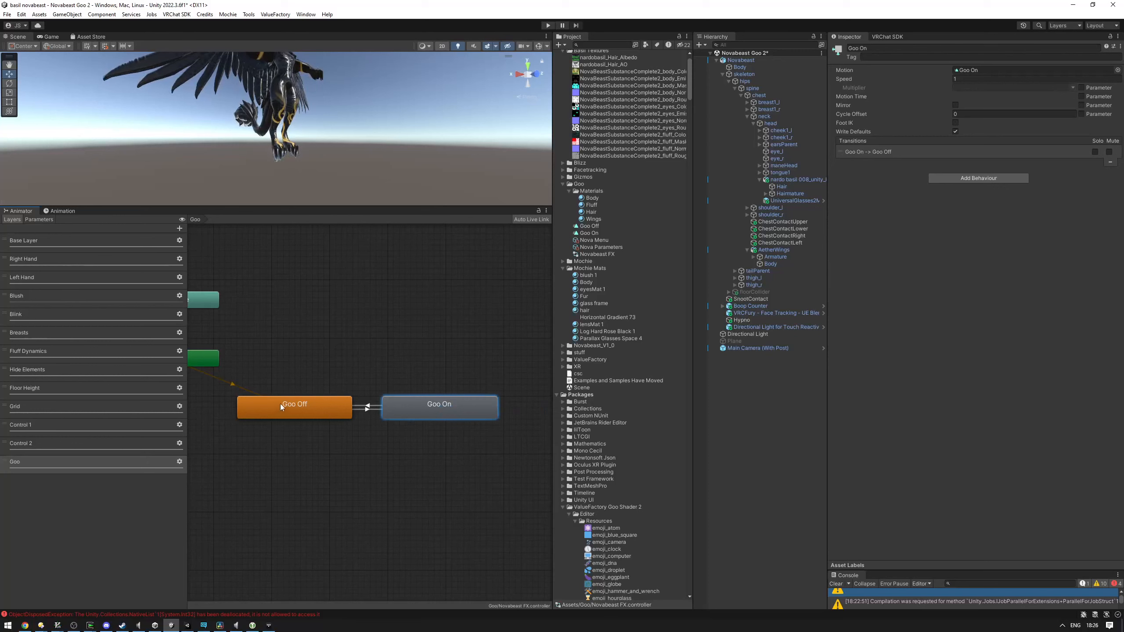
left_click(326, 405)
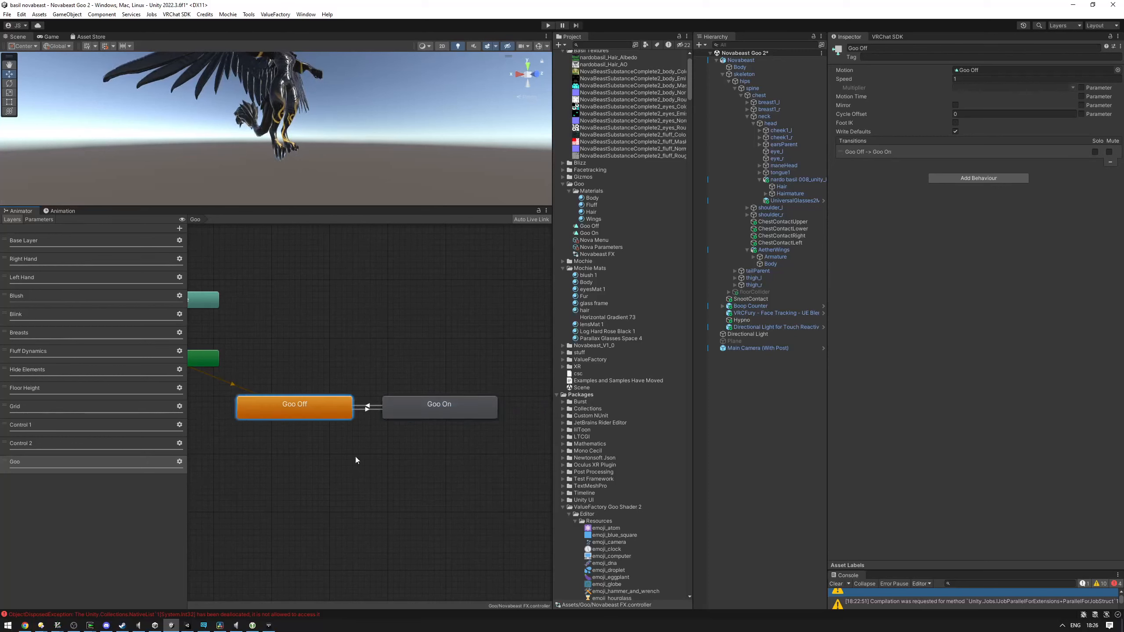
Add a Bool parameter named Goo to the animator controller
left_click(37, 219)
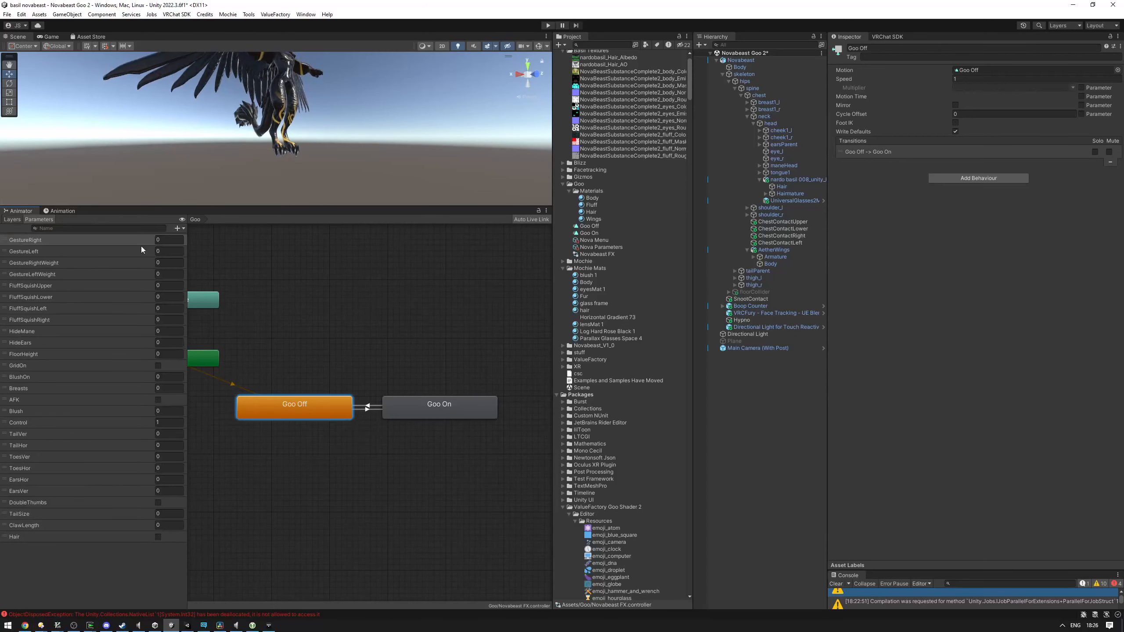
left_click(176, 229)
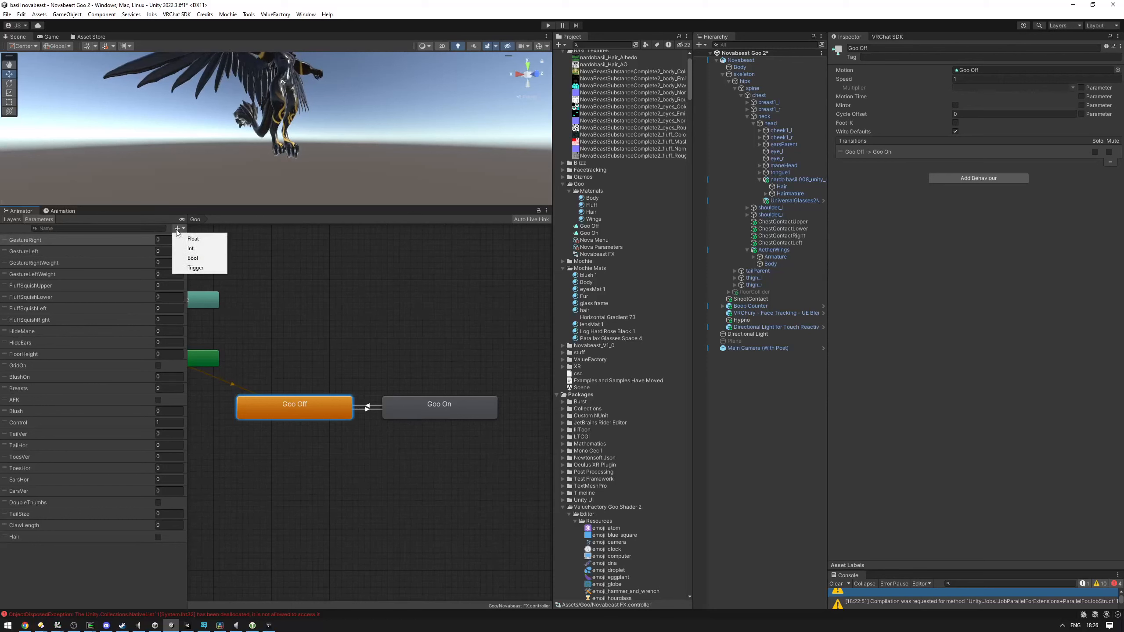
left_click(193, 258)
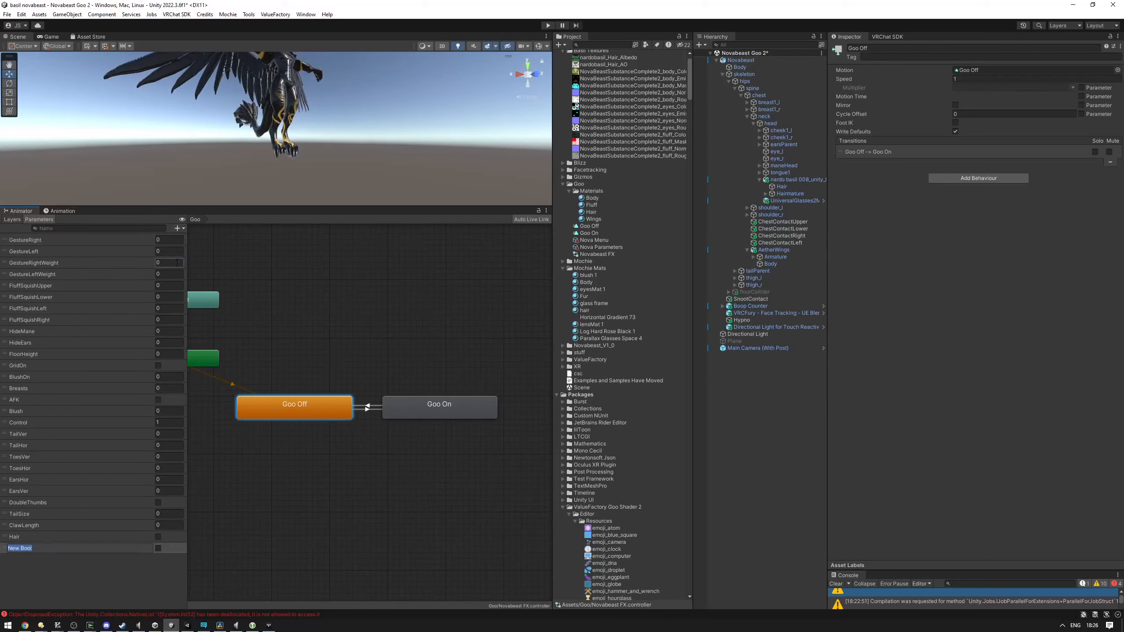
type("Goo")
key("Return")
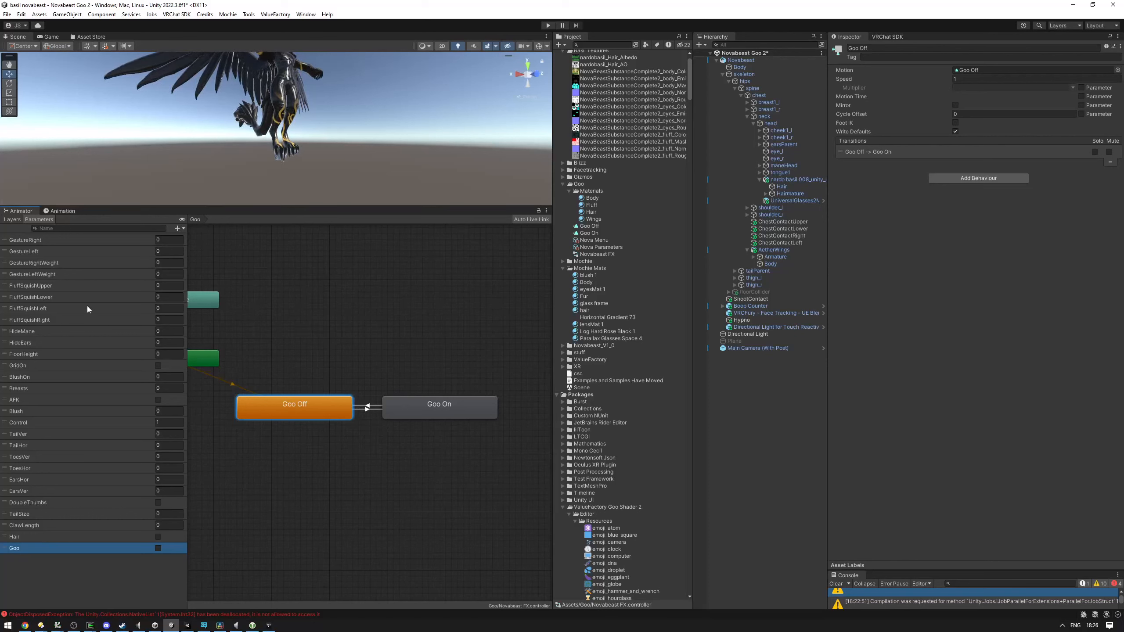
Turn off Has Exit Time on the Goo Off to Goo On transition and add the condition Goo is true
left_click(12, 219)
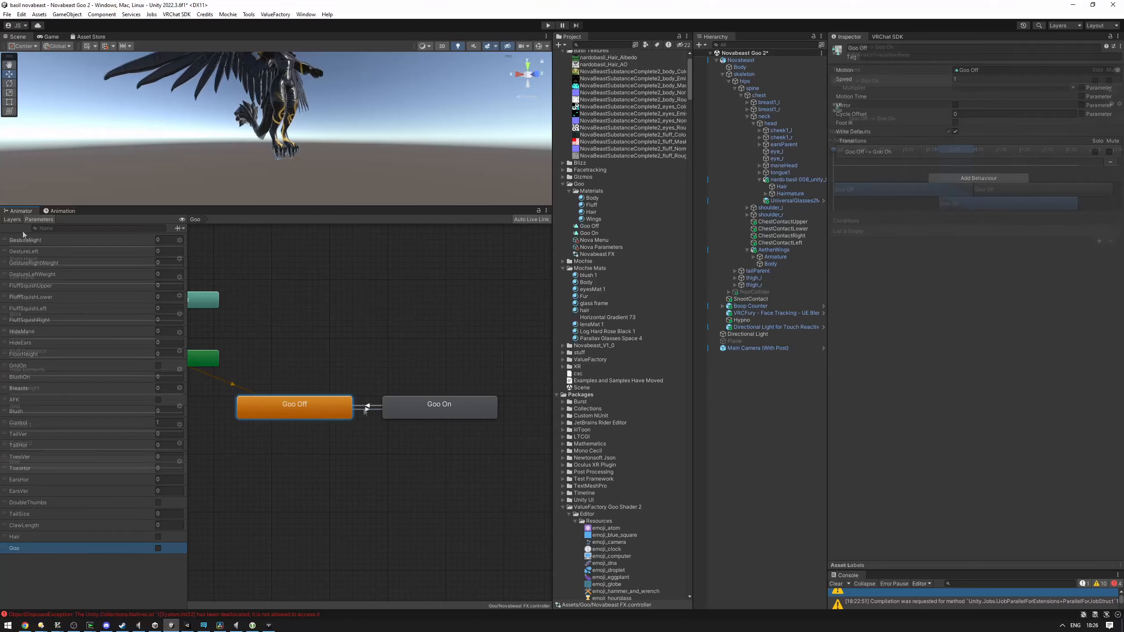
left_click(356, 408)
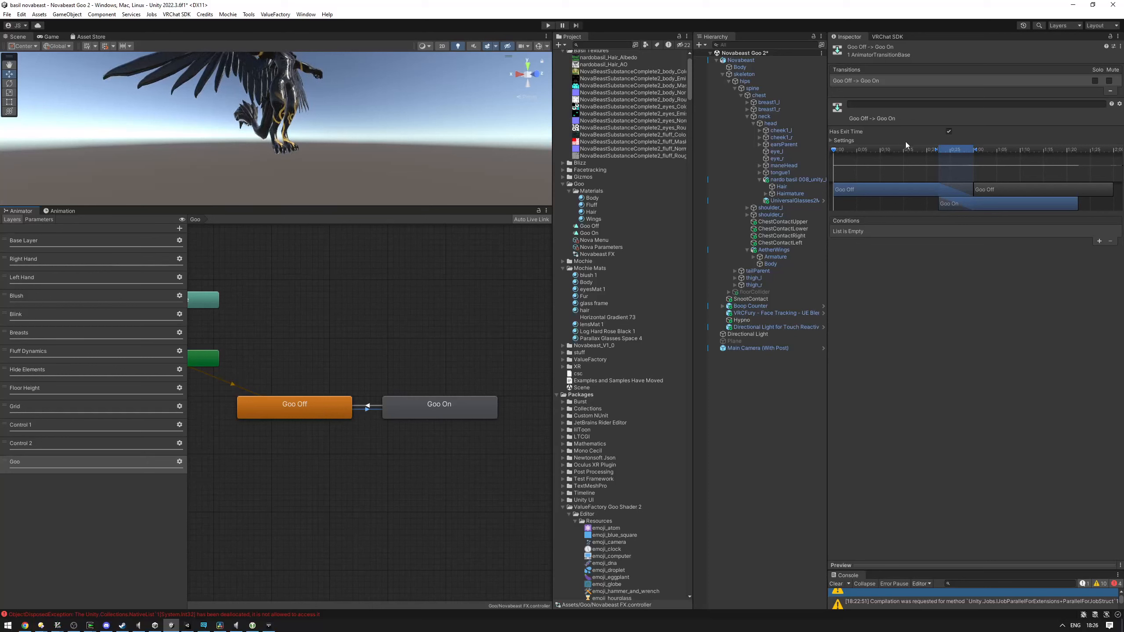
left_click(841, 141)
left_click(971, 149)
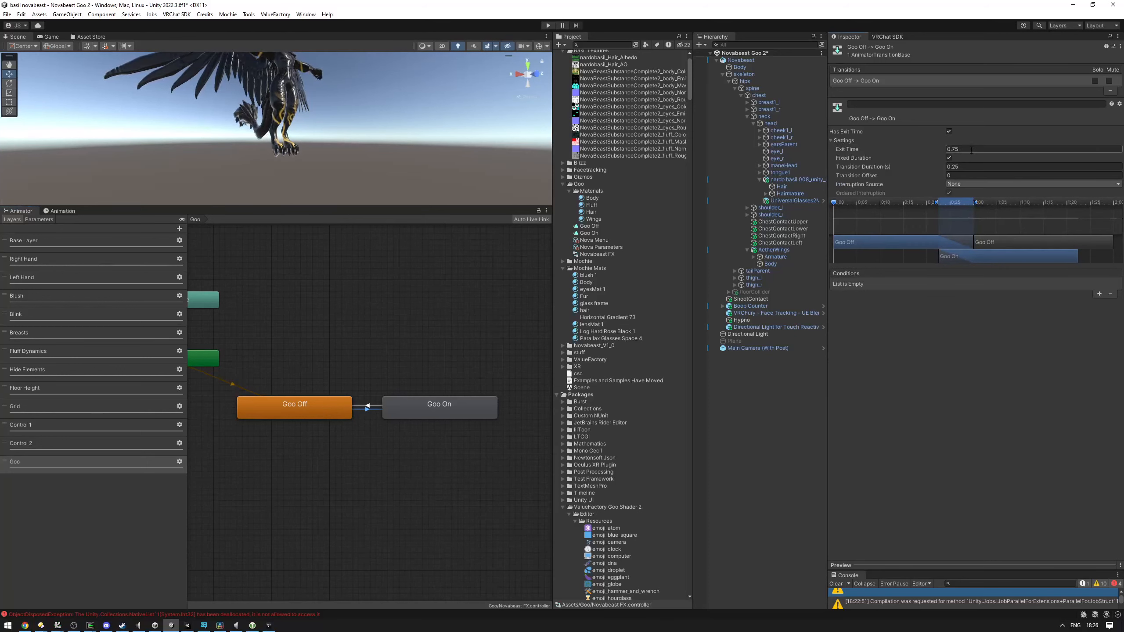
left_click(948, 131)
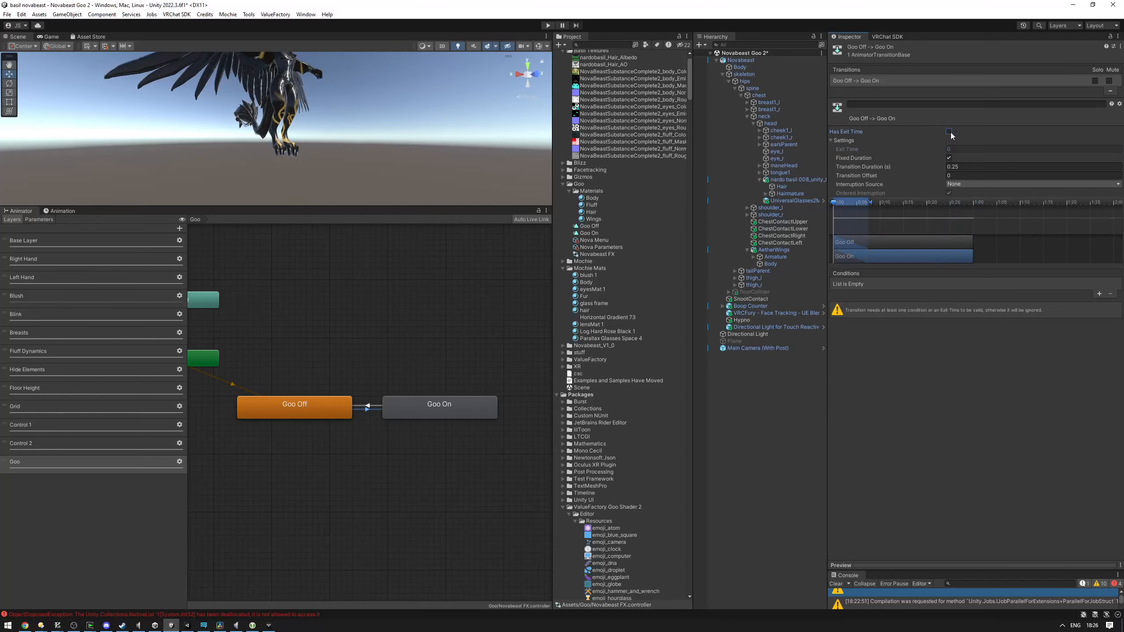
left_click(1099, 294)
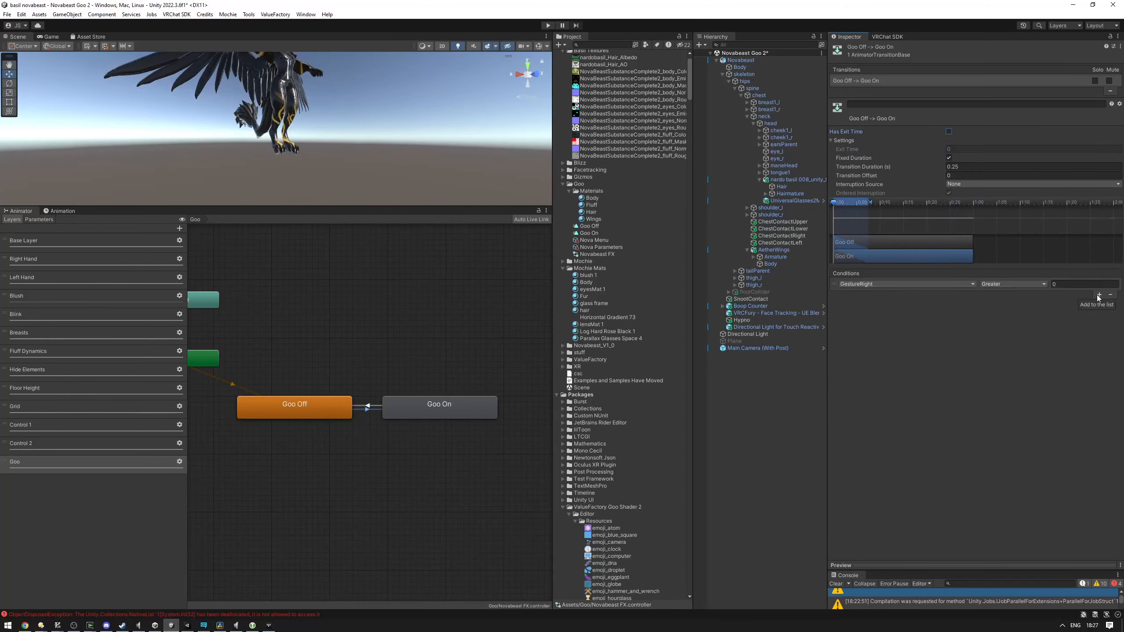
left_click(929, 285)
left_click(867, 514)
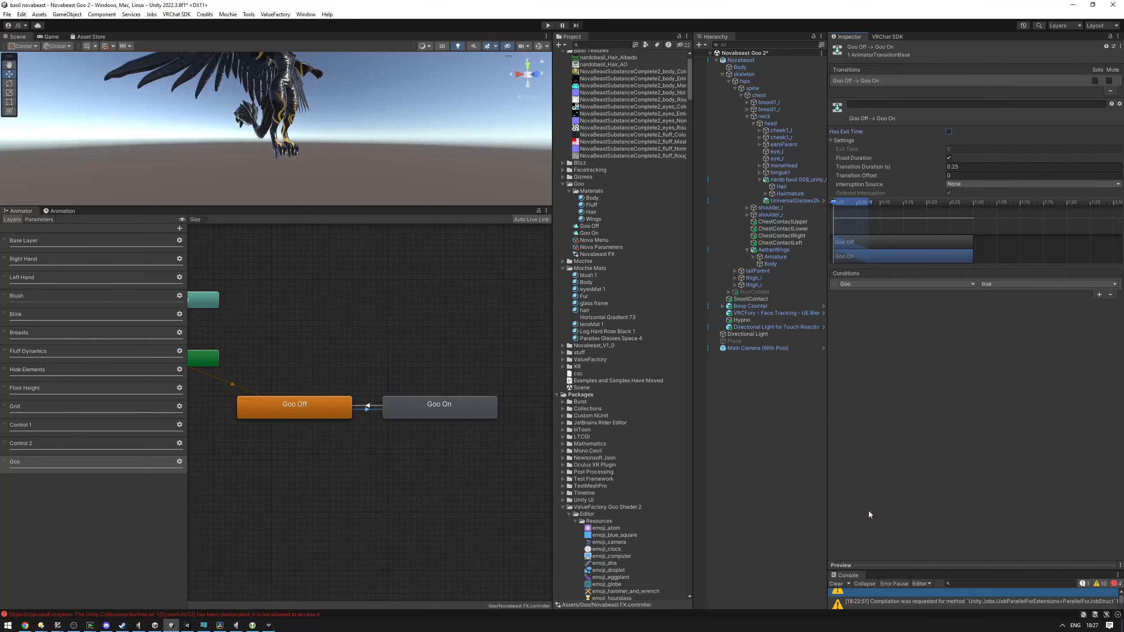
left_click(999, 295)
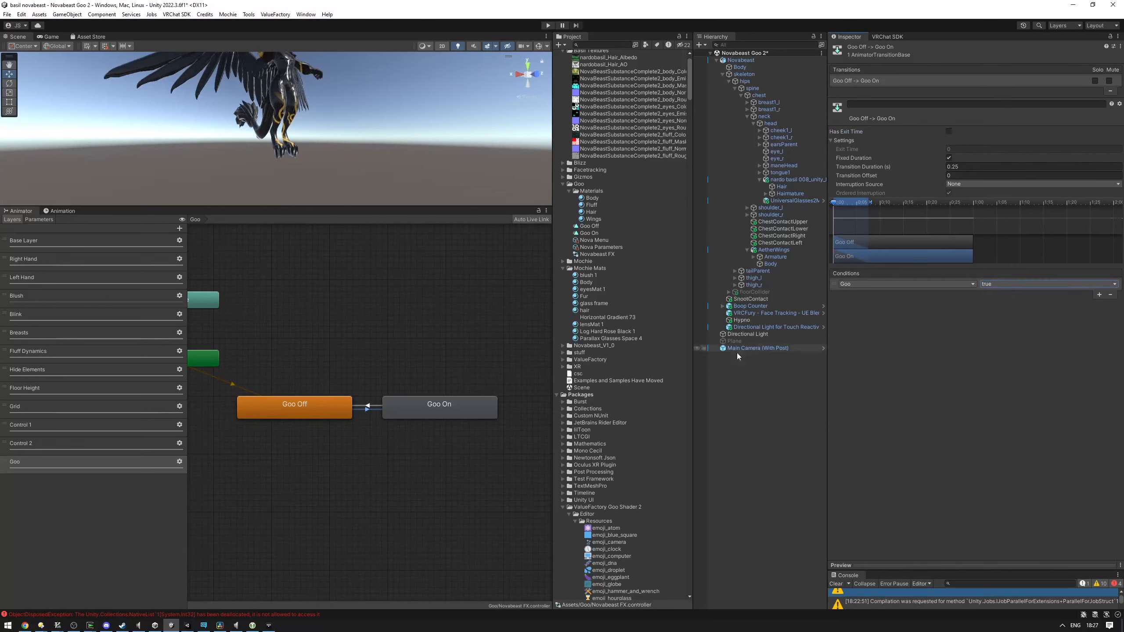
Turn off Has Exit Time on the Goo On to Goo Off transition and add the condition Goo is false
left_click(302, 417)
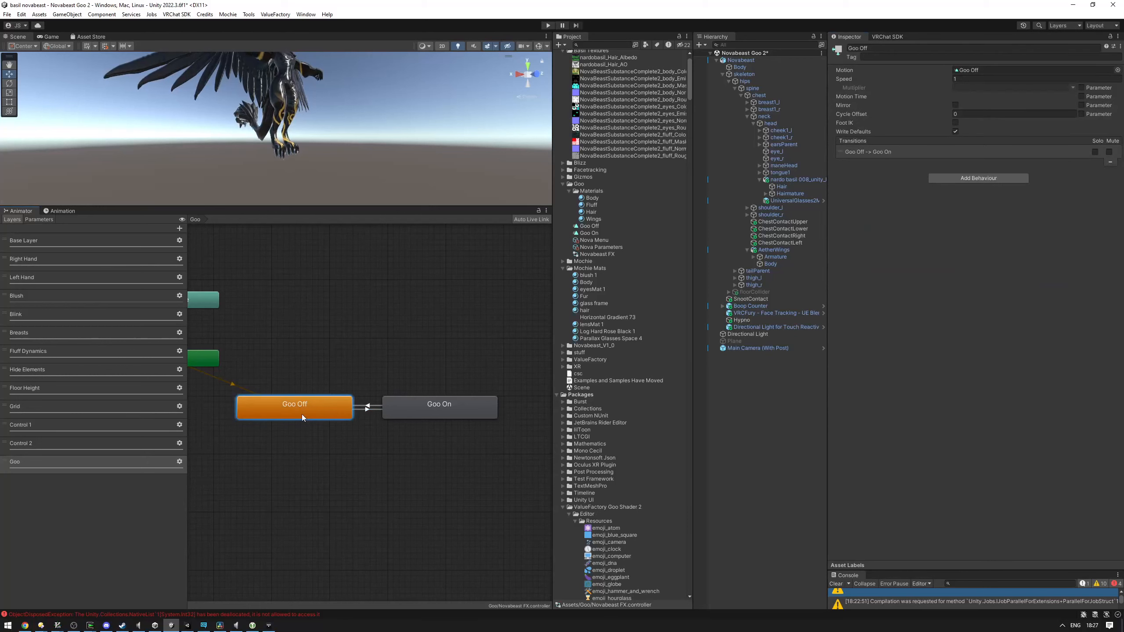
left_click(452, 416)
left_click(371, 409)
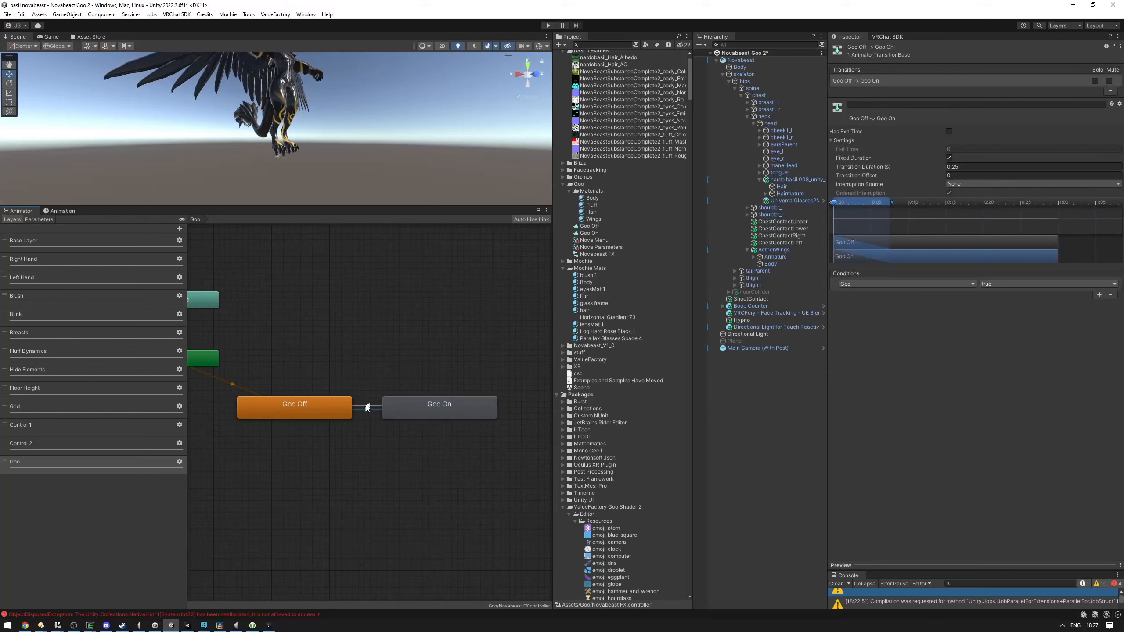
left_click(367, 406)
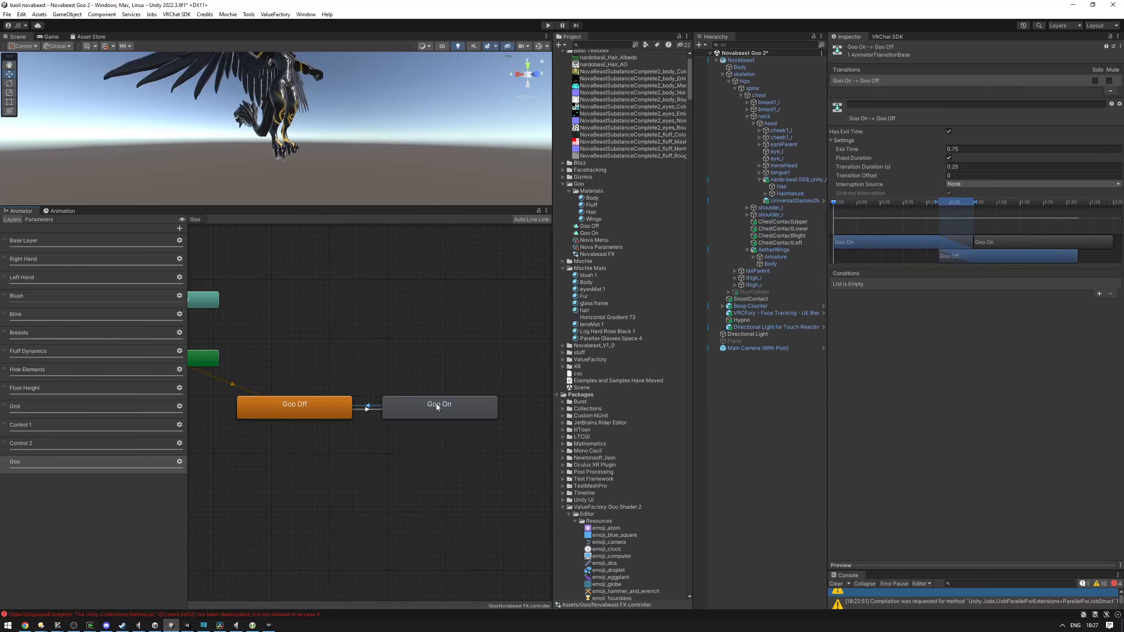
left_click(949, 132)
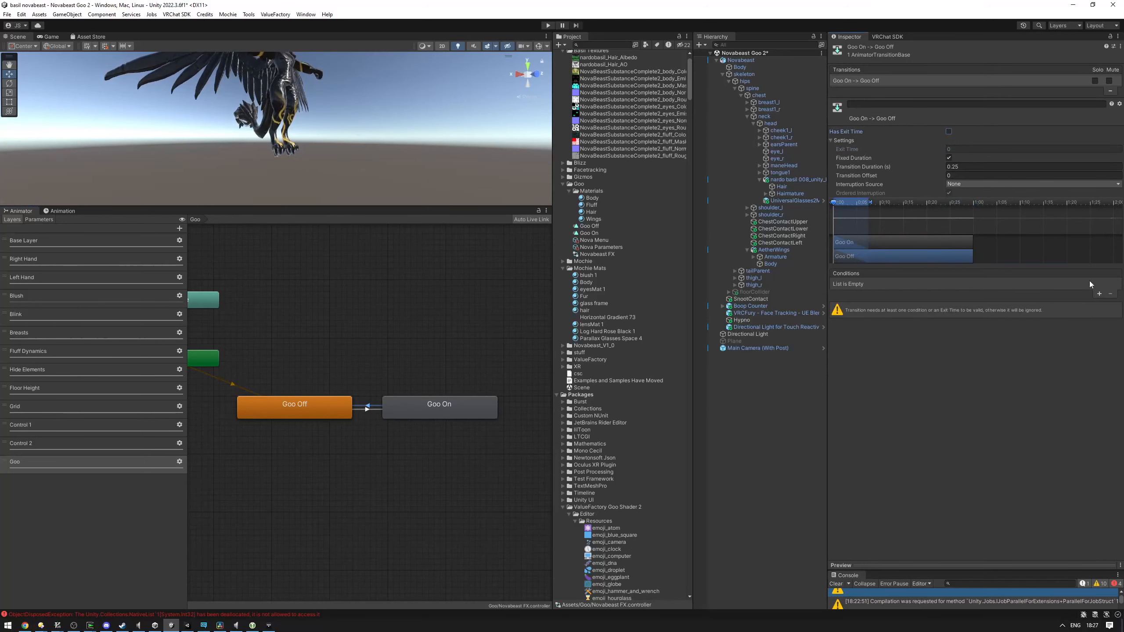
left_click(1099, 295)
left_click(893, 282)
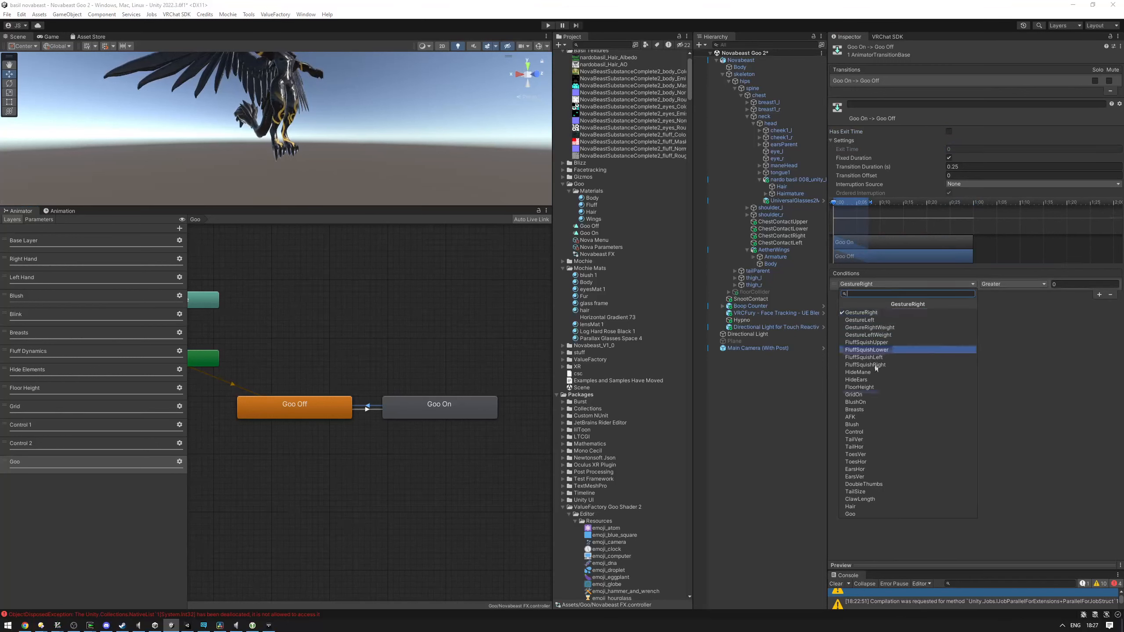
left_click(855, 515)
left_click(1008, 285)
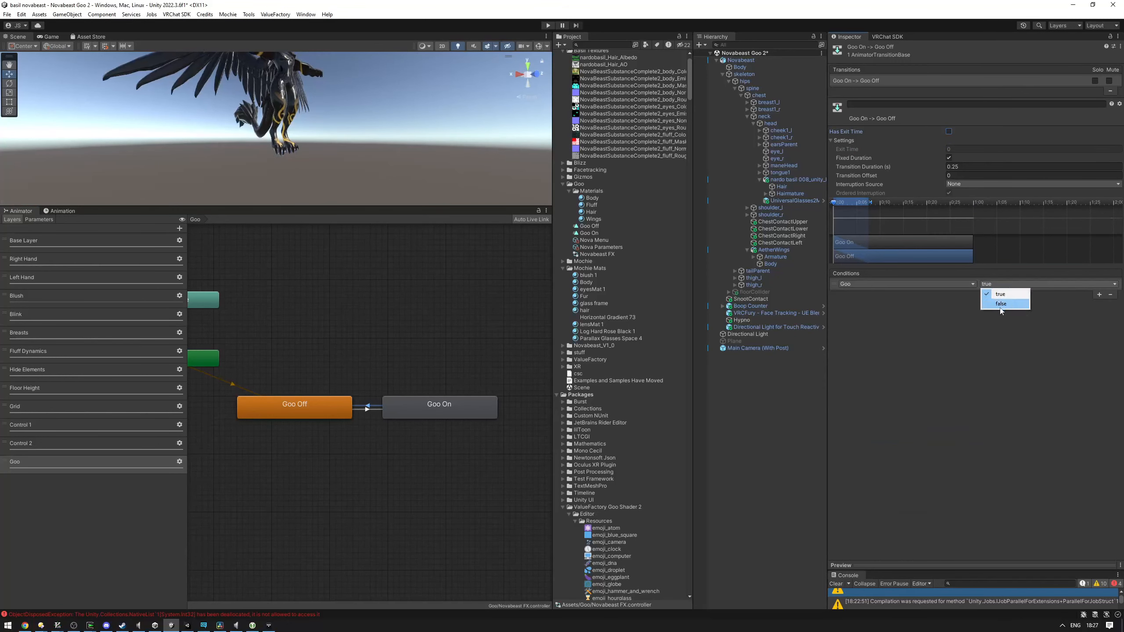
left_click(1001, 304)
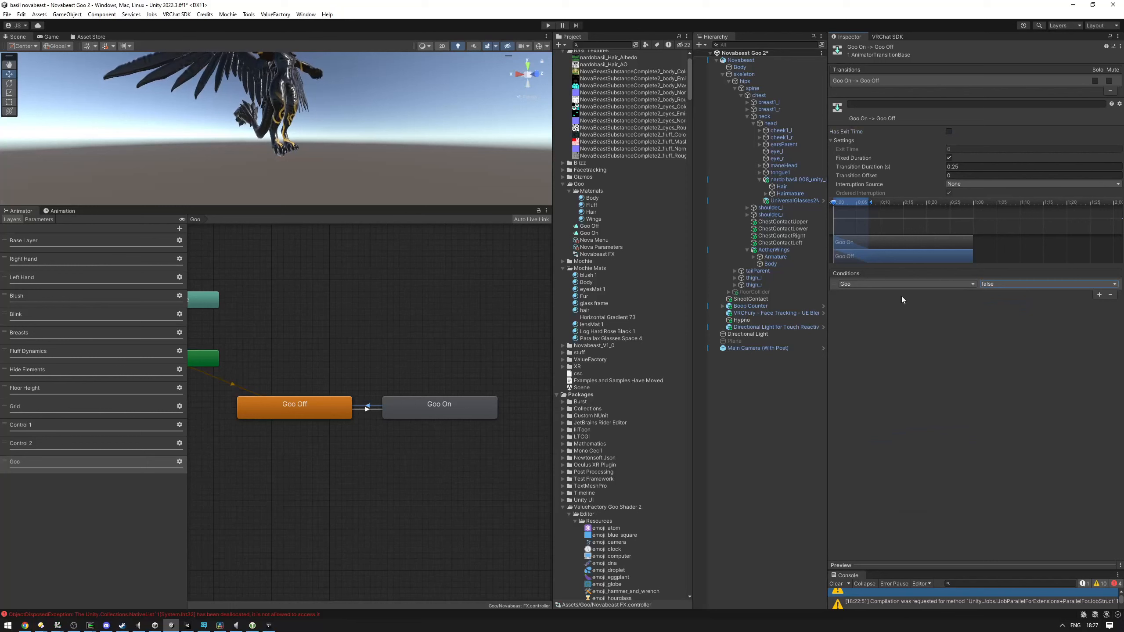
left_click(444, 406)
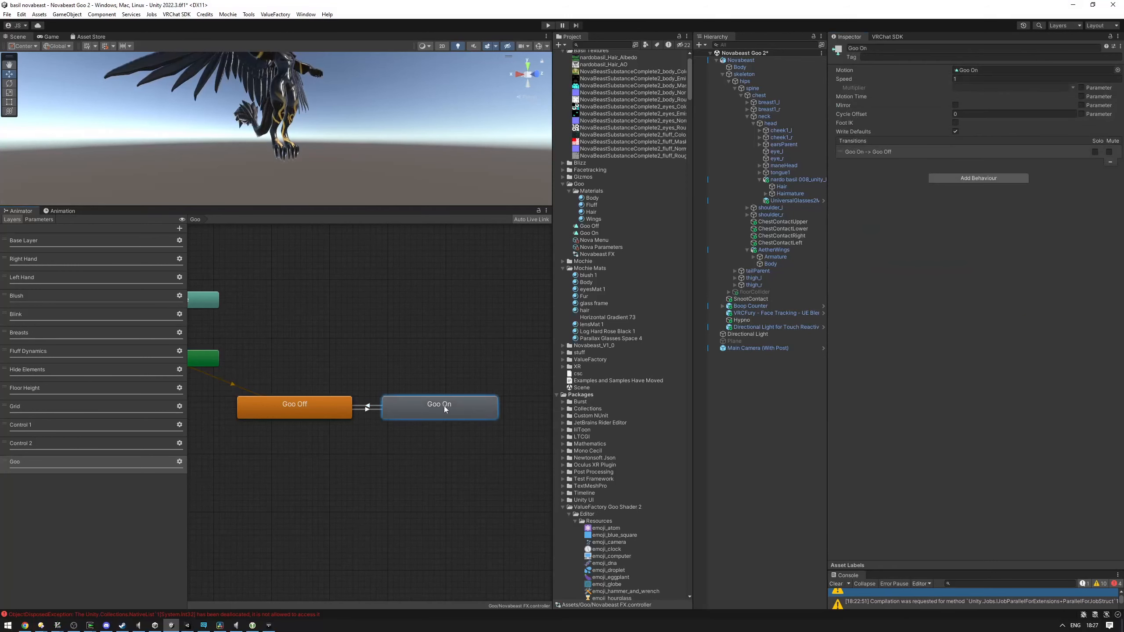
Set the Transition Duration of the Goo Off to Goo On transition to 5 seconds and select the reverse transition
left_click(291, 406)
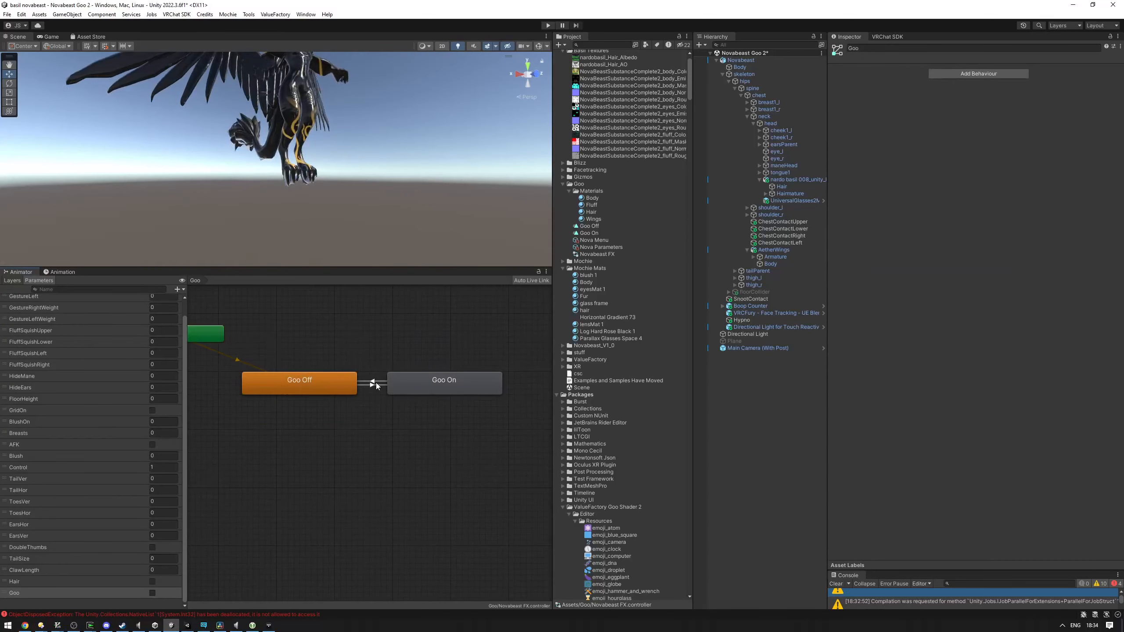
middle_click_drag(378, 387, 368, 393)
left_click(367, 390)
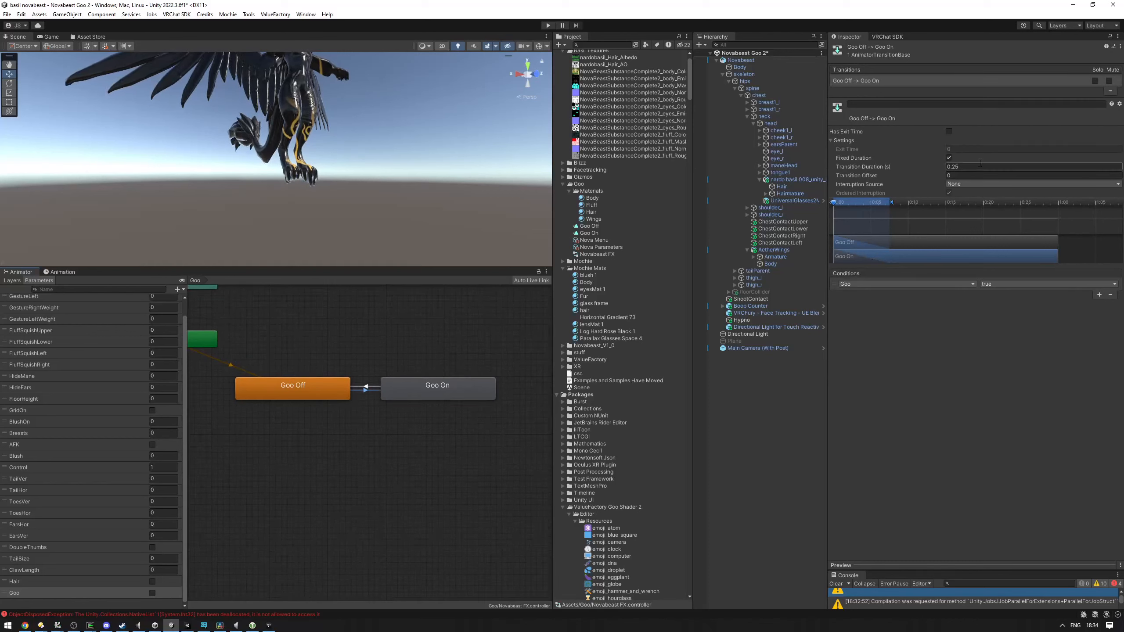
left_click(955, 166)
type("5")
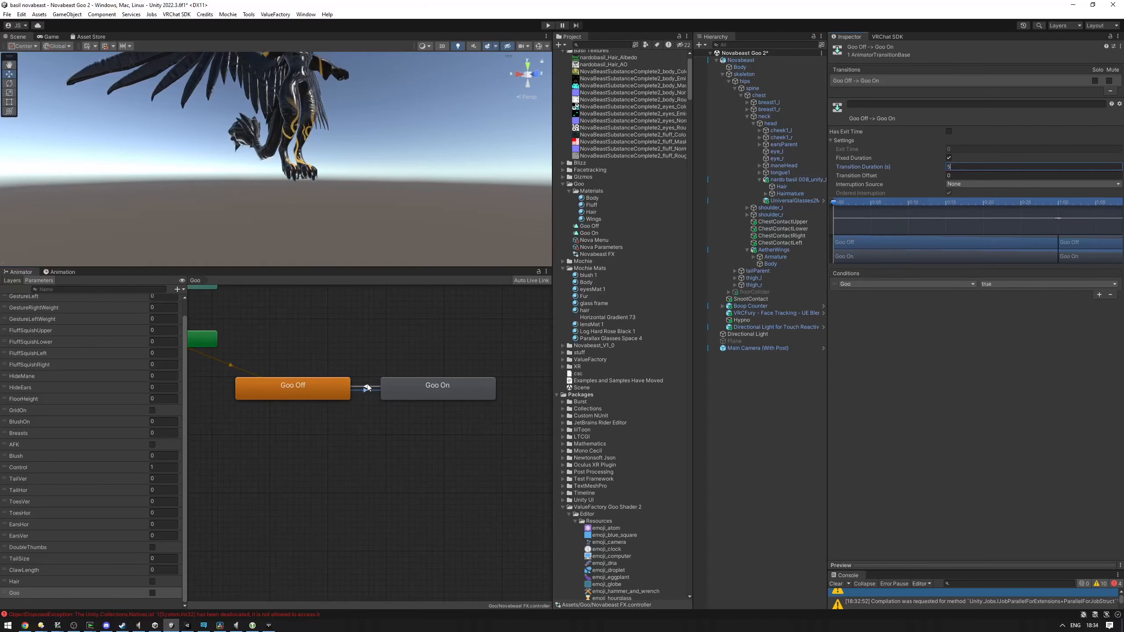
left_click(366, 386)
Test the Goo effect on the Novabeast avatar in Play mode by switching the Goo parameter on and off
mouse_move(430, 360)
middle_mouse_down()
mouse_move(432, 371)
mouse_move(416, 365)
middle_mouse_up()
left_click(428, 370)
key("ctrl+p")
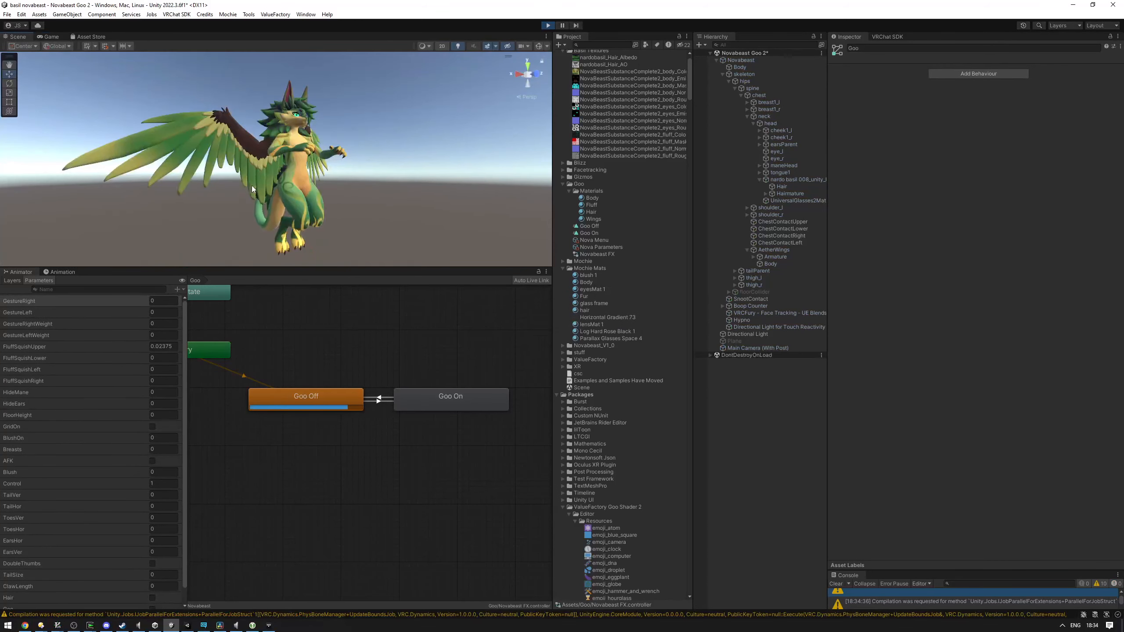
left_click(743, 60)
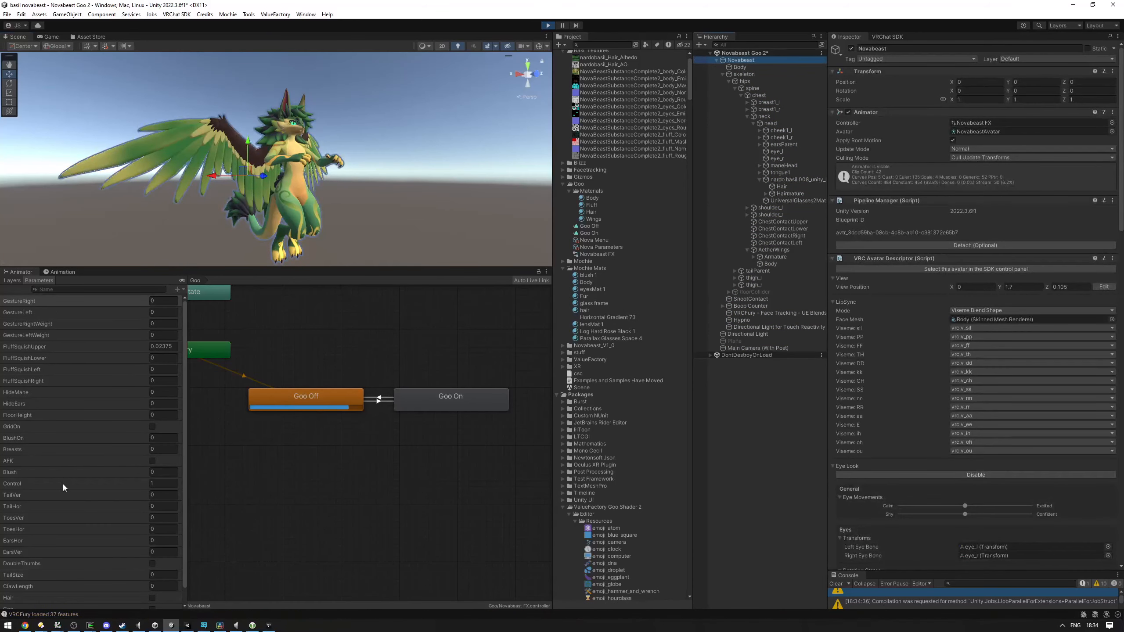
scroll(63, 484, "down", 1)
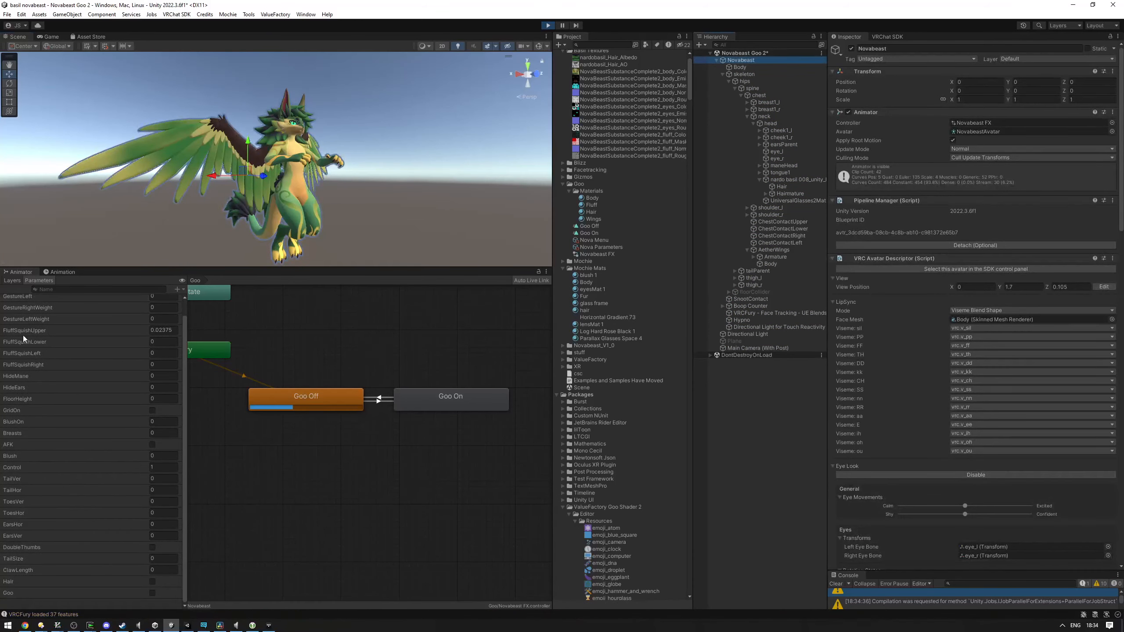
left_click(153, 593)
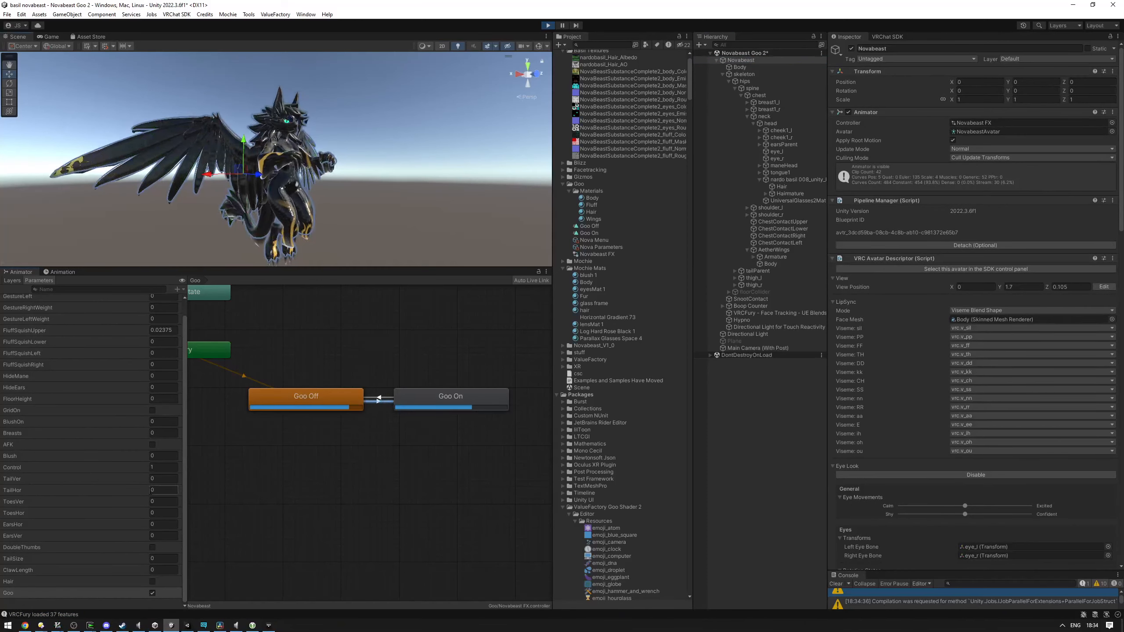
left_click(153, 593)
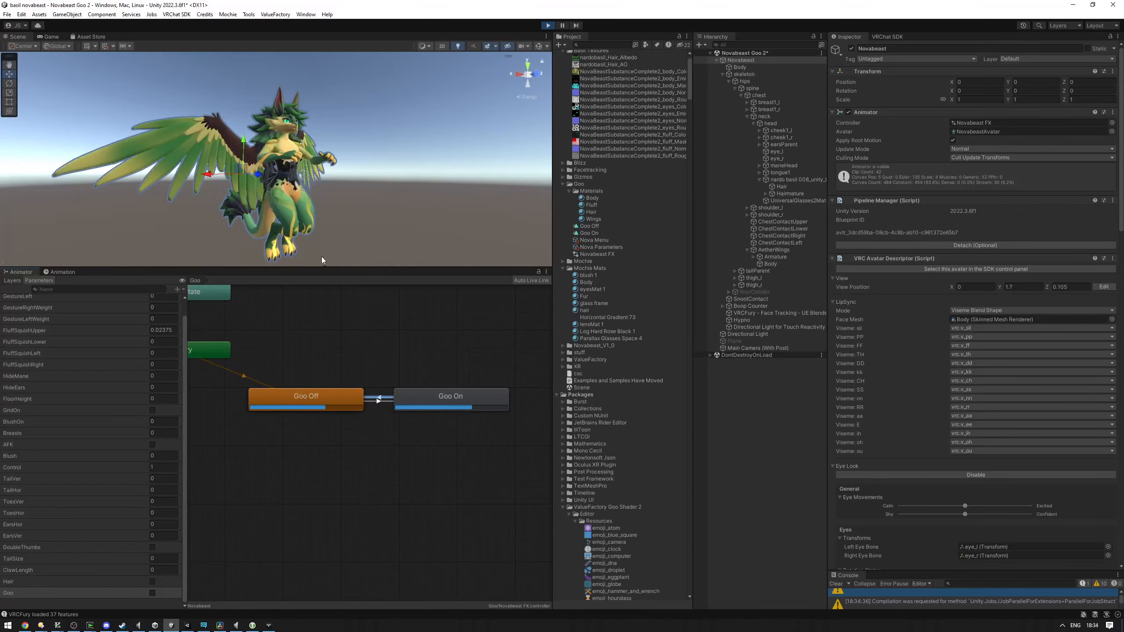
key("ctrl+p")
Lock the Fluff, Hair and Wings materials with their Animation Slider unmarked as animated, and lock the Body material with its slider still animated
left_click(651, 196)
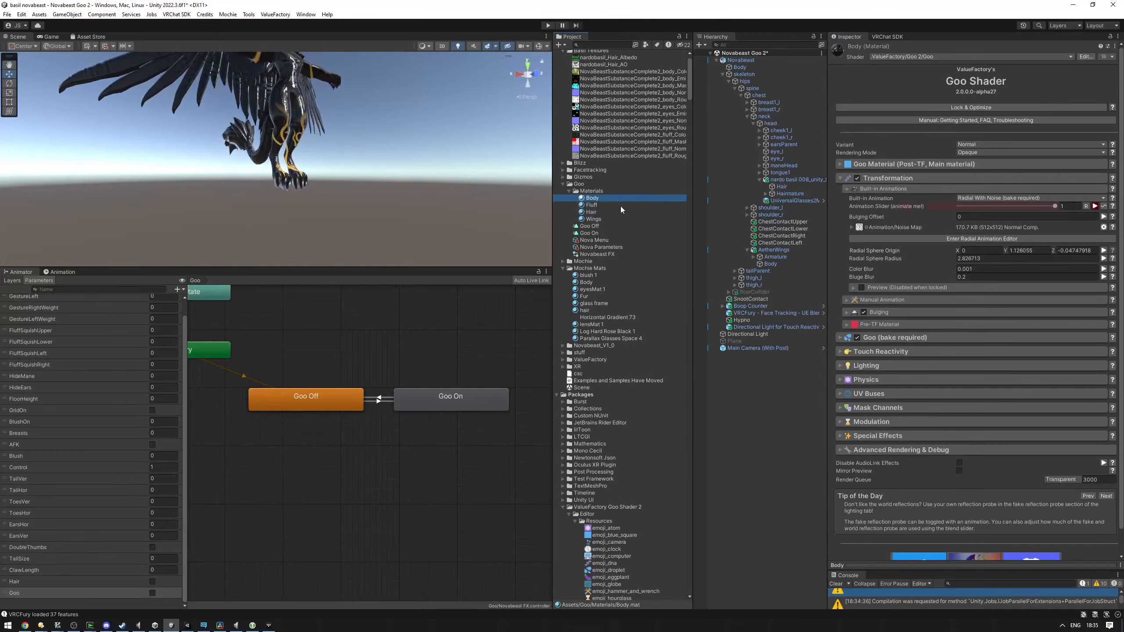
left_click(618, 205)
left_click(597, 218, "shift")
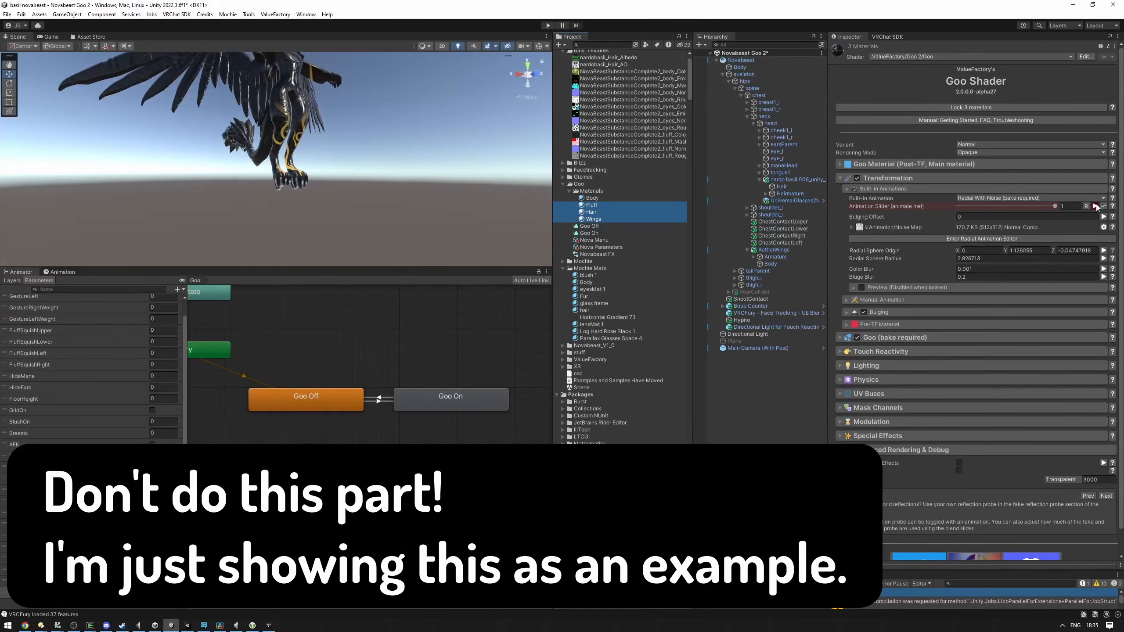
left_click(1095, 207)
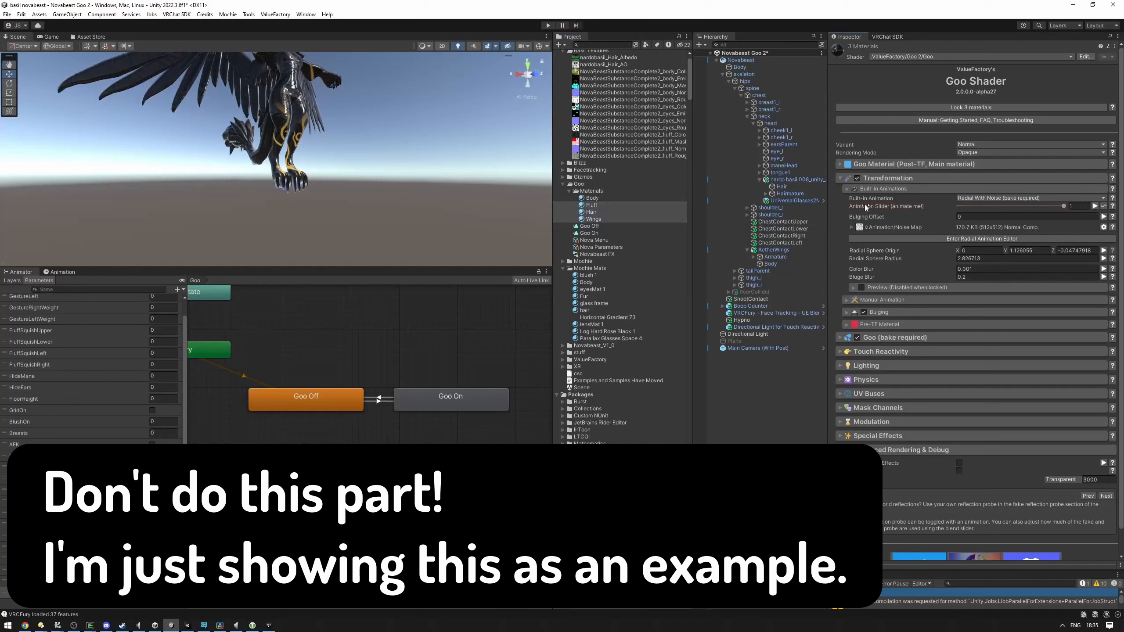
left_click(865, 107)
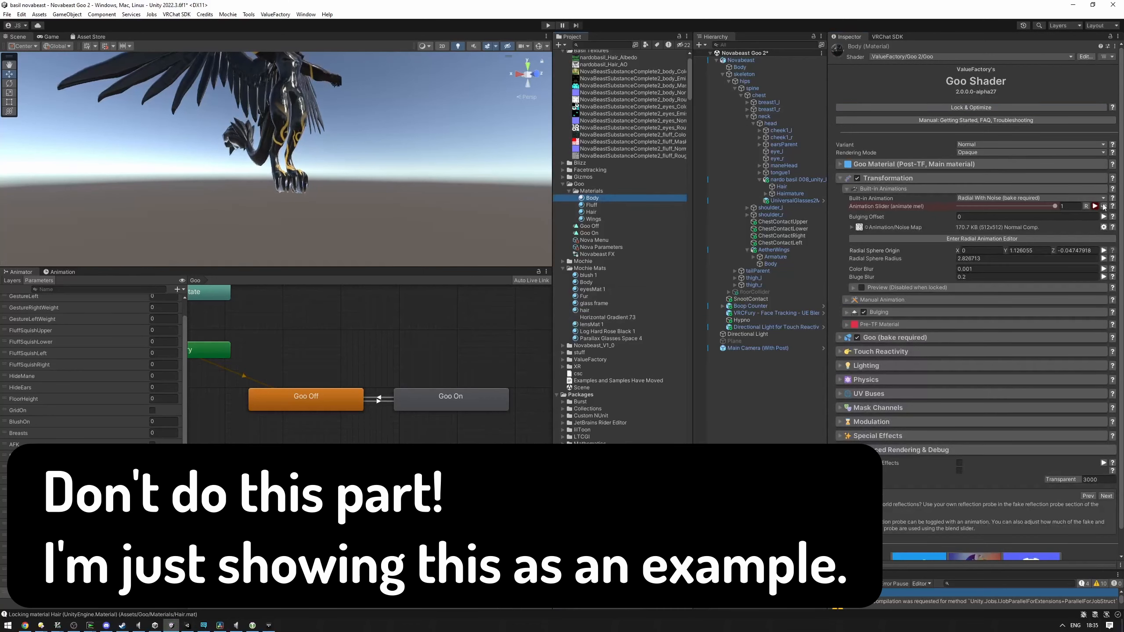
left_click(986, 108)
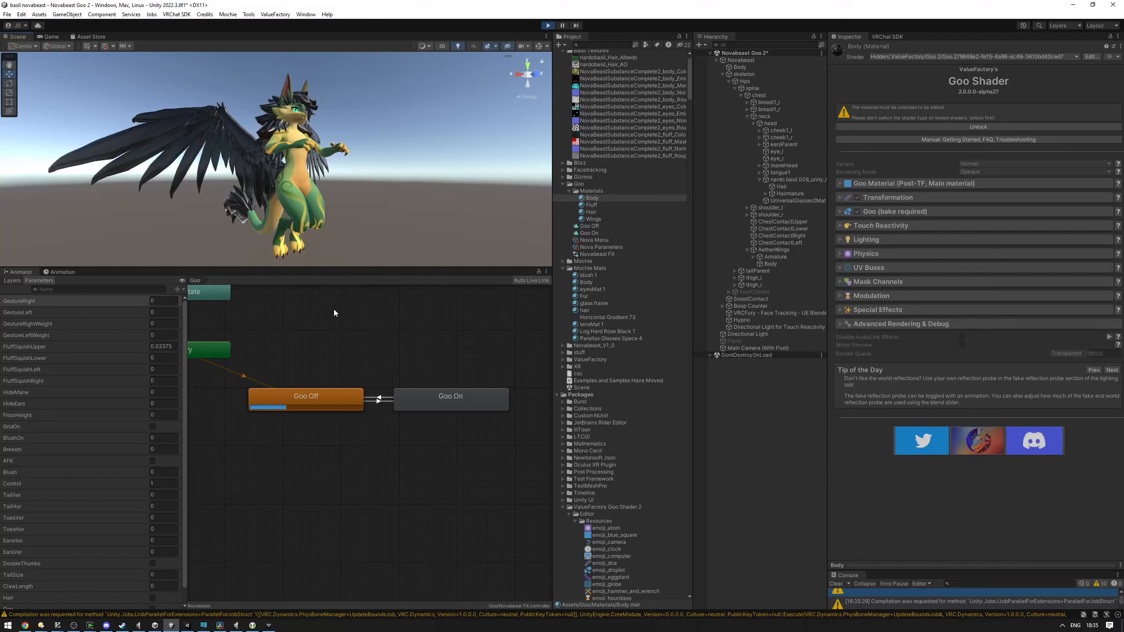
Test the locked materials in Play mode by switching the Goo parameter on and off, and leave Play mode
scroll(88, 360, "down", 1)
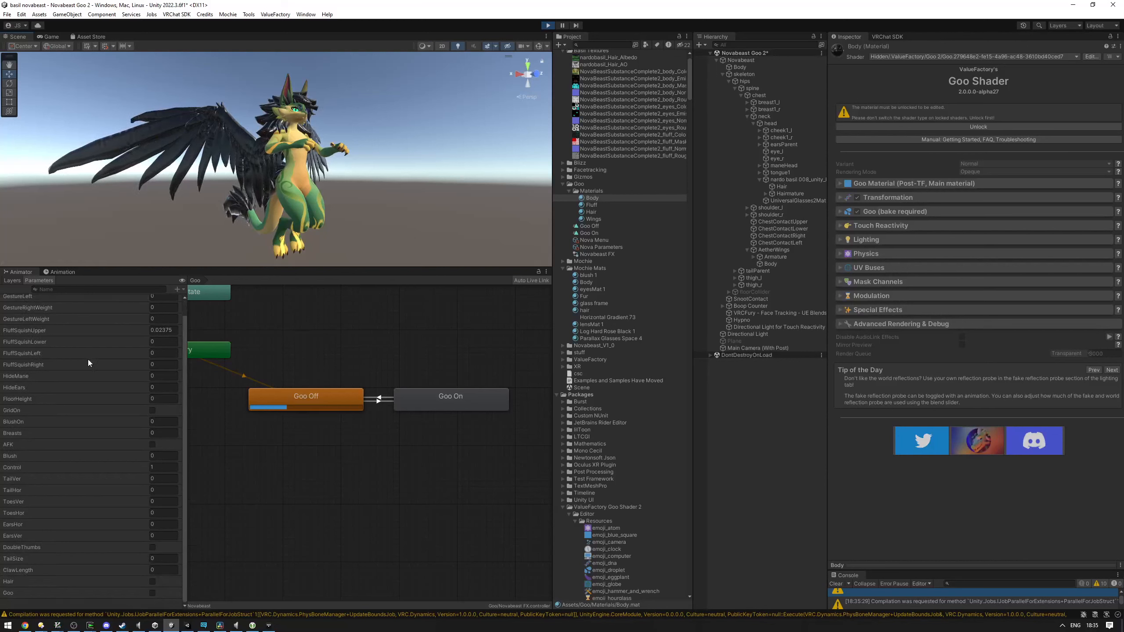
left_click(153, 593)
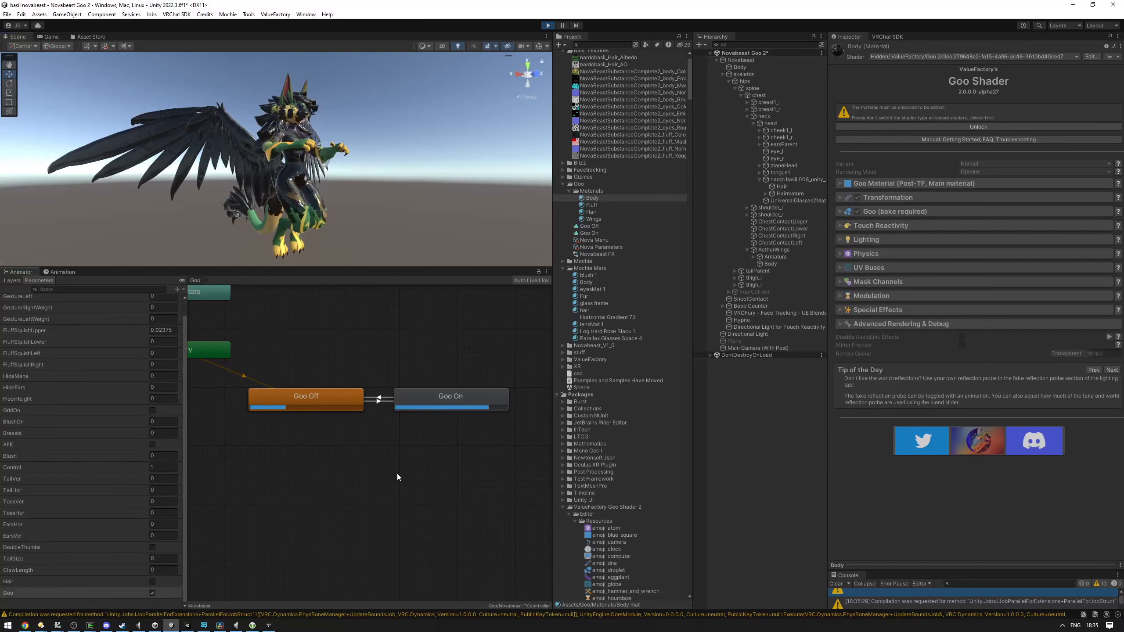
left_click(156, 592)
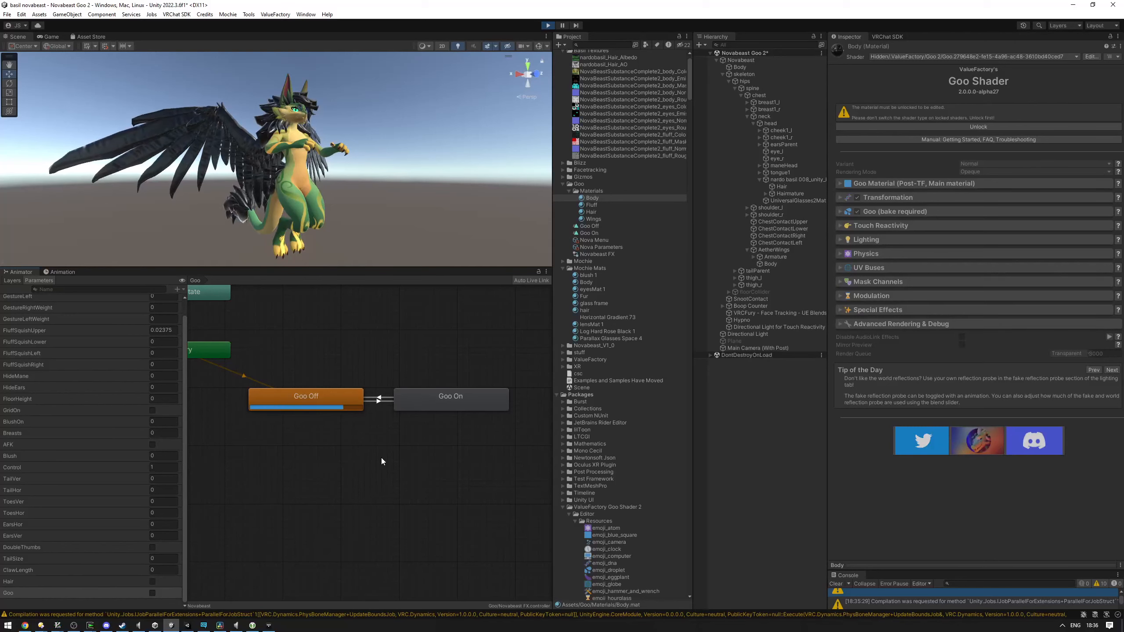
key("ctrl+p")
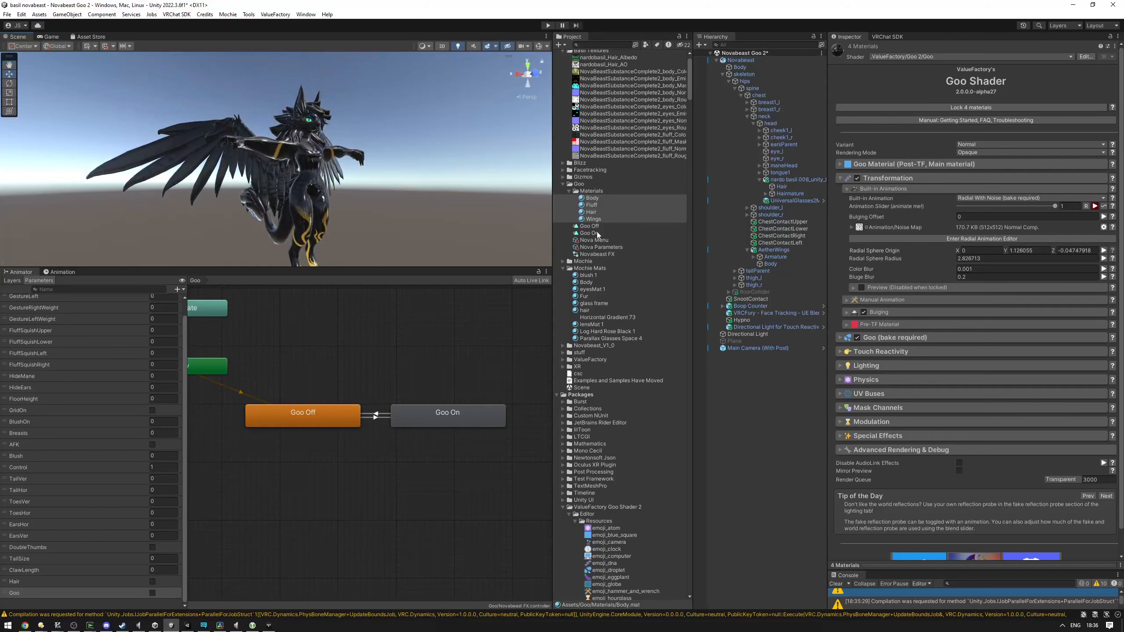
Add a Bool parameter named Goo to the Nova Parameters asset assigned in the Novabeast avatar descriptor
left_click(740, 60)
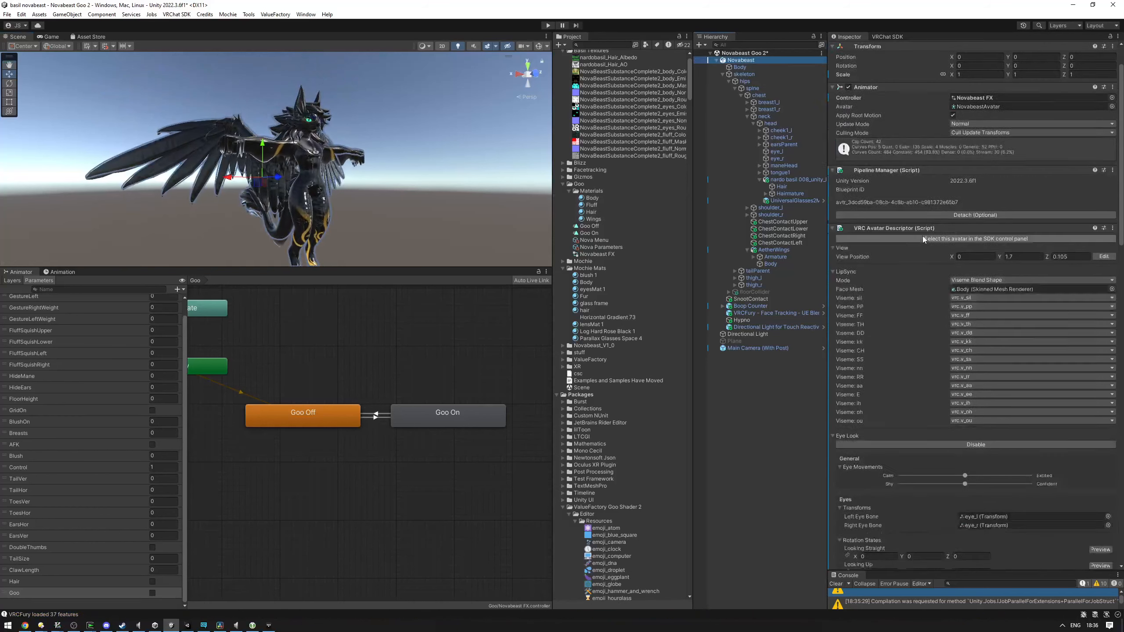
scroll(936, 251, "down", 5)
scroll(935, 251, "down", 10)
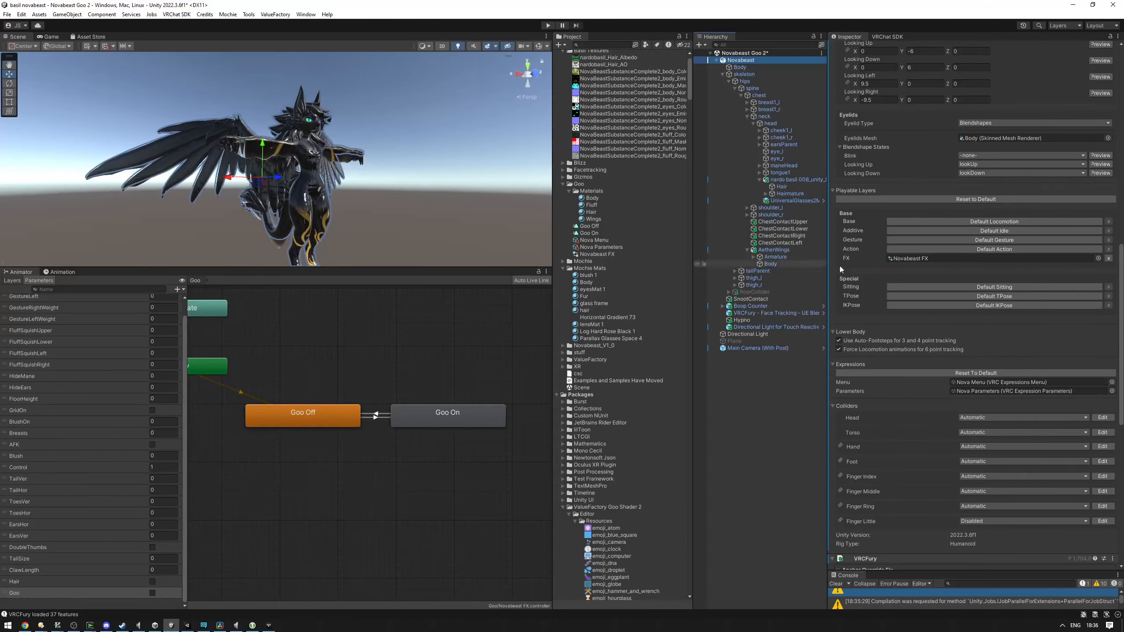
left_click(976, 389)
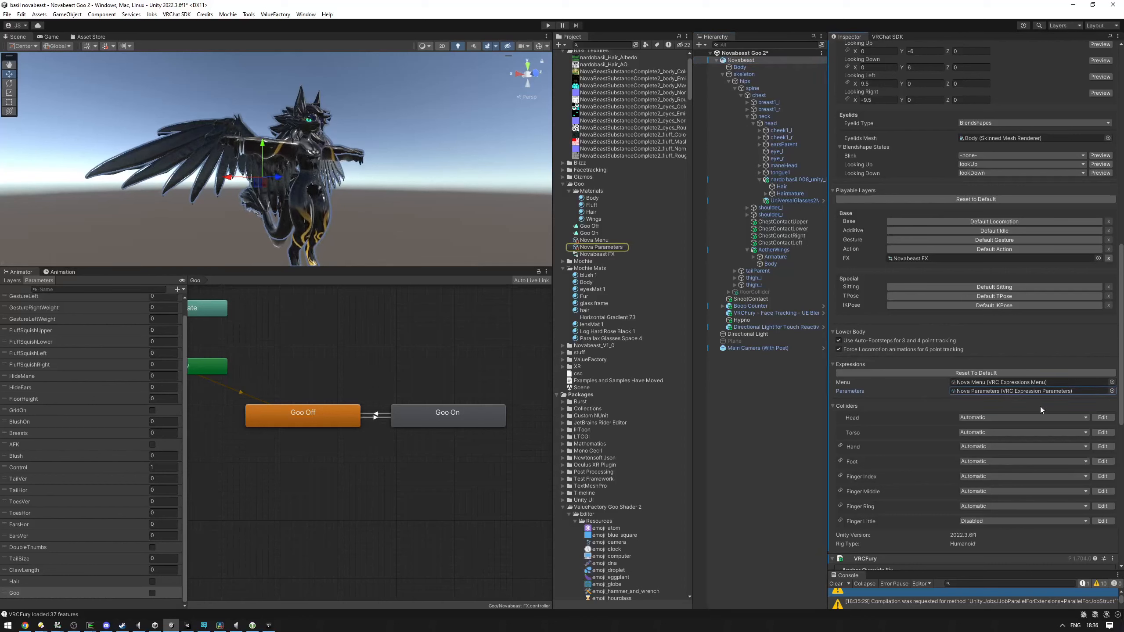
left_click(600, 248)
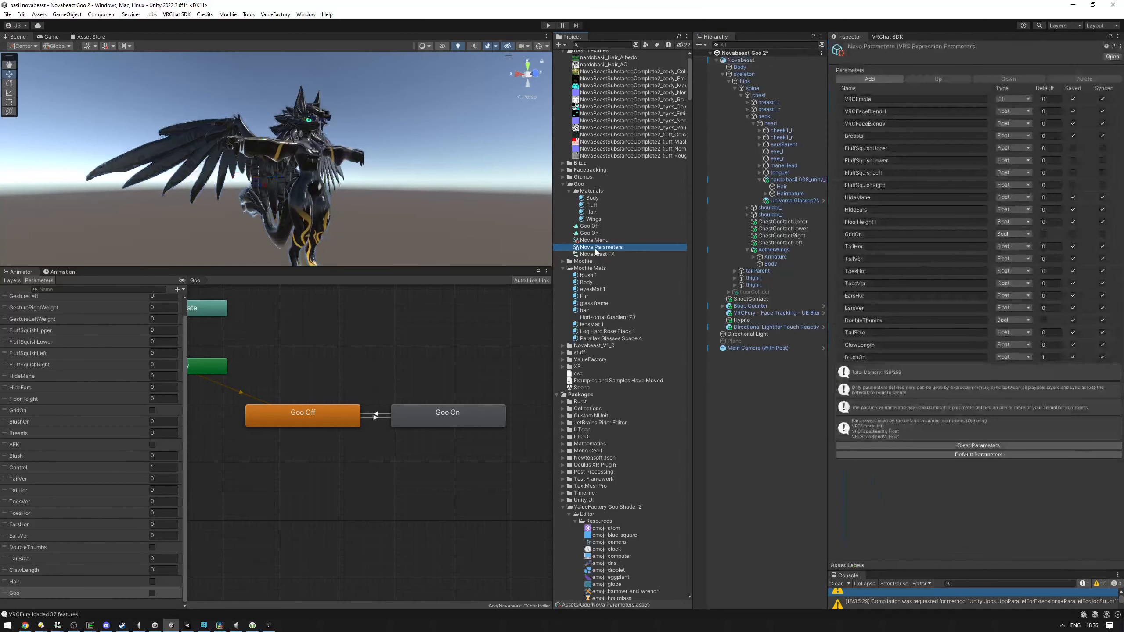
left_click(866, 79)
left_click(855, 370)
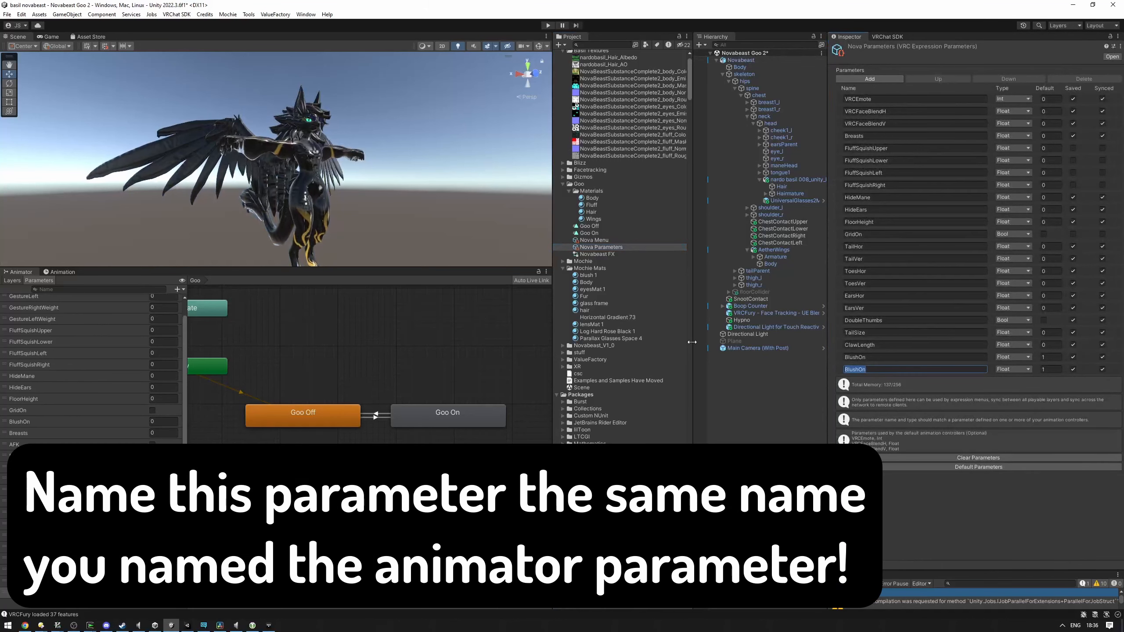
type("Goo")
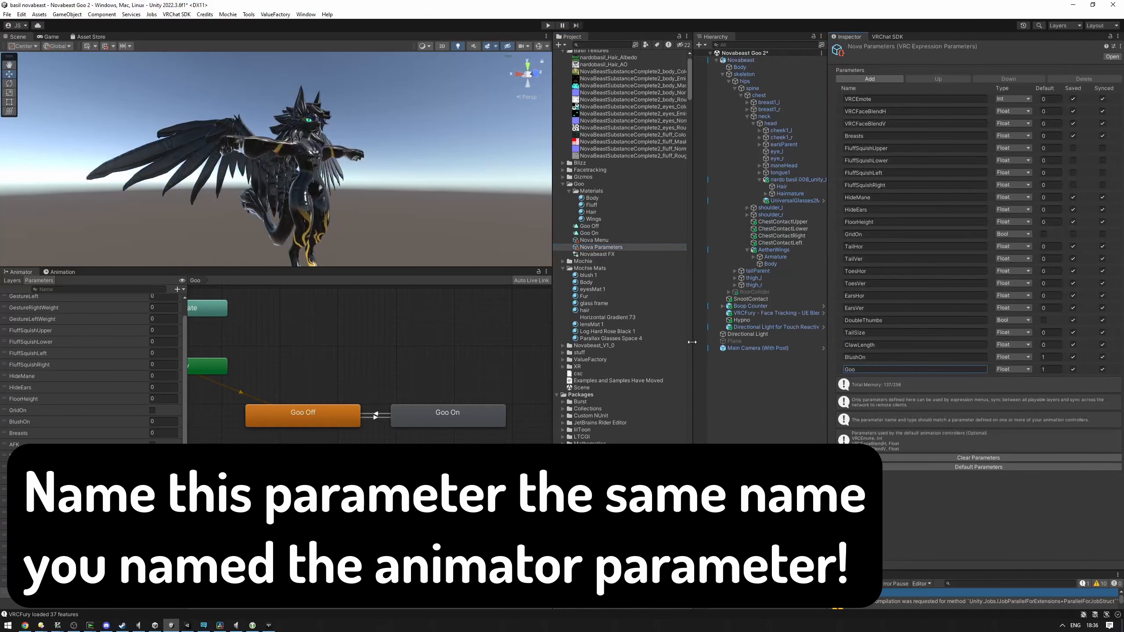
left_click(1011, 368)
left_click(1020, 401)
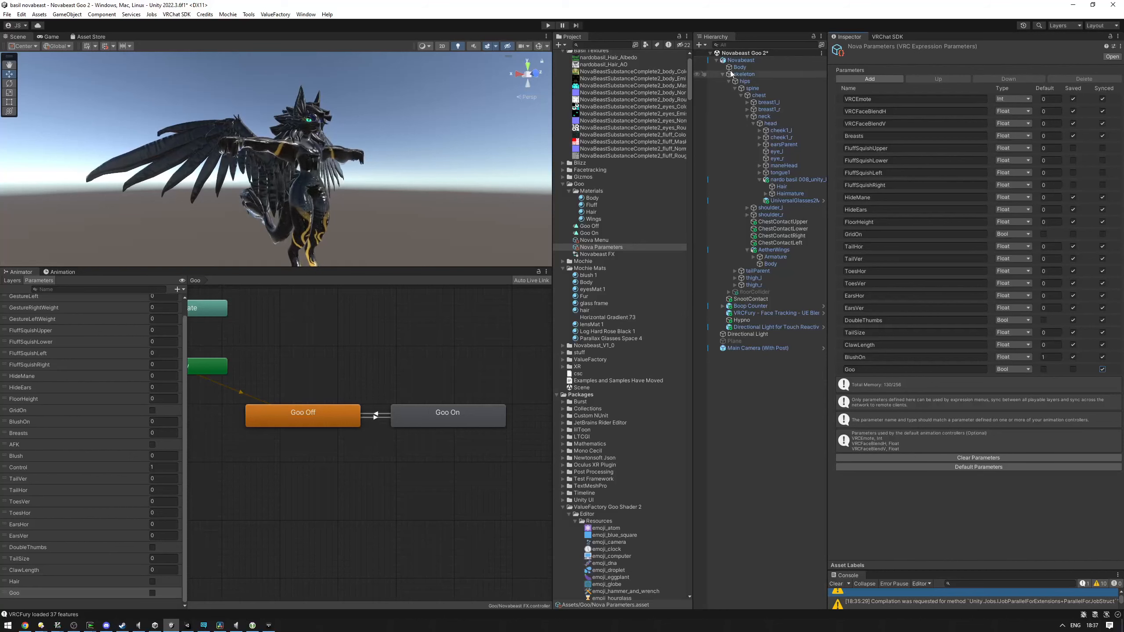
Add a control named Goo to the Nova Menu expressions menu used by the Novabeast avatar
left_click(741, 60)
scroll(895, 351, "down", 10)
scroll(896, 351, "down", 5)
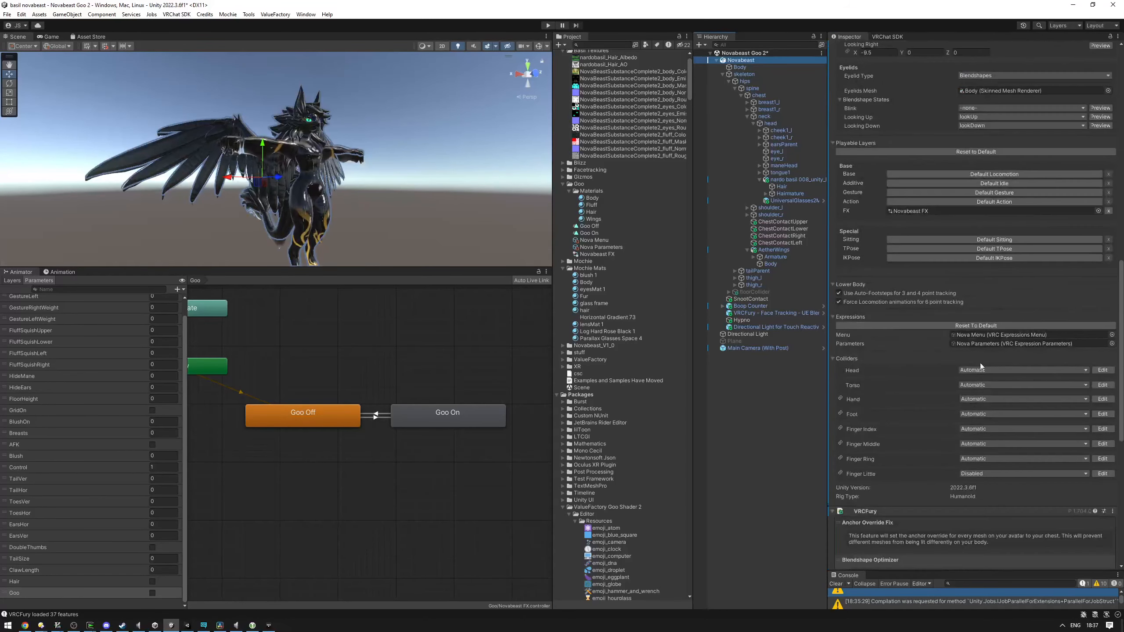
left_click(589, 240)
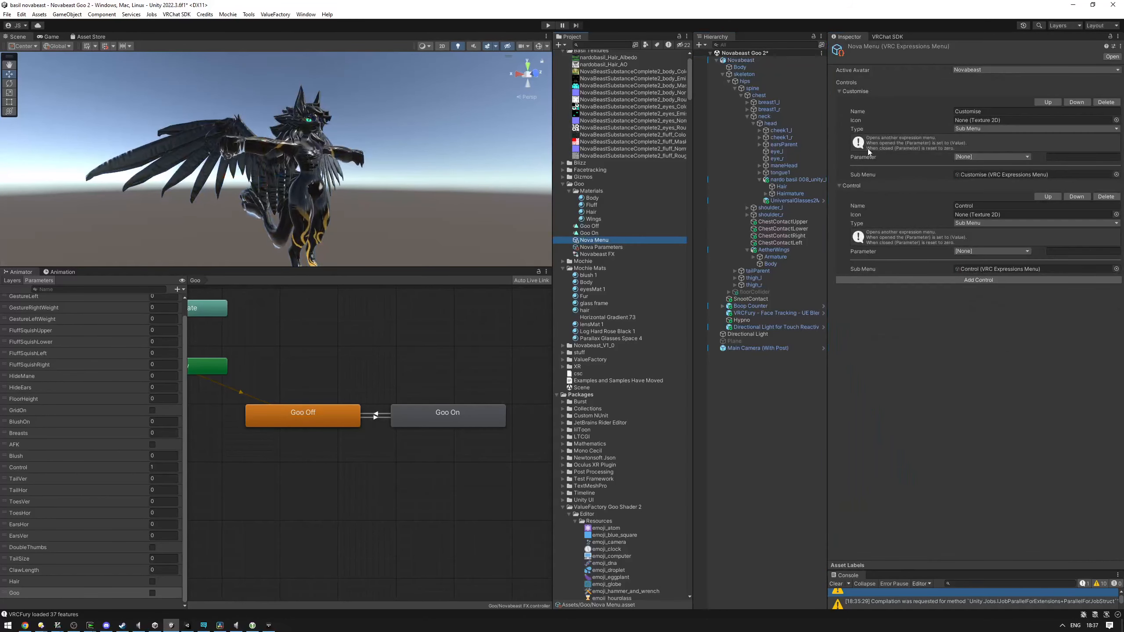
left_click(926, 282)
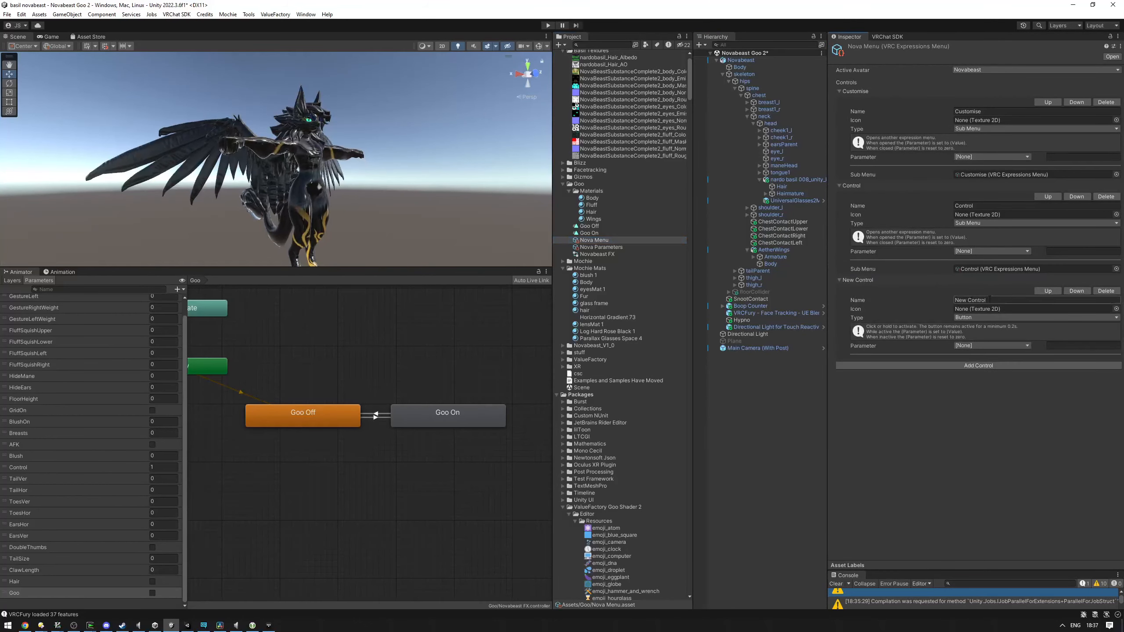
left_click(968, 299)
type("Goo")
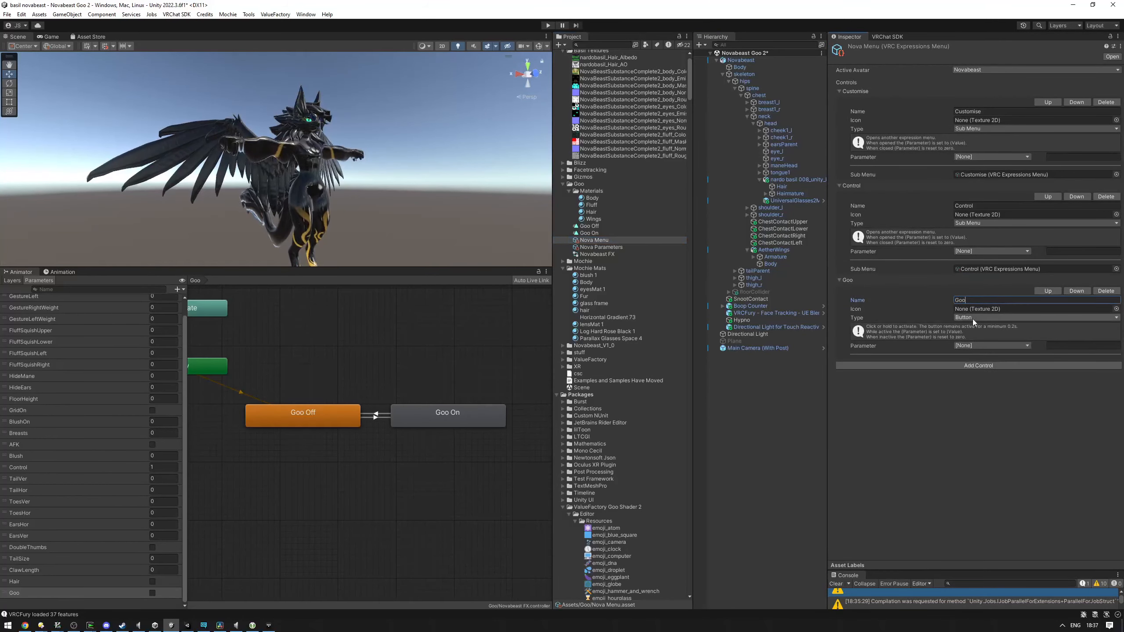
Change the Goo menu control's type to Toggle and assign it the Goo, Bool parameter
left_click(973, 318)
left_click(995, 337)
left_click(983, 346)
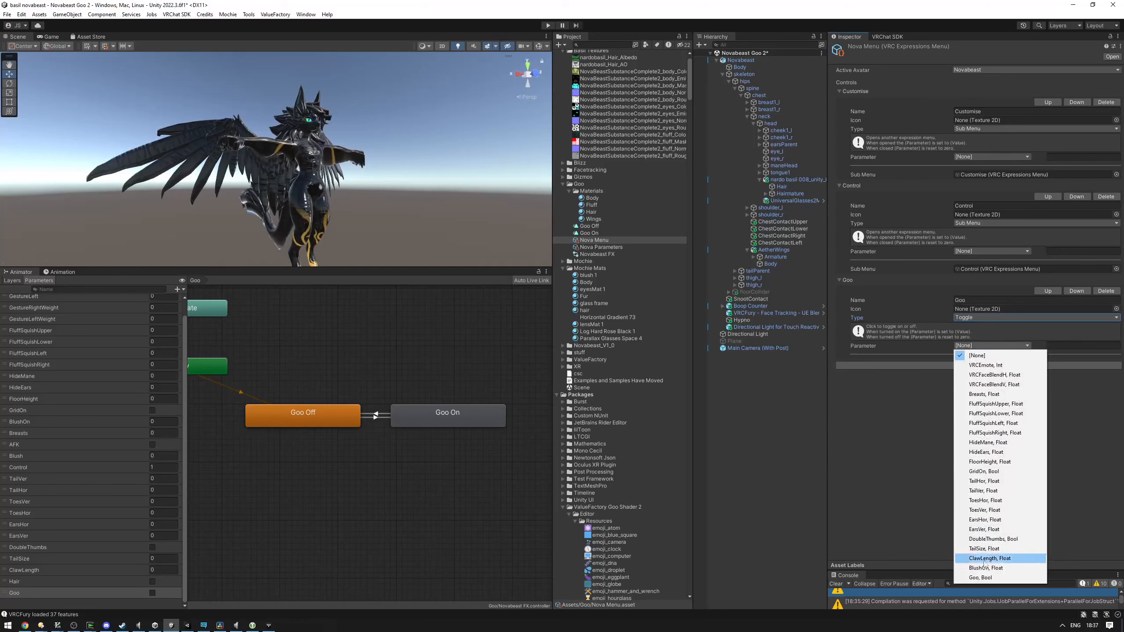
left_click(980, 578)
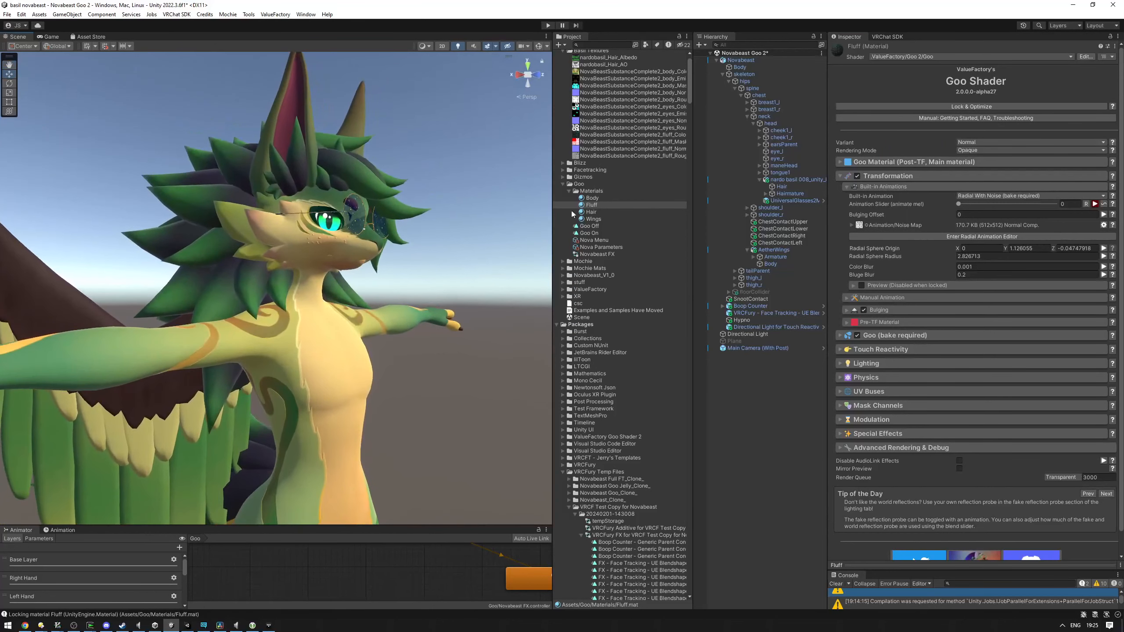
Preview the goo transformation on the Fluff and Body materials by moving their Animation Slider to 1, and examine the avatar's head and upper body
left_click(598, 205)
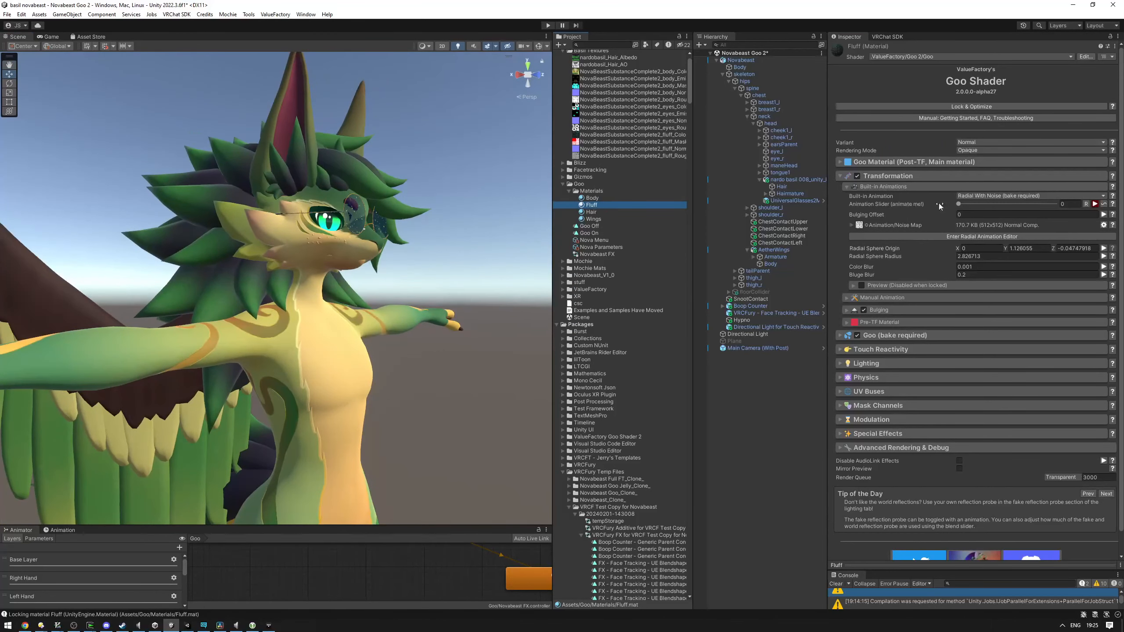
left_click_drag(959, 204, 1063, 205)
left_click(616, 199)
key("s")
mouse_move(376, 214)
right_mouse_down()
mouse_move(361, 211)
mouse_move(381, 206)
right_mouse_up()
key("w")
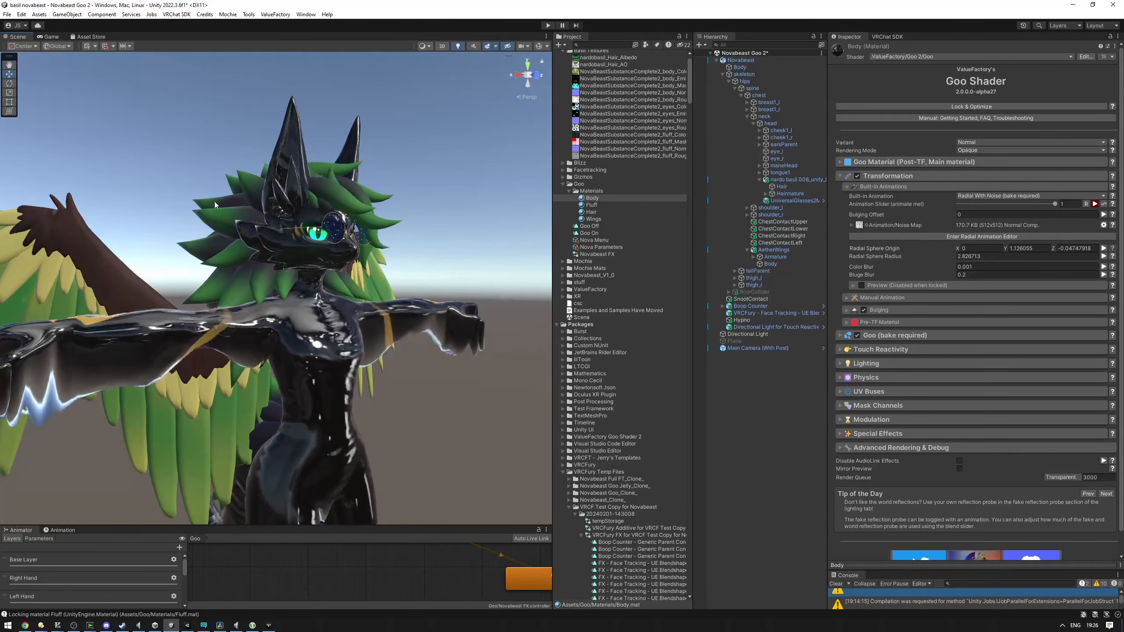
left_click_drag(383, 207, 329, 233, "alt")
scroll(328, 233, "up", 5)
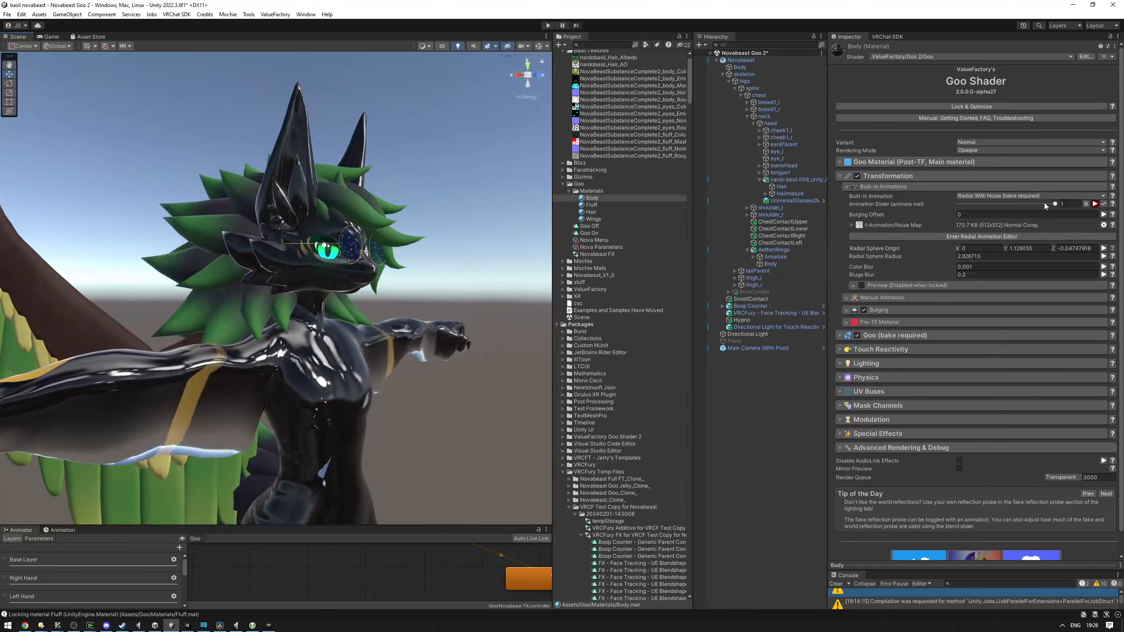
left_click_drag(336, 205, 289, 185, "alt")
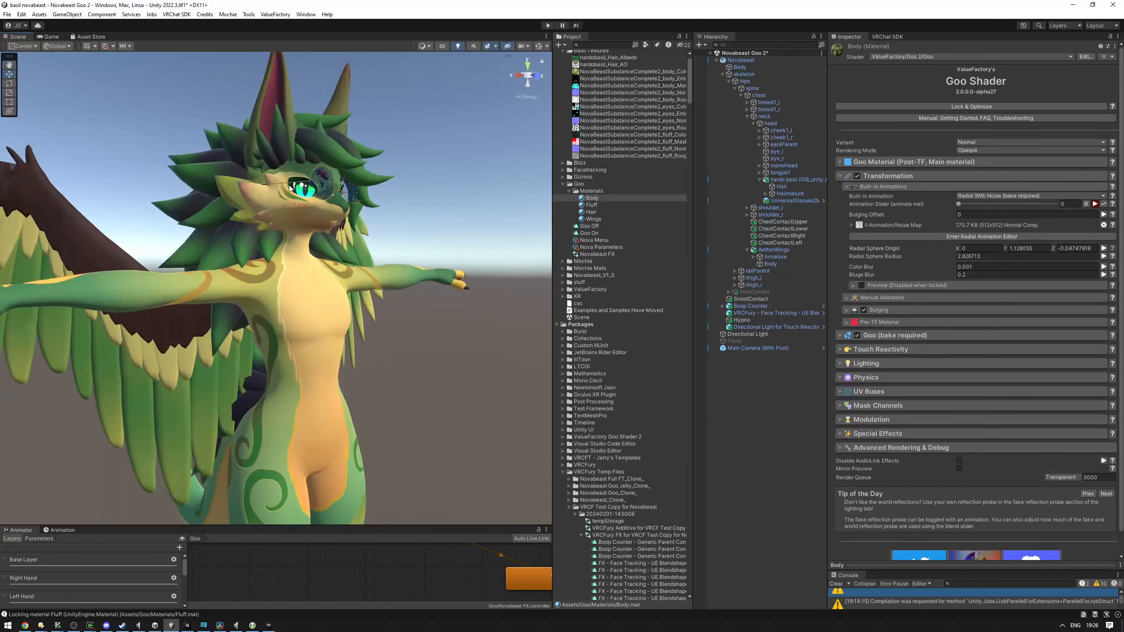
left_click_drag(304, 524, 349, 409)
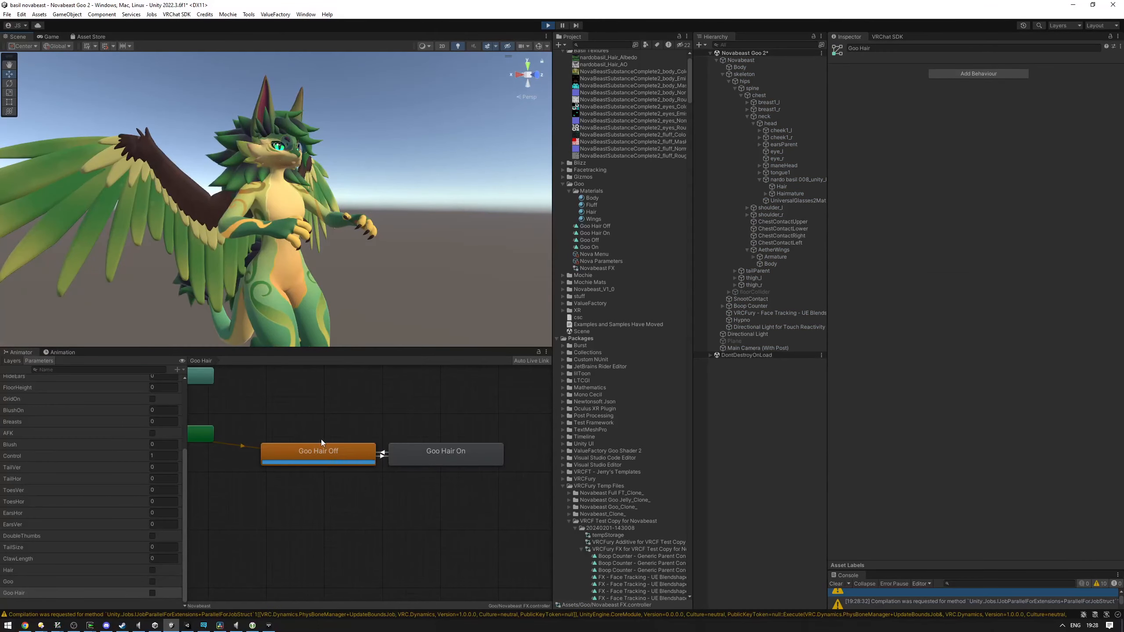
Test the Goo Hair parameter by switching it on and off, and examine the properties animated in the Goo Hair Off and Goo Hair On clips
left_click(152, 593)
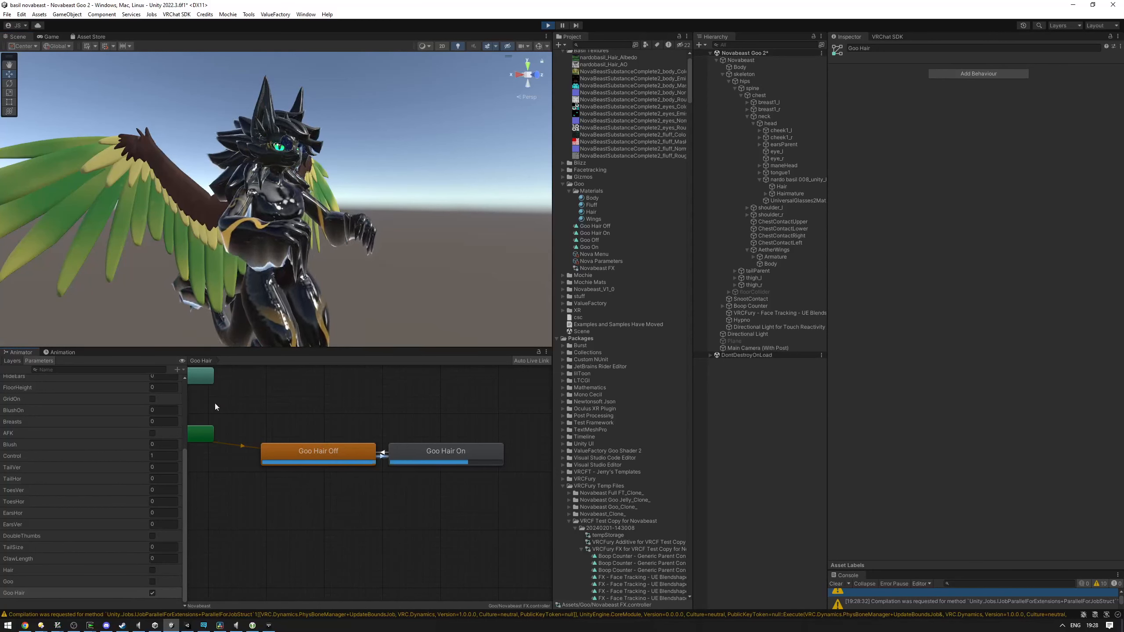
left_click(152, 593)
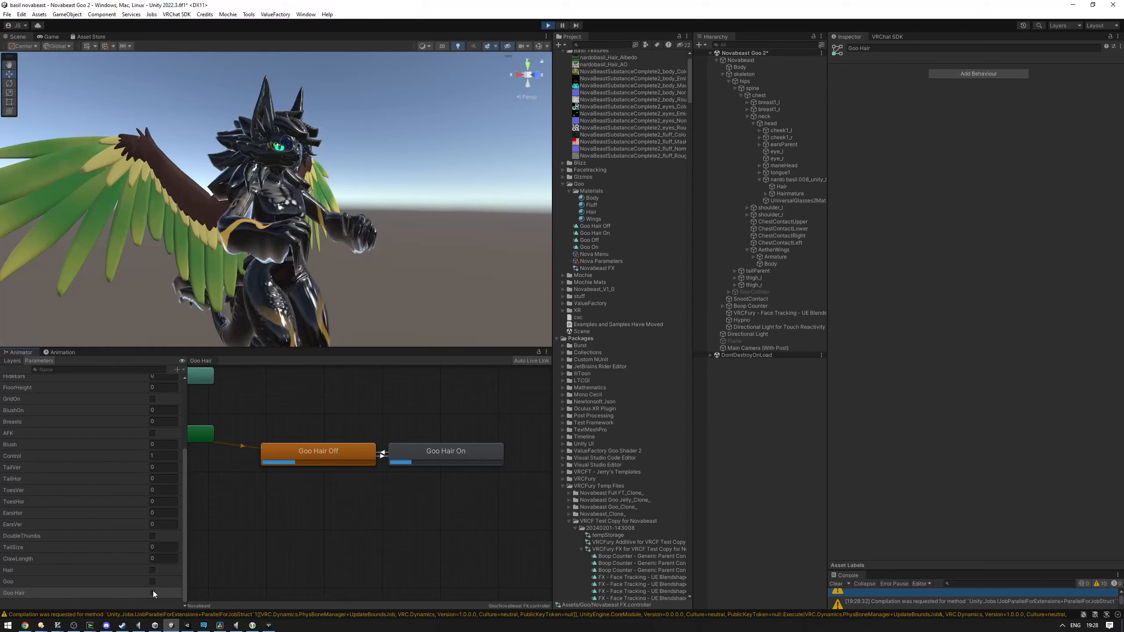
left_click(51, 352)
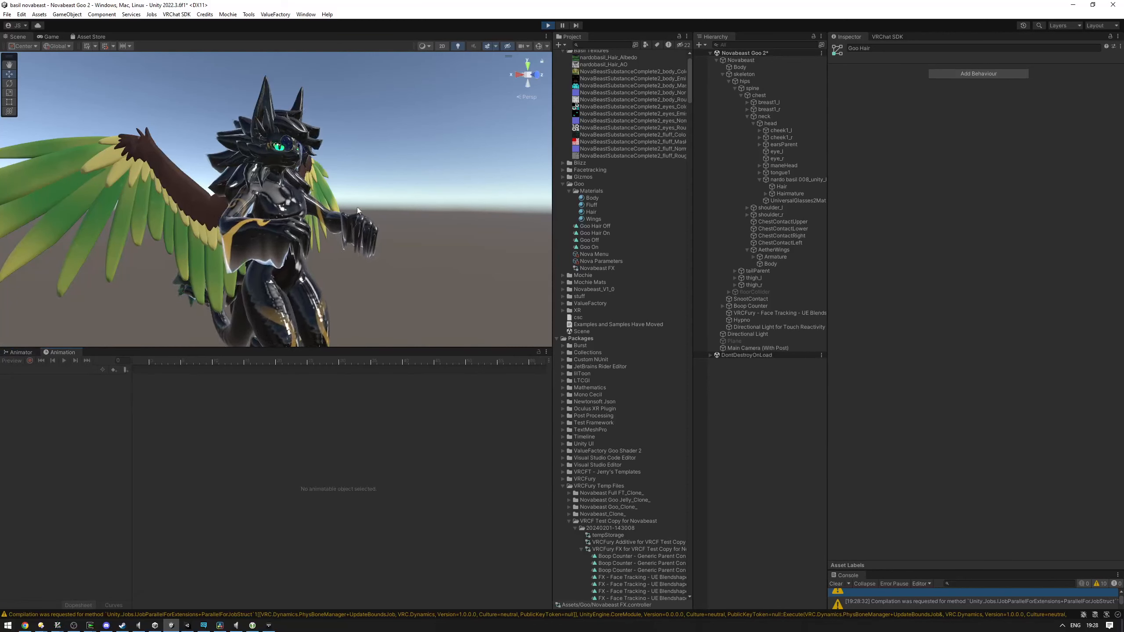
left_click(742, 60)
left_click(44, 369)
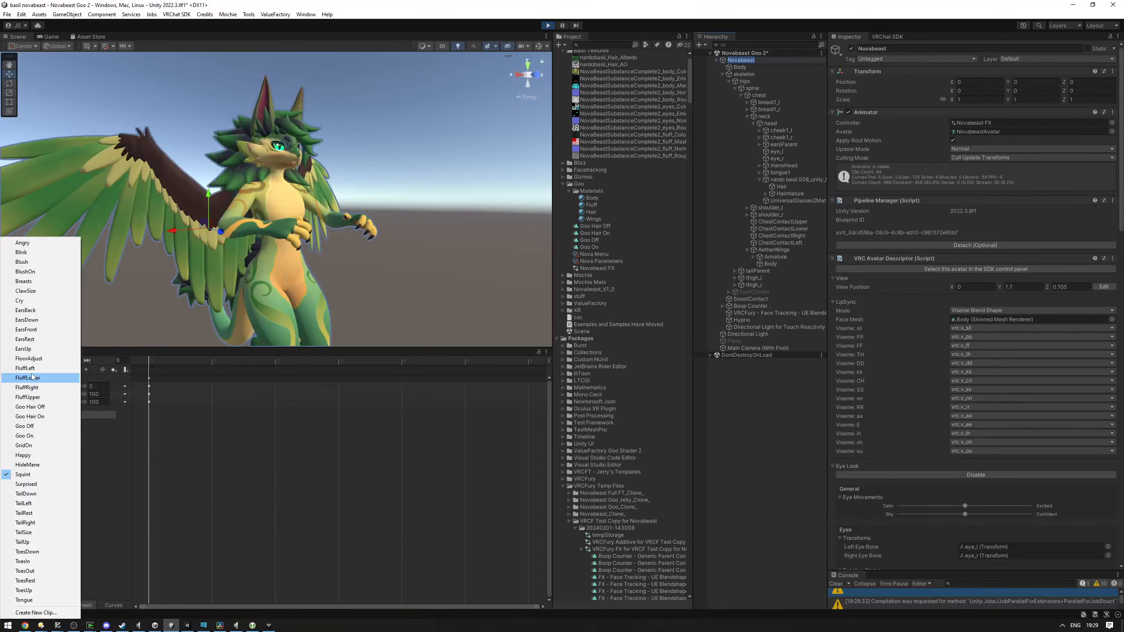
left_click(53, 408)
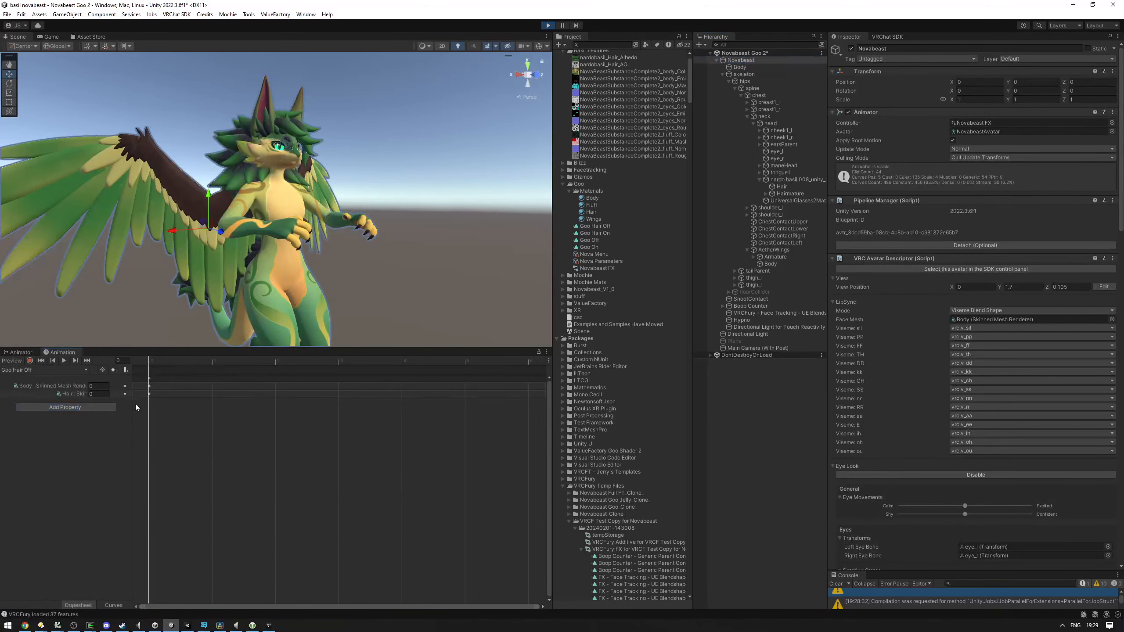
left_click_drag(133, 404, 271, 406)
left_click(60, 393)
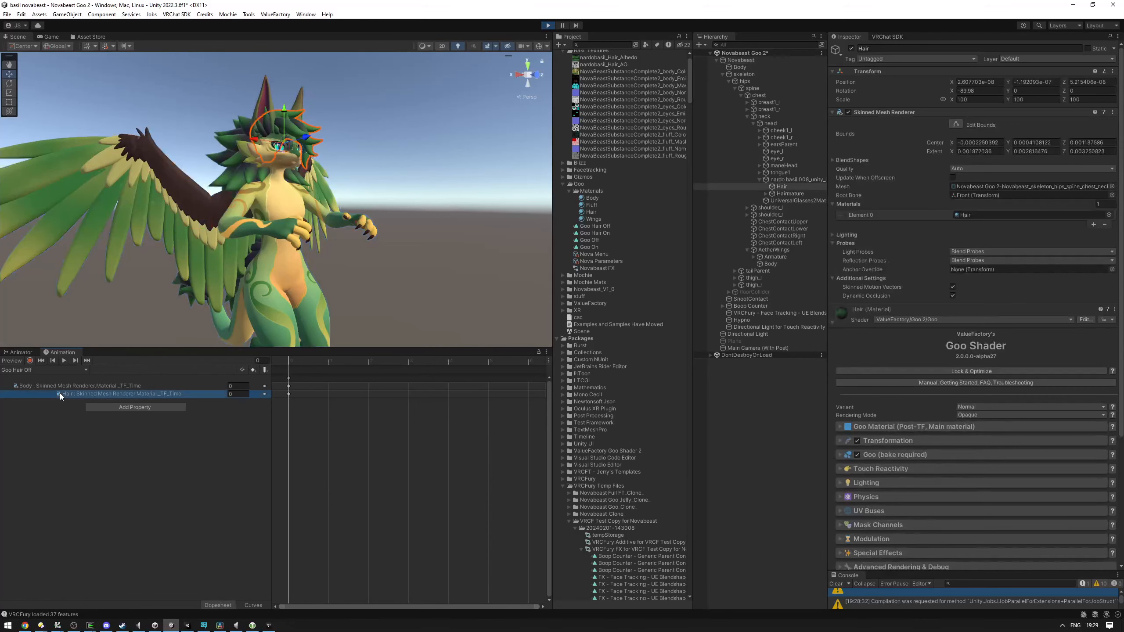
left_click(24, 386)
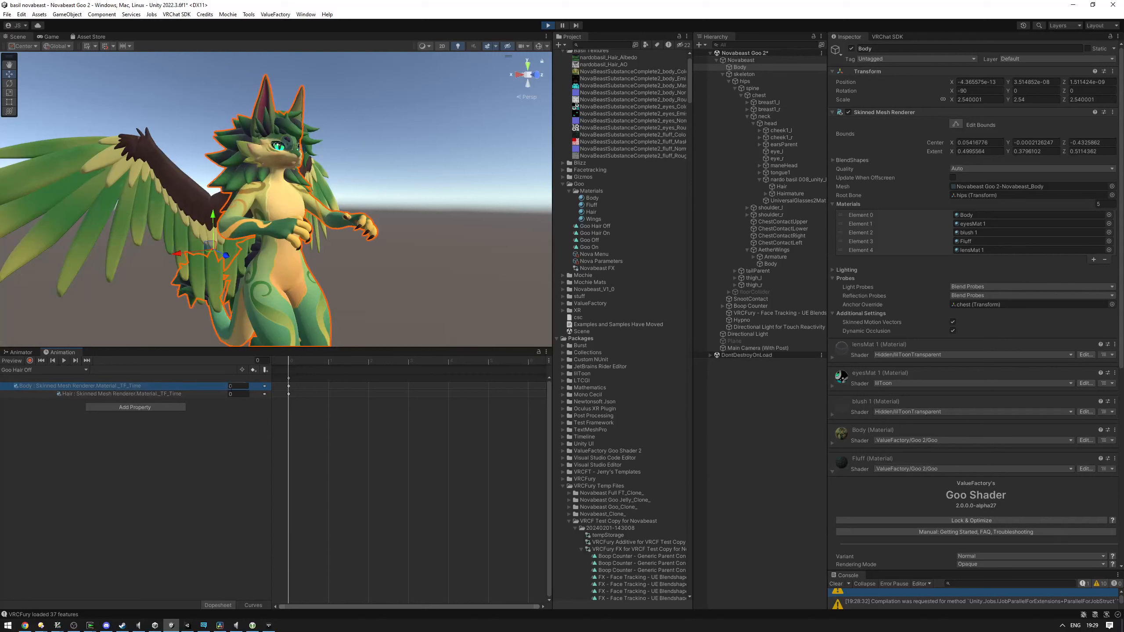
left_click(50, 374)
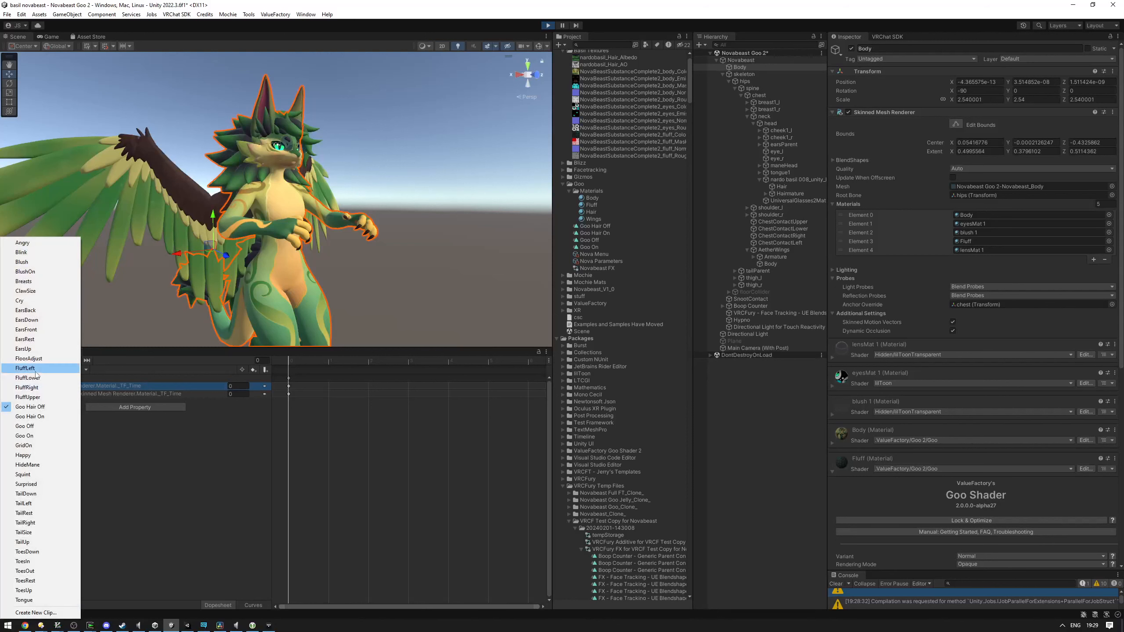
left_click(35, 404)
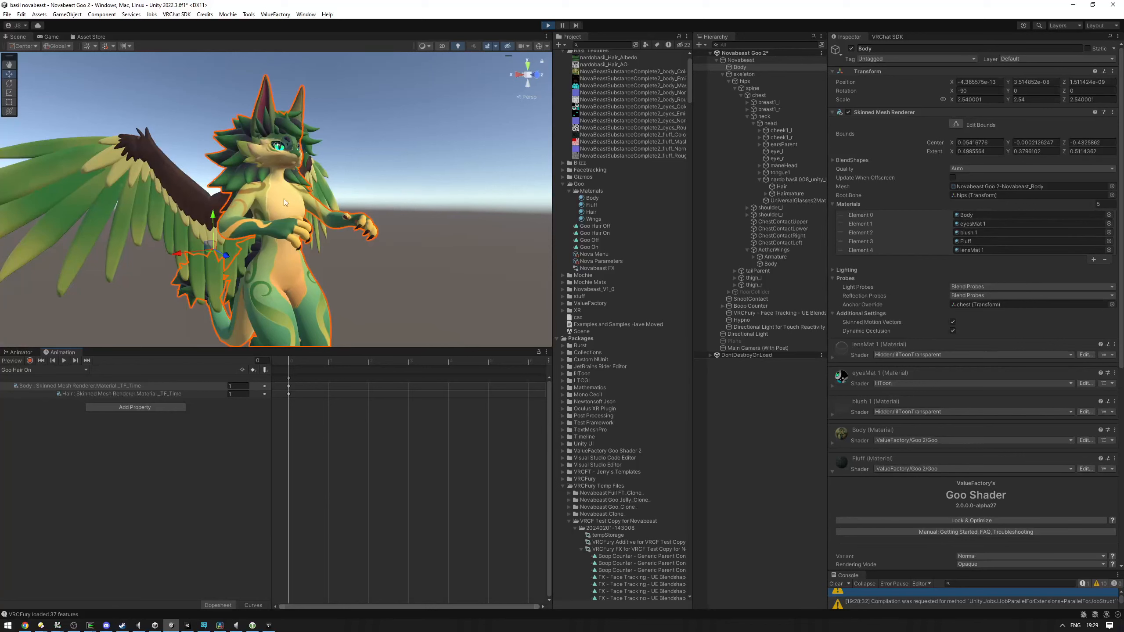
Mark the Fluff material's transformation Animation Slider as animated with a renamed property
scroll(283, 199, "up", 10)
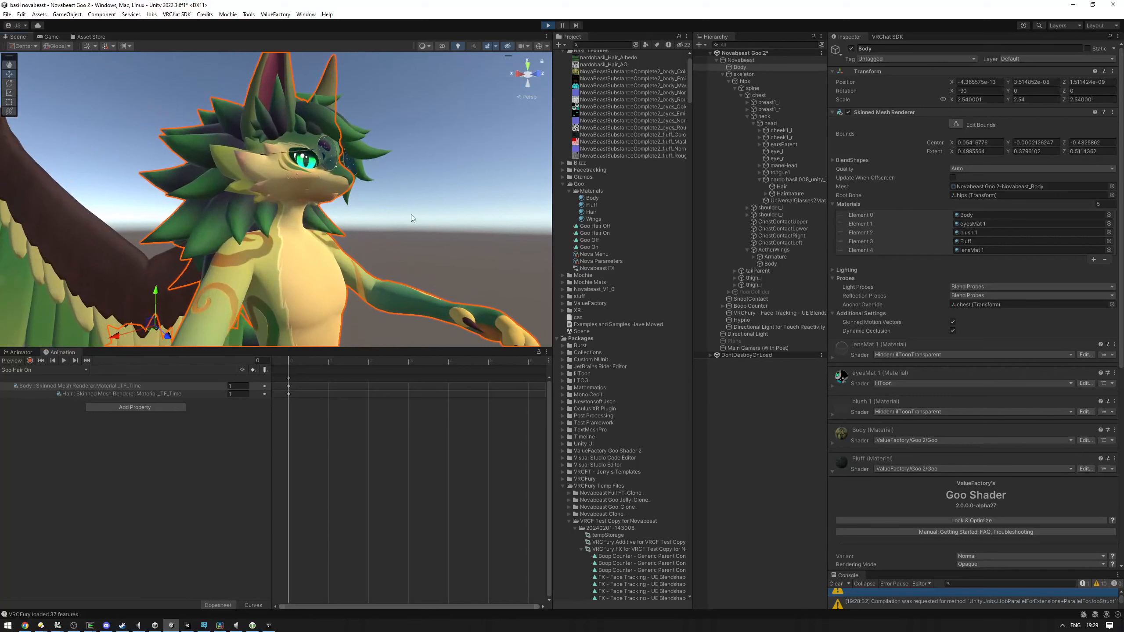
left_click(993, 241)
left_click(588, 204)
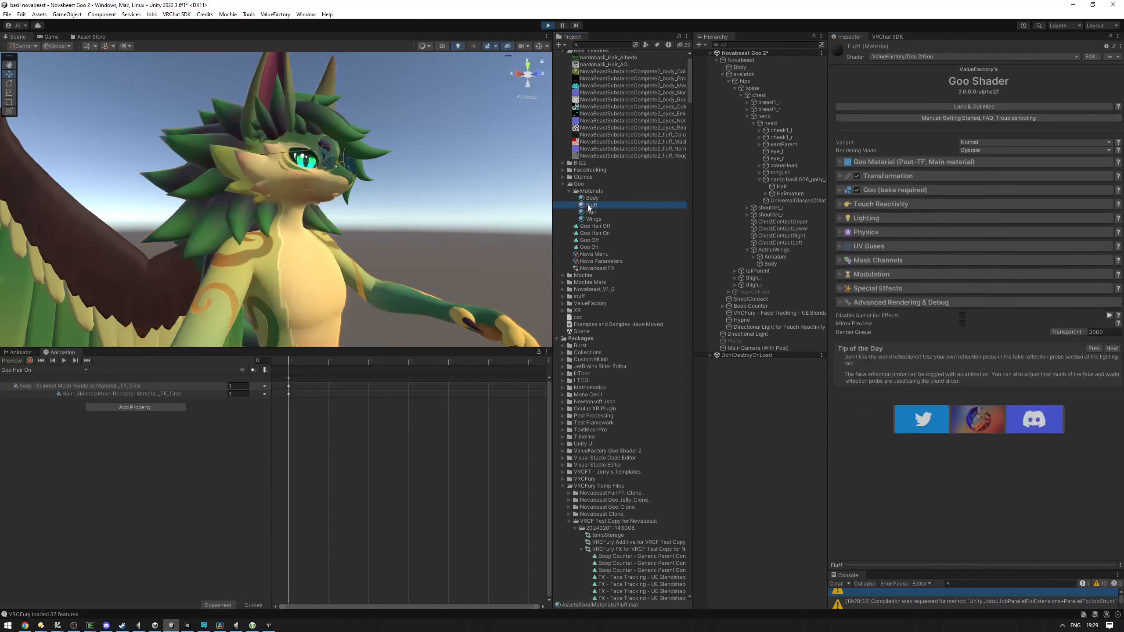
left_click(885, 175)
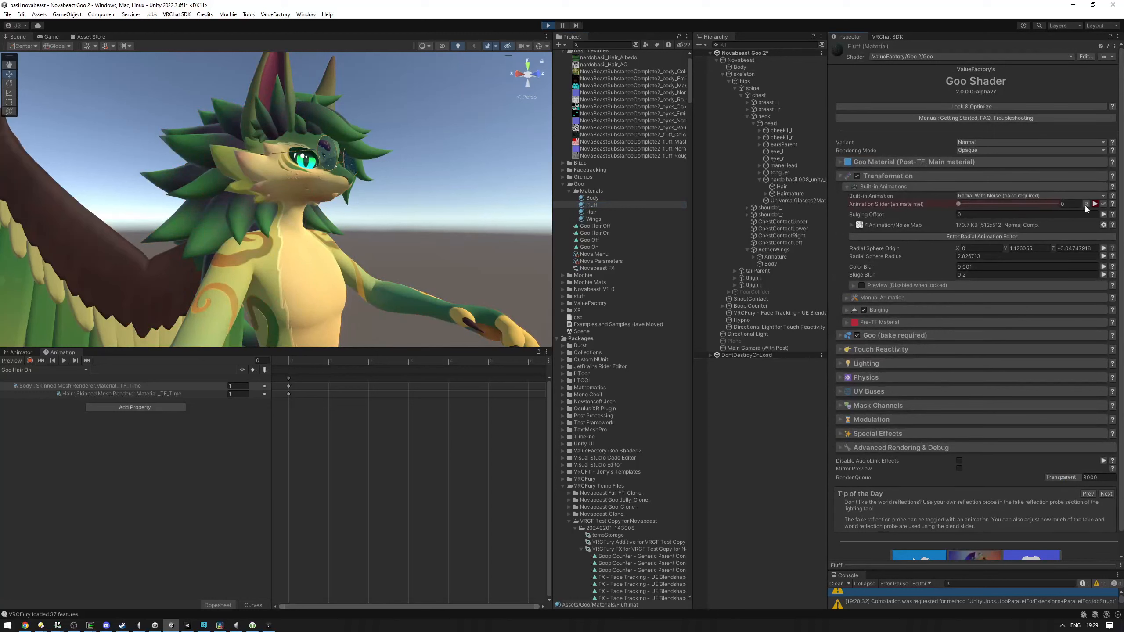
left_click(1085, 204)
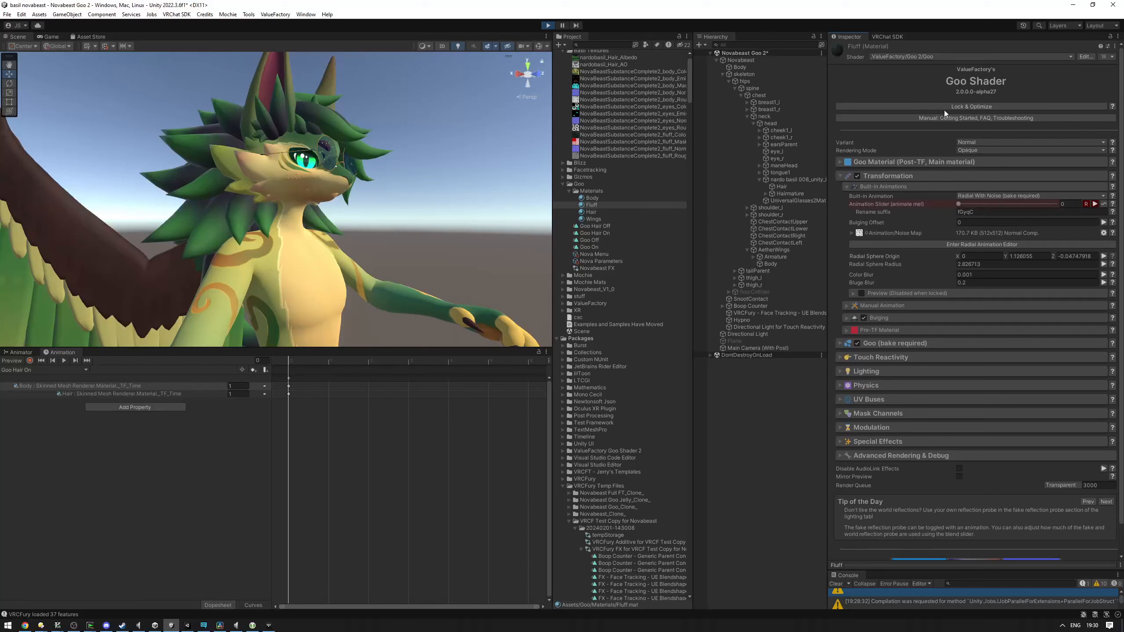
Switch the Goo Hair parameter on and off, and lock and optimize the Fluff material
left_click(17, 352)
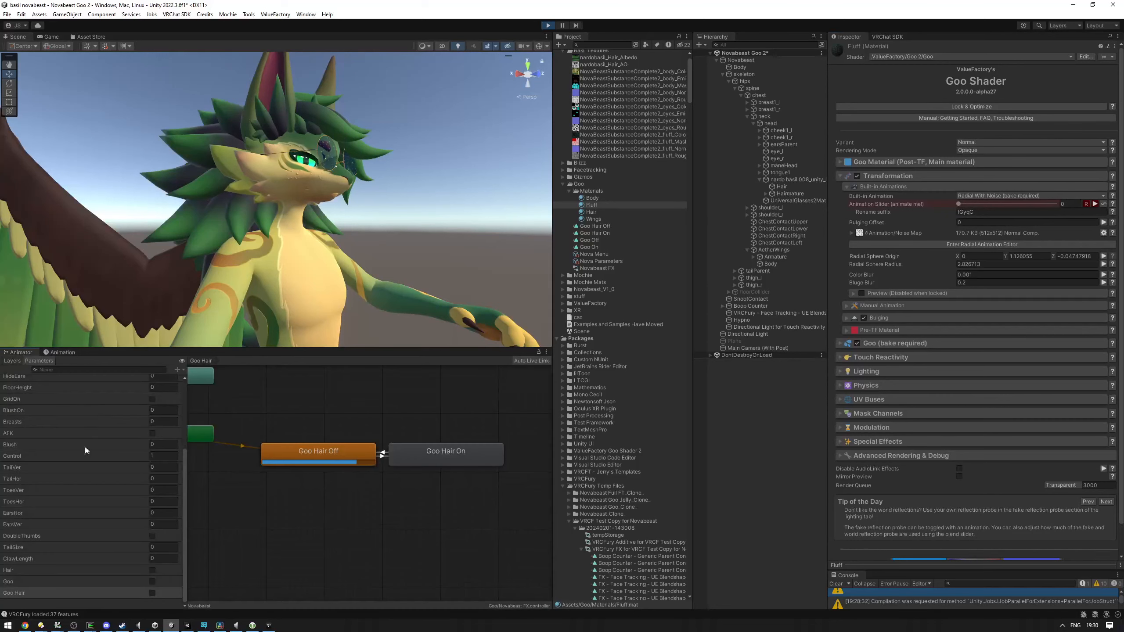
left_click(152, 593)
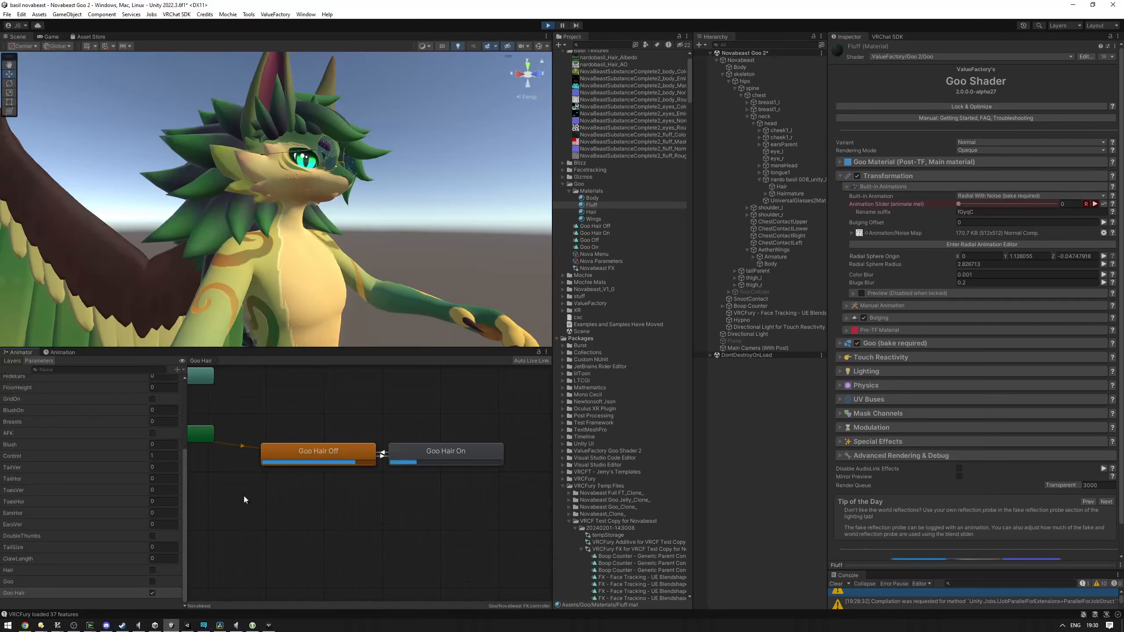
left_click(152, 592)
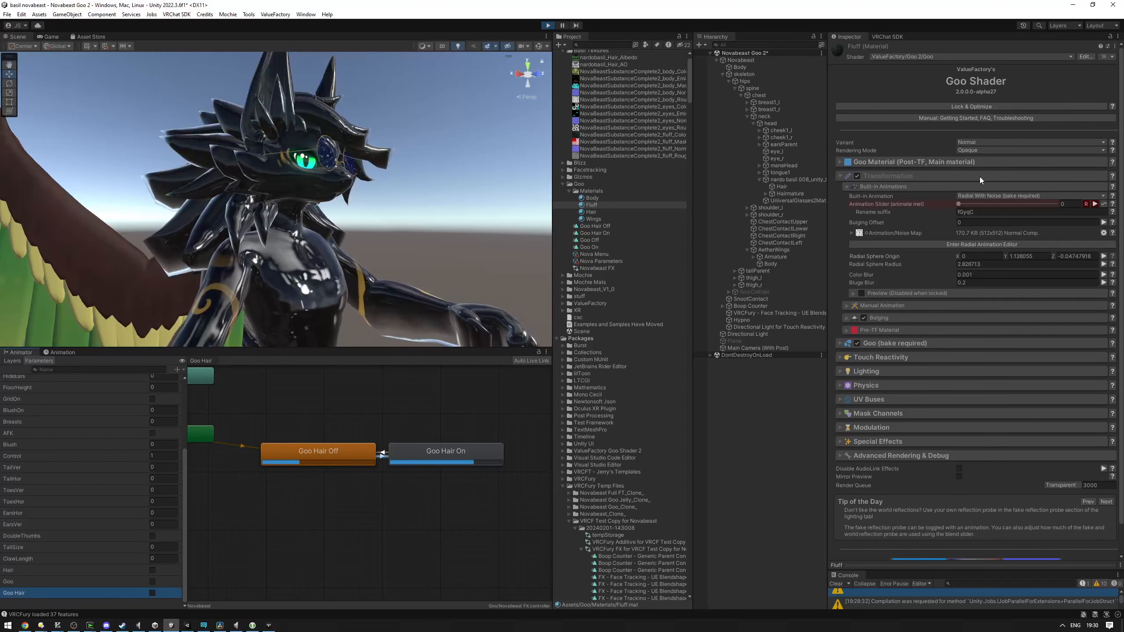
left_click(943, 106)
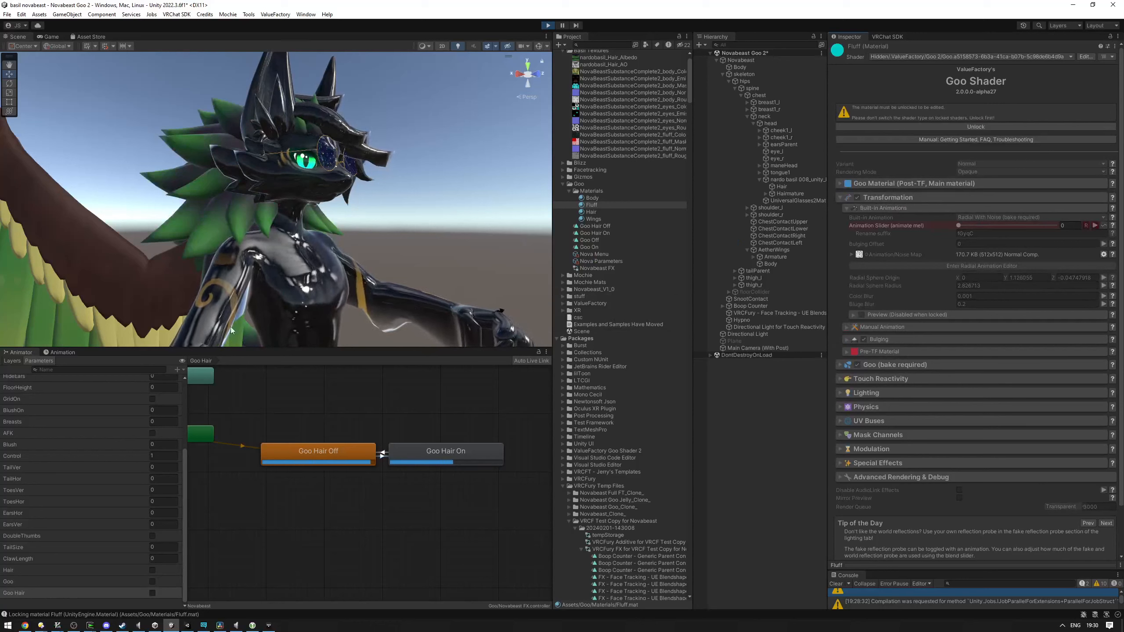
Switch the Goo Hair parameter on and off, and examine how the avatar's fluff reacts with the Fluff material locked
left_click(18, 362)
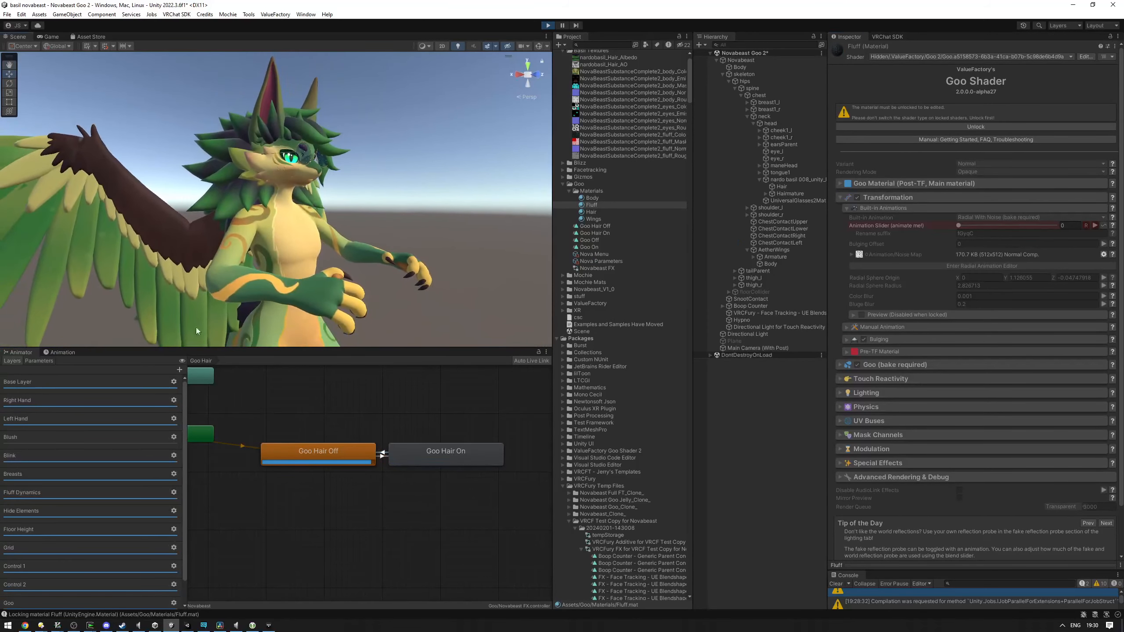
scroll(128, 591, "down", 3)
left_click(39, 360)
scroll(124, 509, "down", 5)
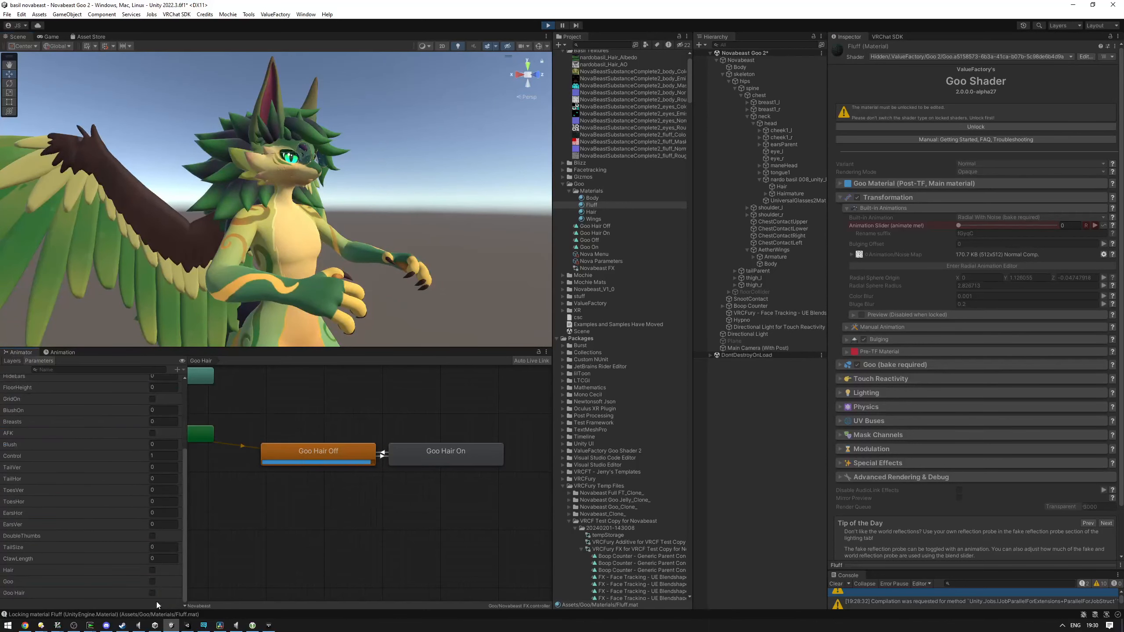
left_click(152, 593)
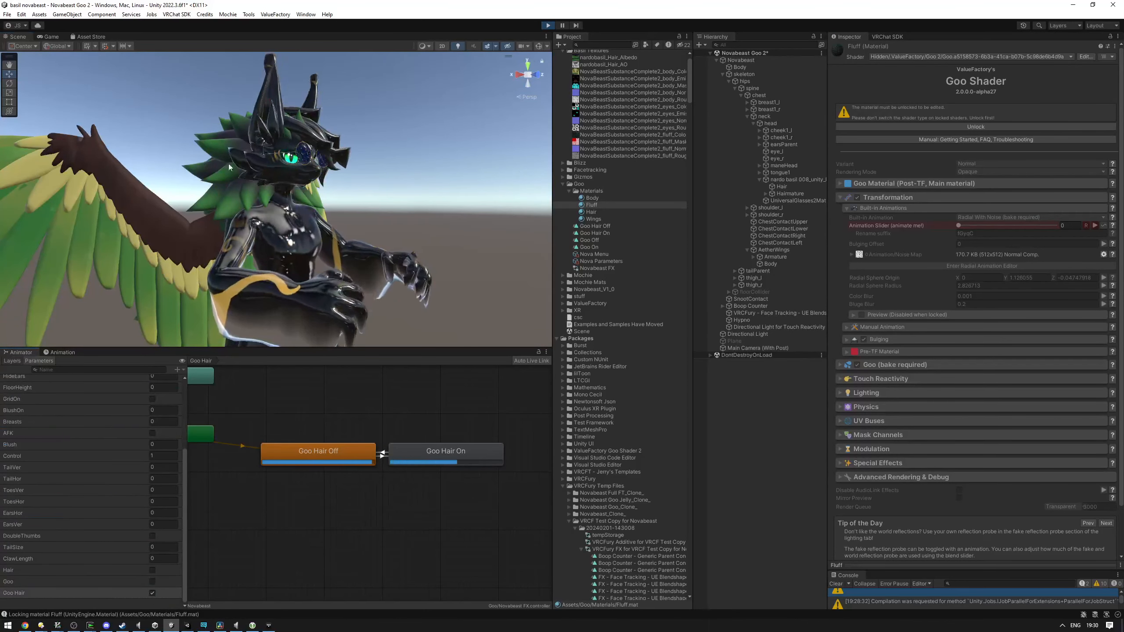
left_click(153, 594)
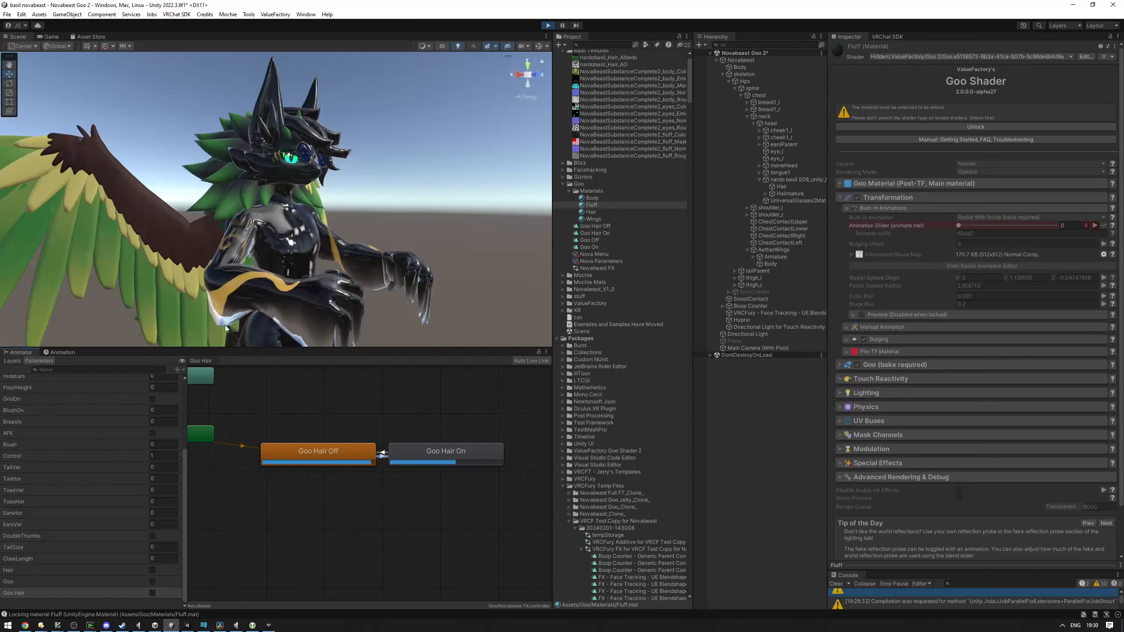
key("w")
right_click_drag(306, 241, 306, 237)
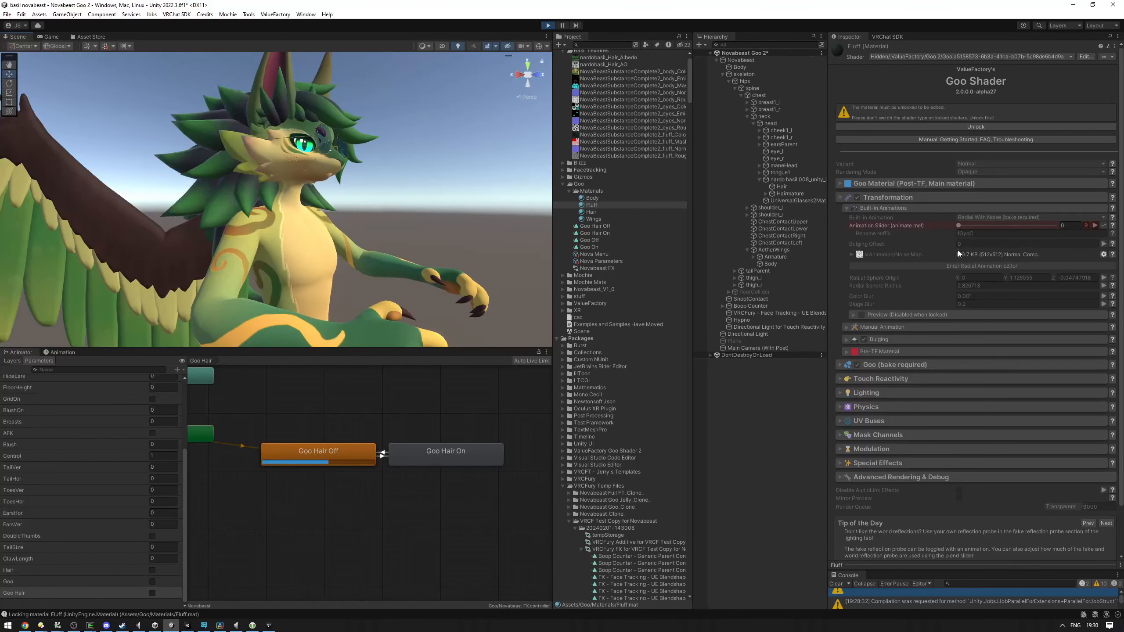
Record the Fluff material's renamed Animation Slider at 0 in the Goo Hair Off clip and remove the Body's generic _TF_Time property
left_click(743, 67)
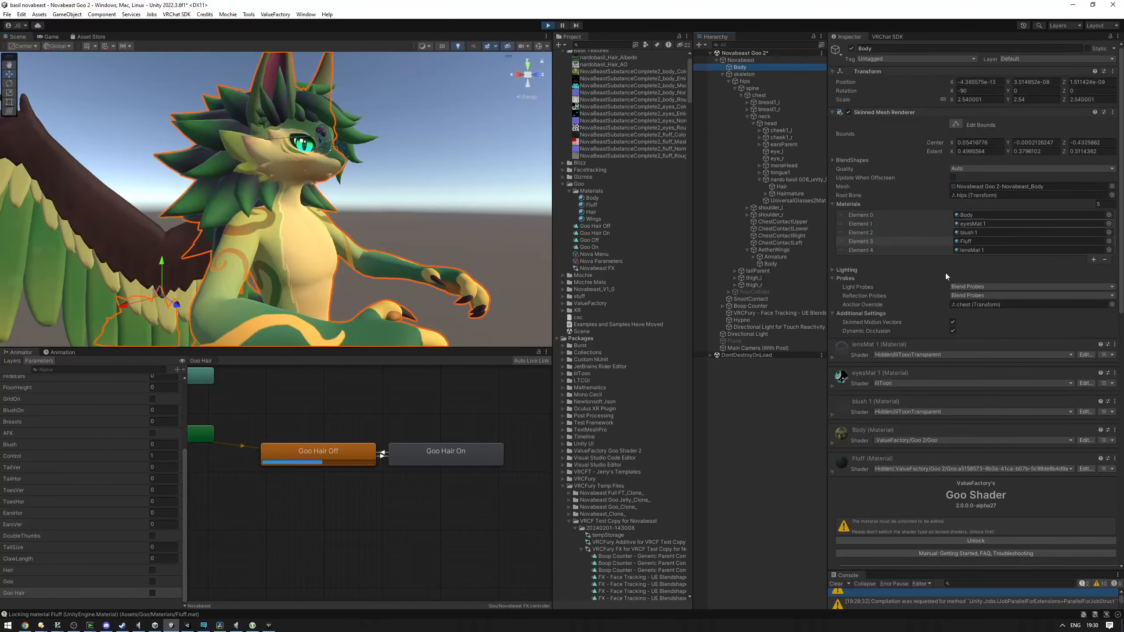
scroll(931, 346, "down", 7)
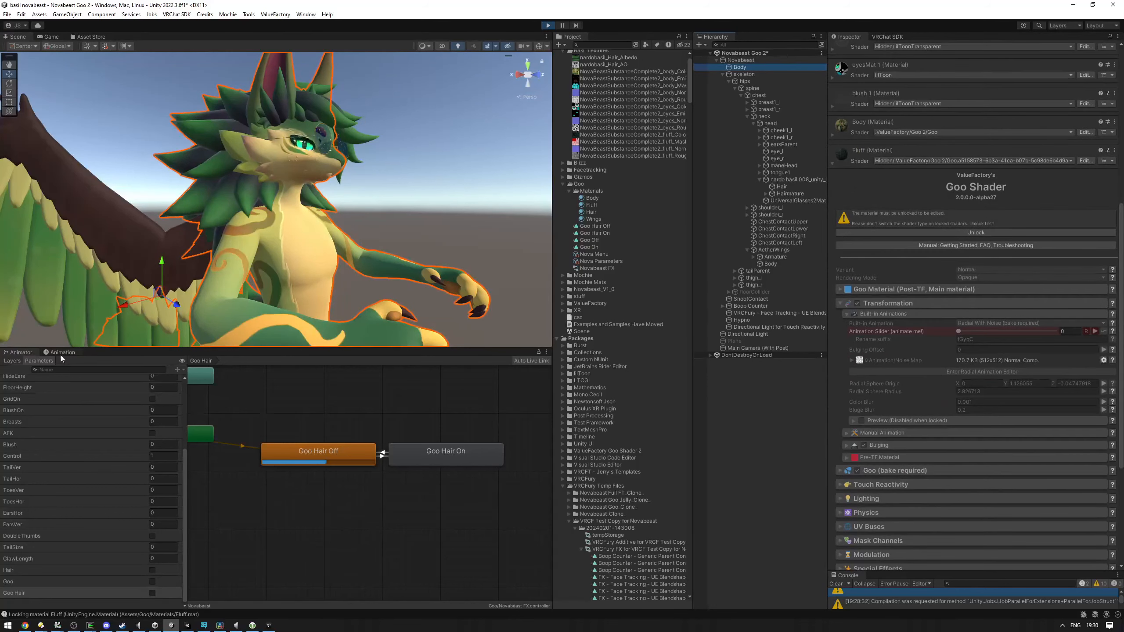
left_click(62, 352)
left_click(44, 370)
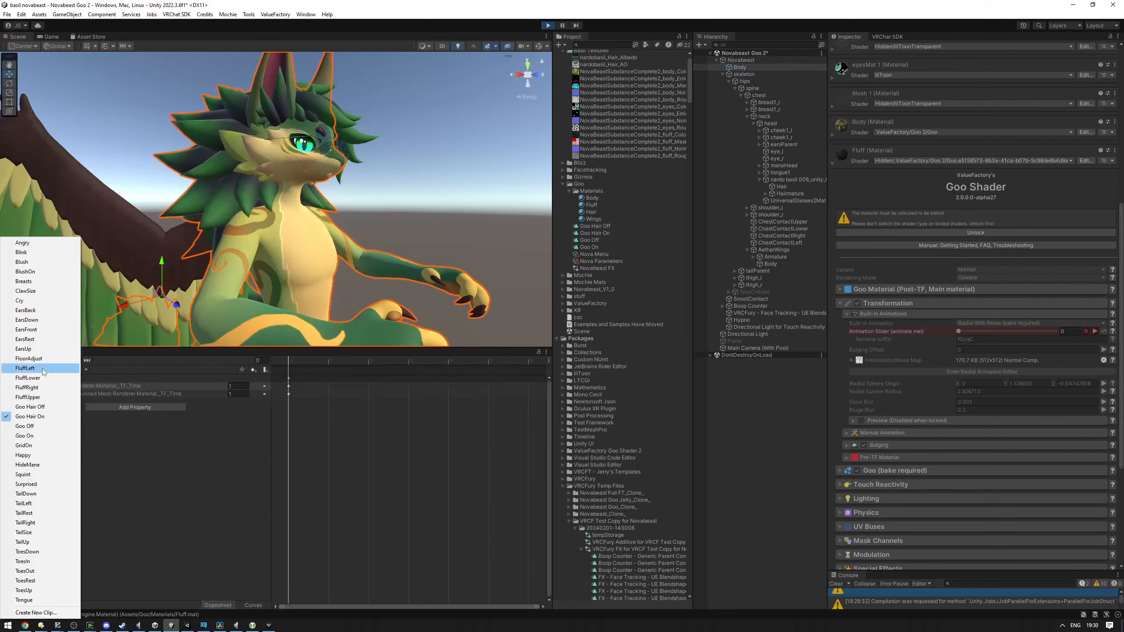
left_click(52, 401)
left_click(79, 387)
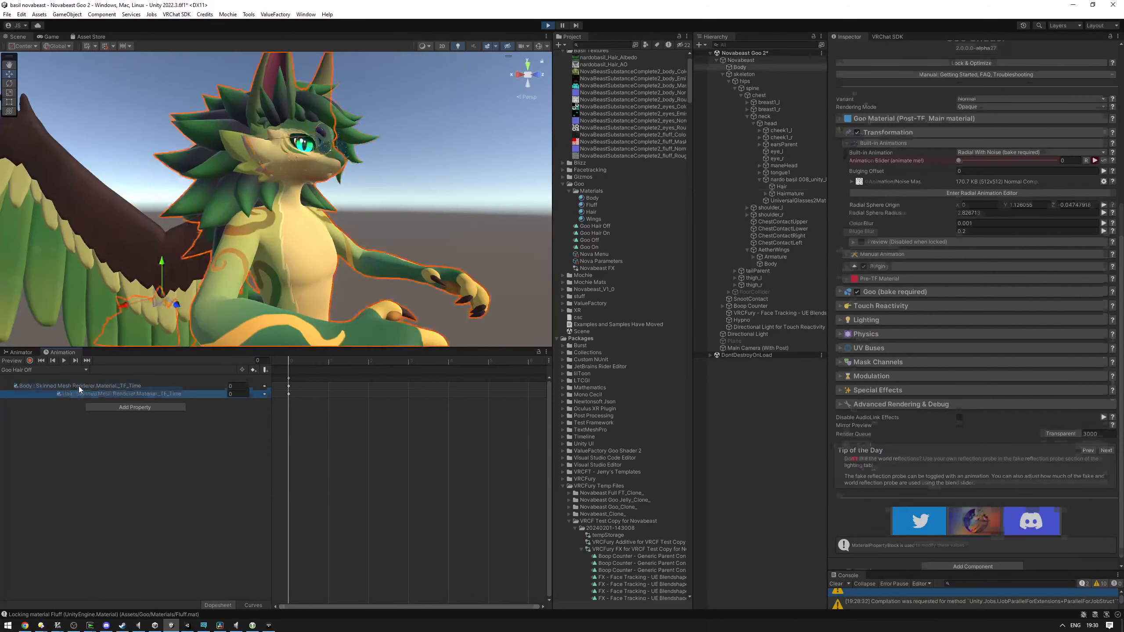
left_click(30, 361)
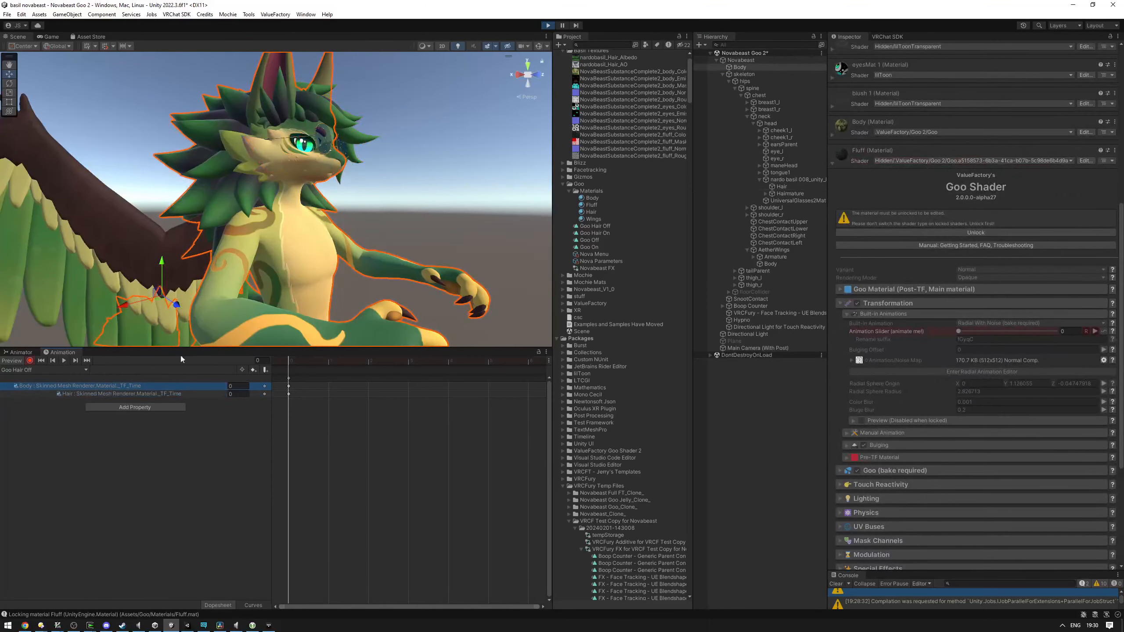
left_click_drag(963, 331, 1059, 332)
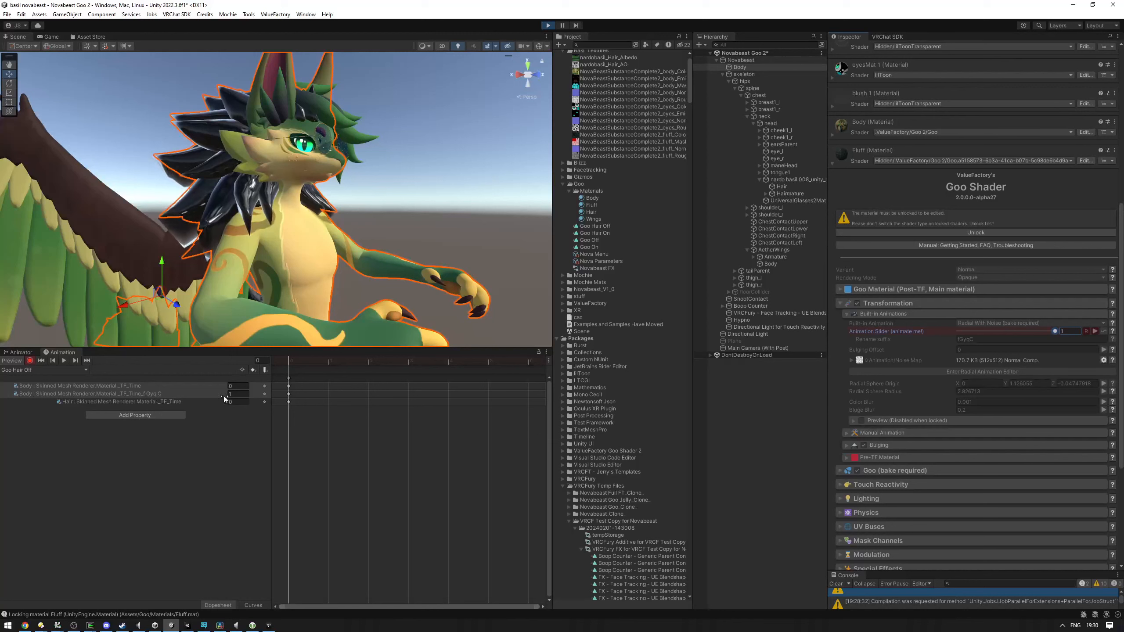
left_click(125, 387)
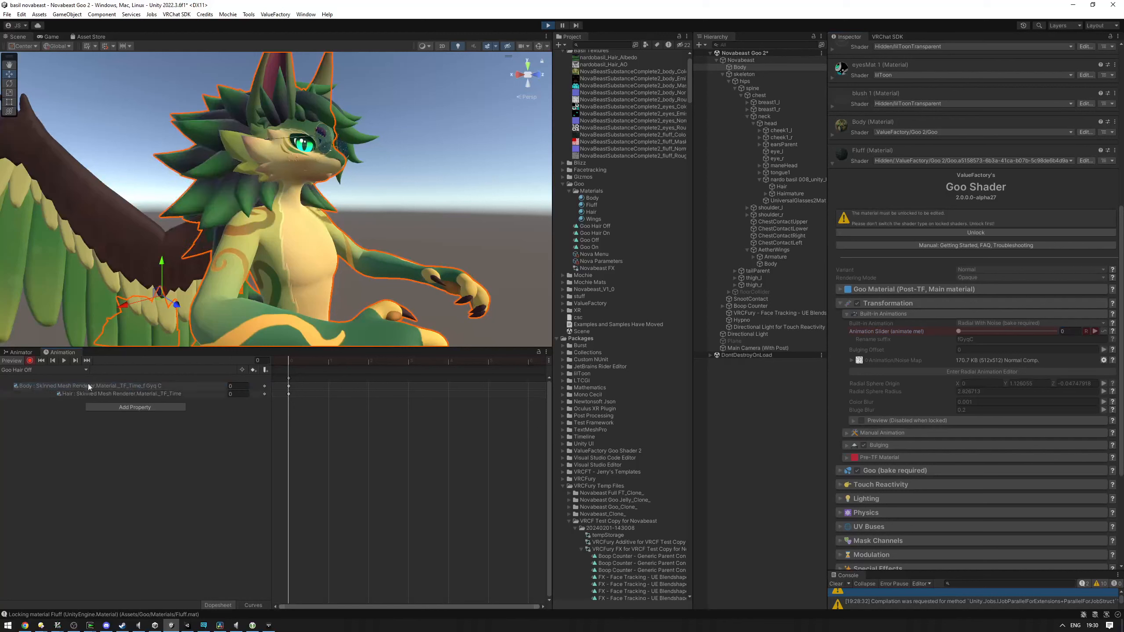
left_click(34, 371)
left_click(56, 398)
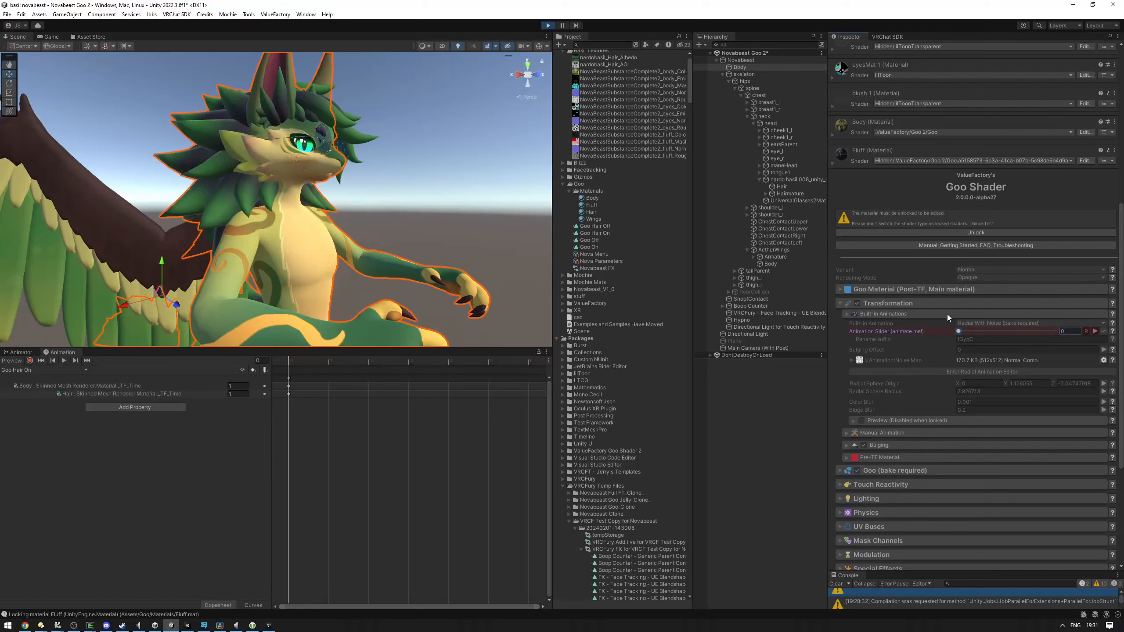
scroll(946, 314, "up", 1)
left_click(40, 371)
left_click(44, 419)
left_click(19, 354)
middle_click_drag(279, 421, 361, 438)
scroll(383, 453, "down", 3)
scroll(357, 458, "up", 4)
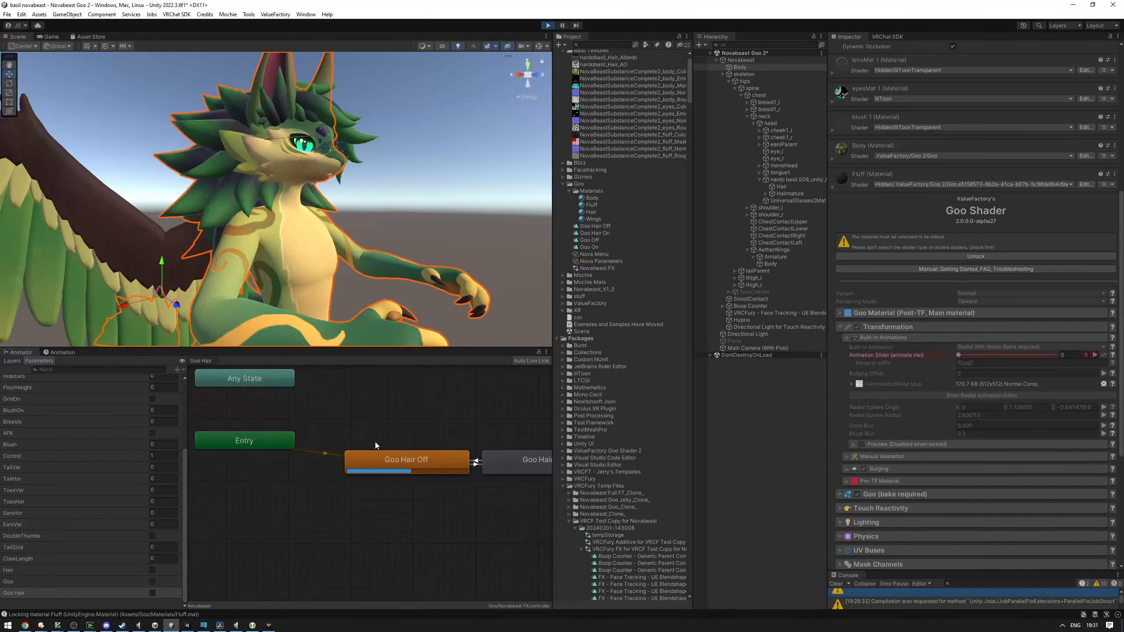
scroll(380, 442, "down", 2)
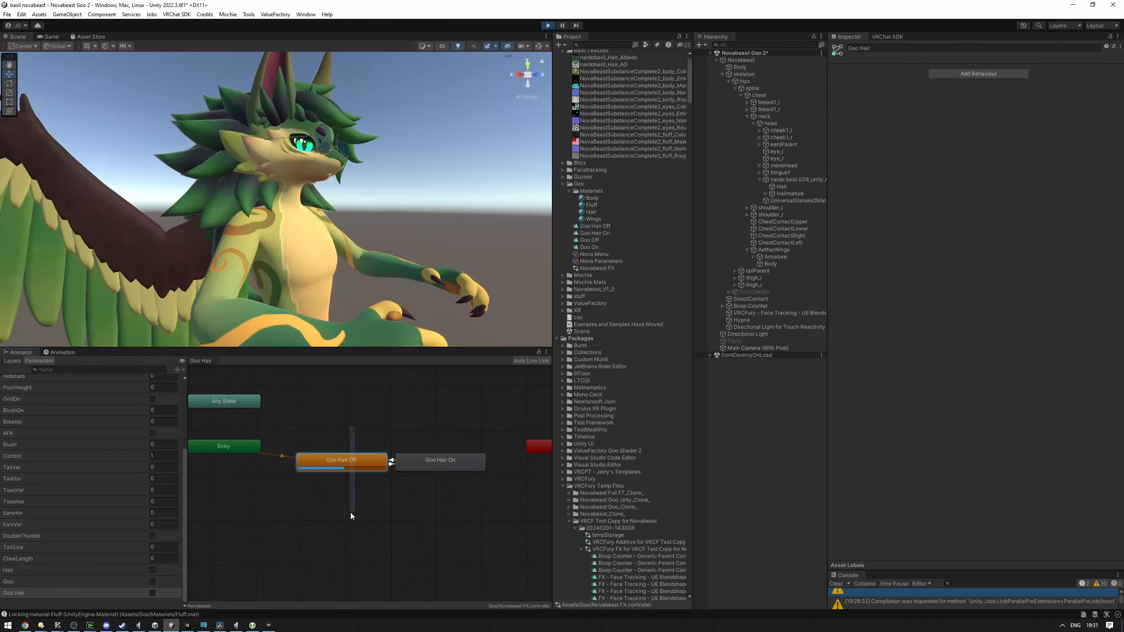
Restart play mode, record the Fluff material's renamed Animation Slider at 1 in the Goo Hair On clip, and delete the Body's generic _TF_Time property
left_click(548, 25)
left_click(547, 25)
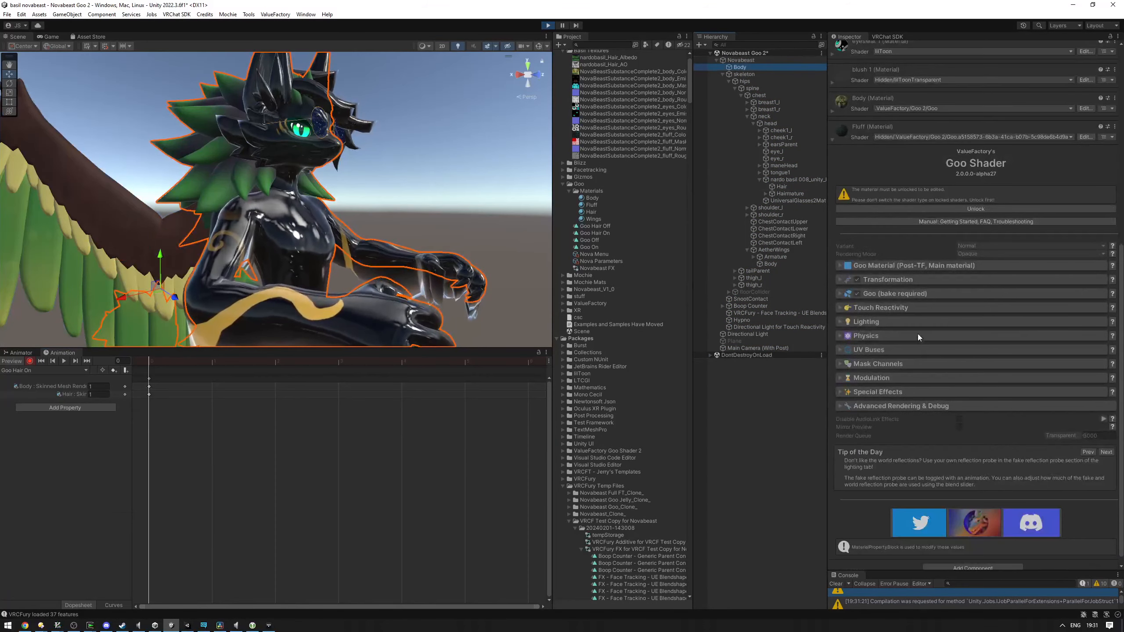
left_click(902, 283)
left_click(911, 290)
left_click_drag(958, 307, 1093, 313)
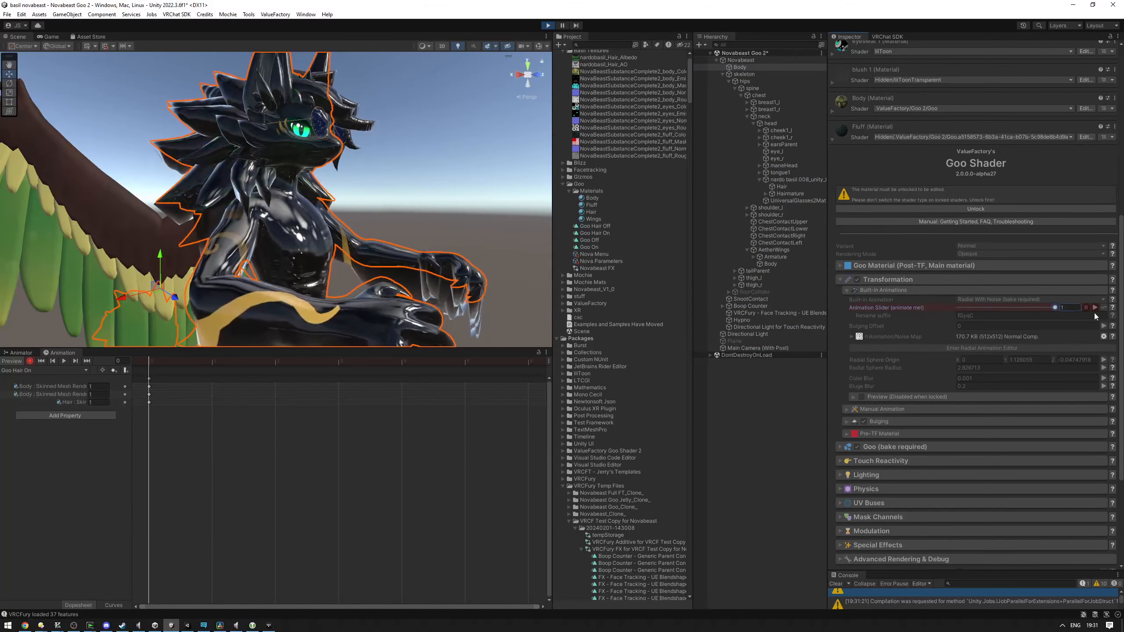
left_click_drag(131, 386, 285, 387)
left_click(144, 387)
key("Delete")
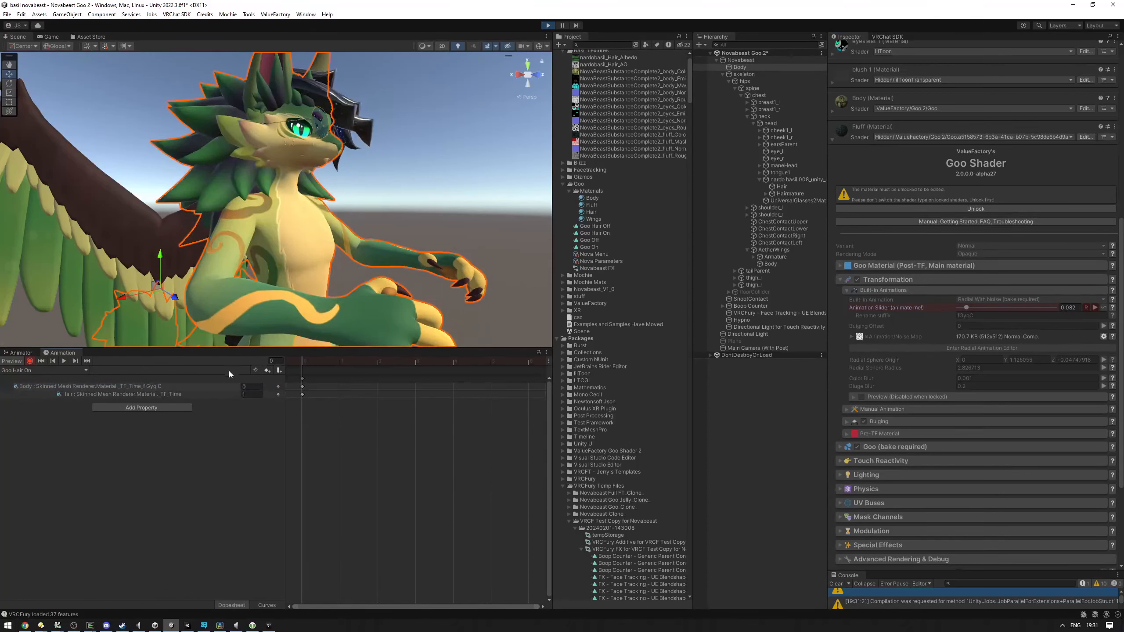
Set the Body's renamed _TF_Time property to 1 in the Goo Hair On clip
middle_click_drag(334, 267, 327, 266)
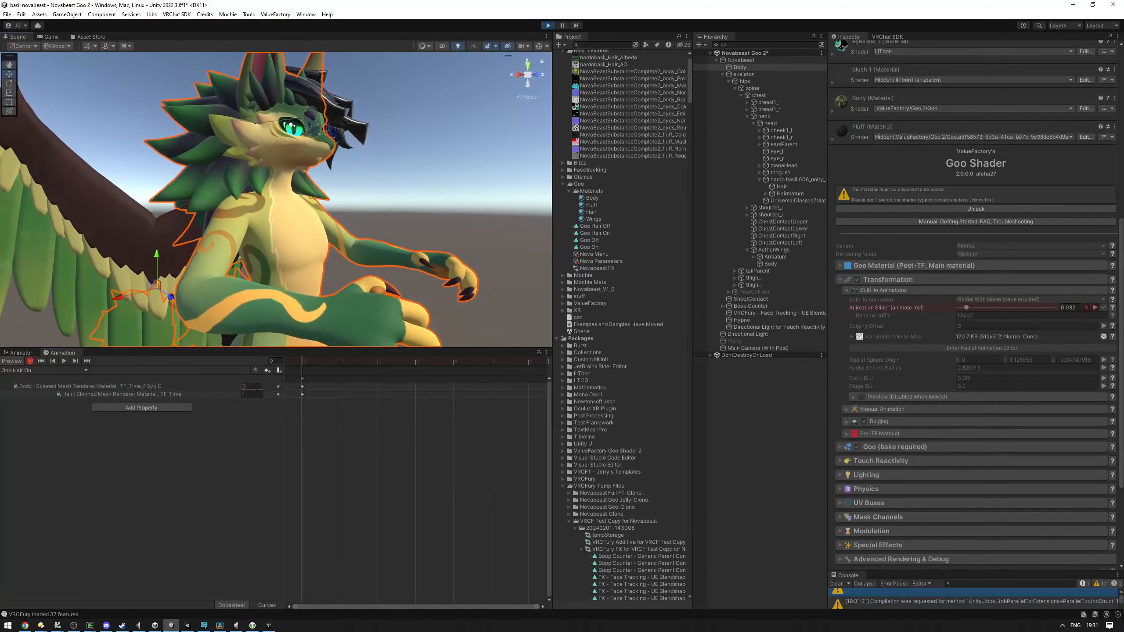
left_click(251, 386)
type("1")
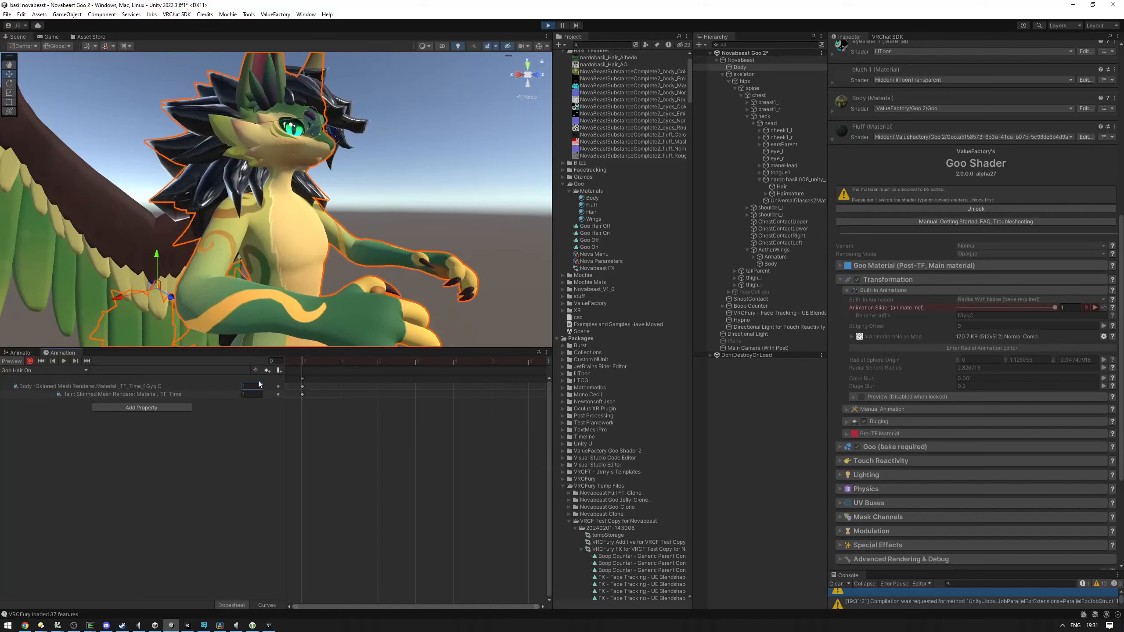
Compare the property values in the Goo Hair Off and Goo Hair On clips by switching between them
left_click(53, 370)
left_click(56, 406)
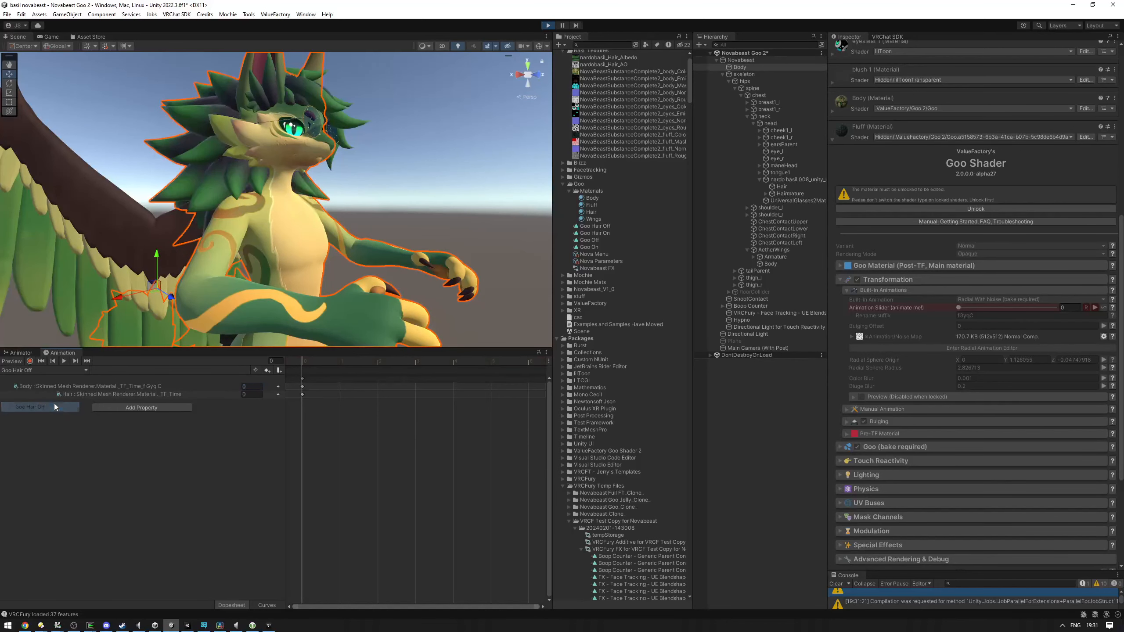
left_click(44, 370)
left_click(42, 407)
left_click(44, 370)
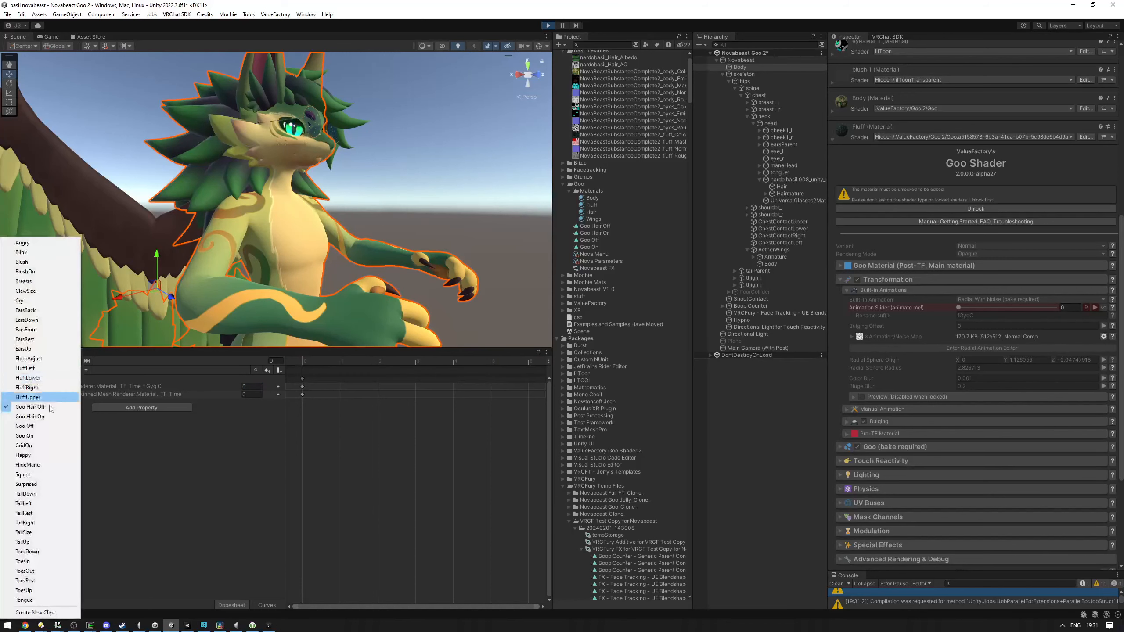
left_click(26, 417)
left_click(56, 371)
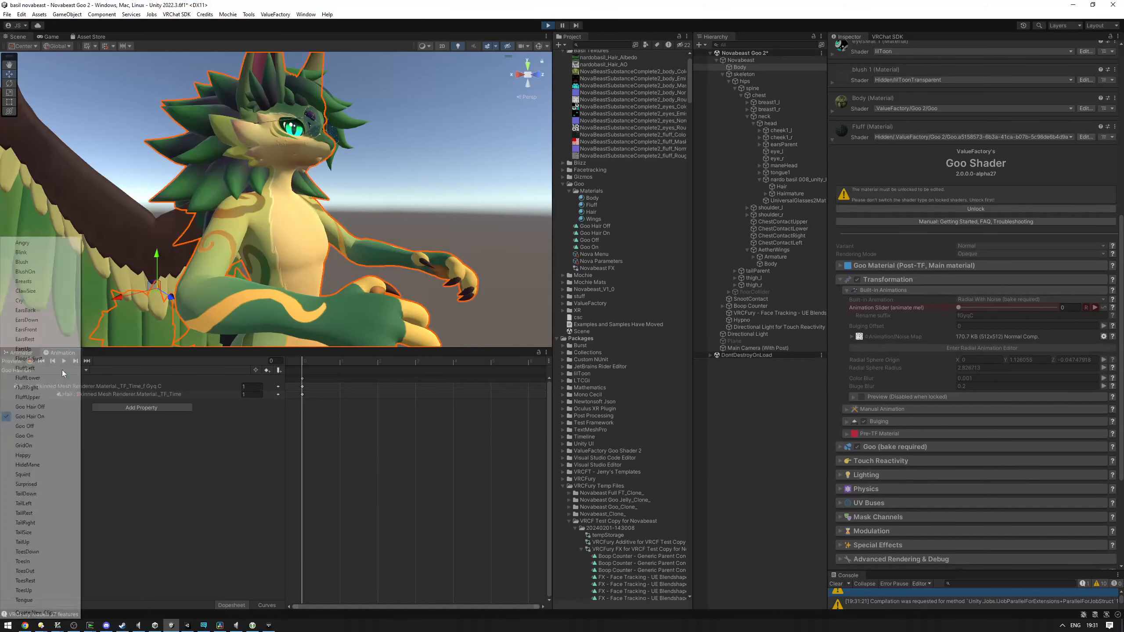
left_click(56, 406)
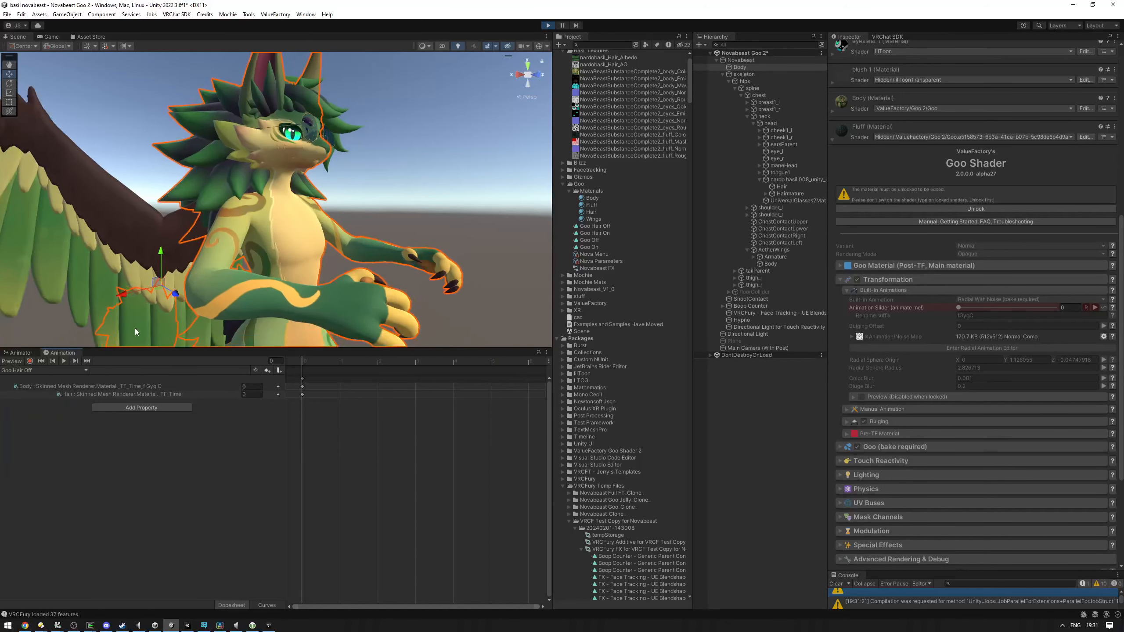
Restart play mode and switch the Goo Hair parameter on to examine the transformation of the hair and fluff
left_click(546, 25)
middle_click_drag(333, 153, 369, 288)
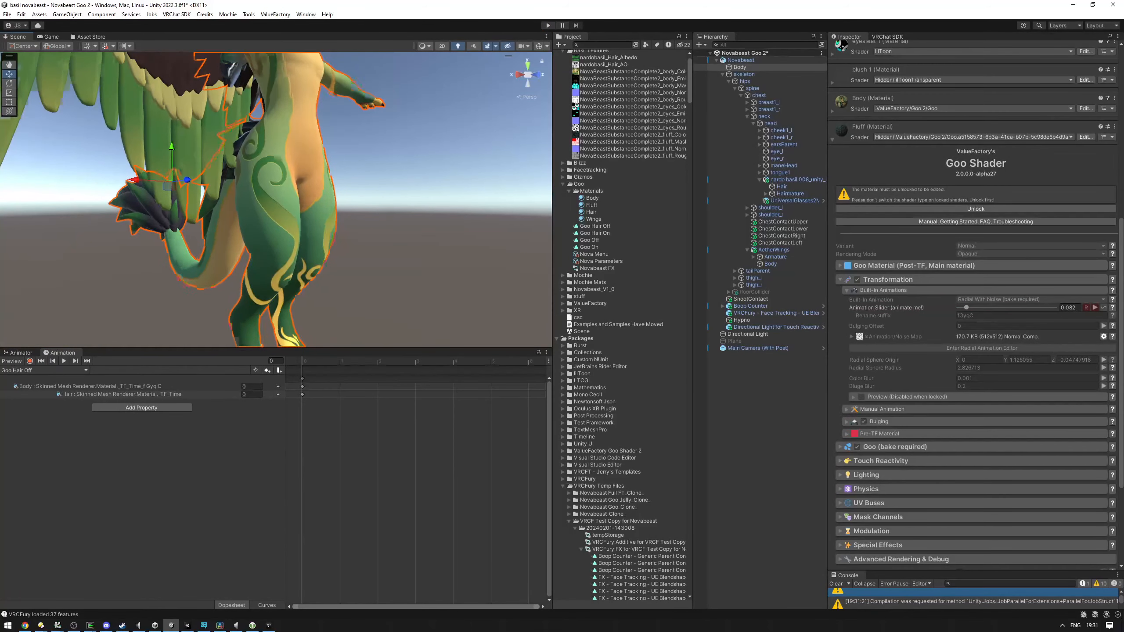
scroll(520, 57, "down", 2)
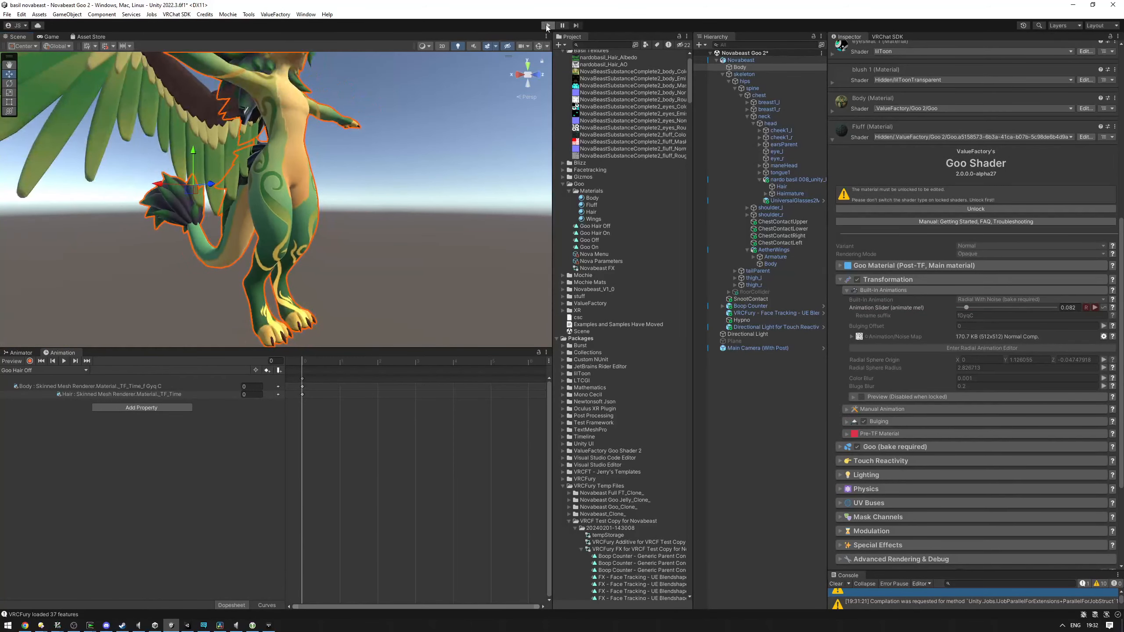
left_click(547, 25)
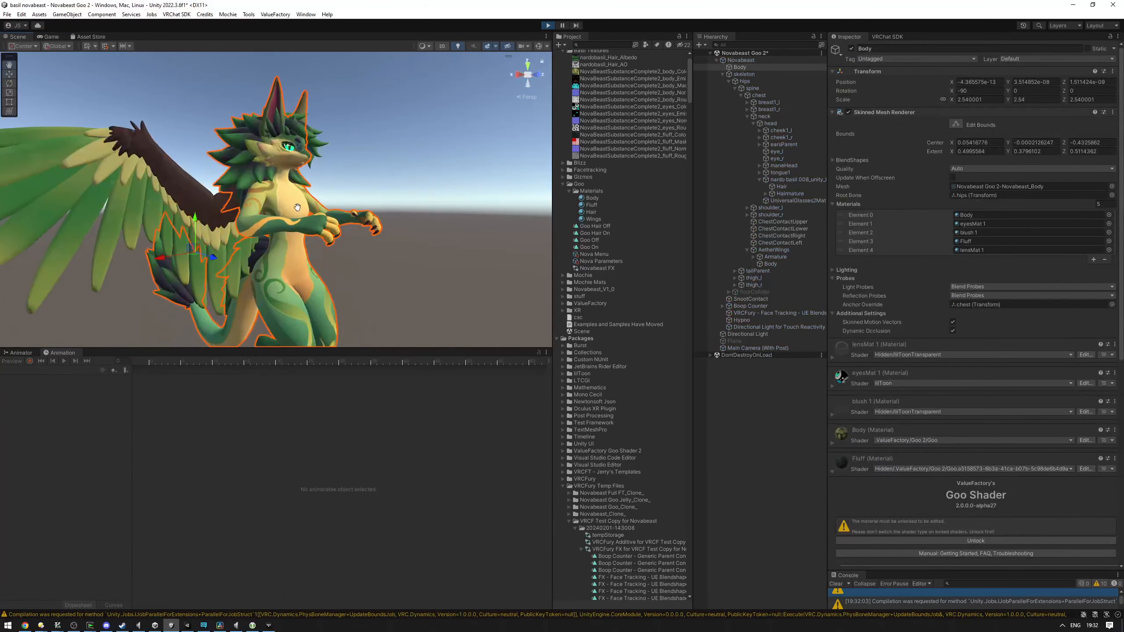
left_click(32, 354)
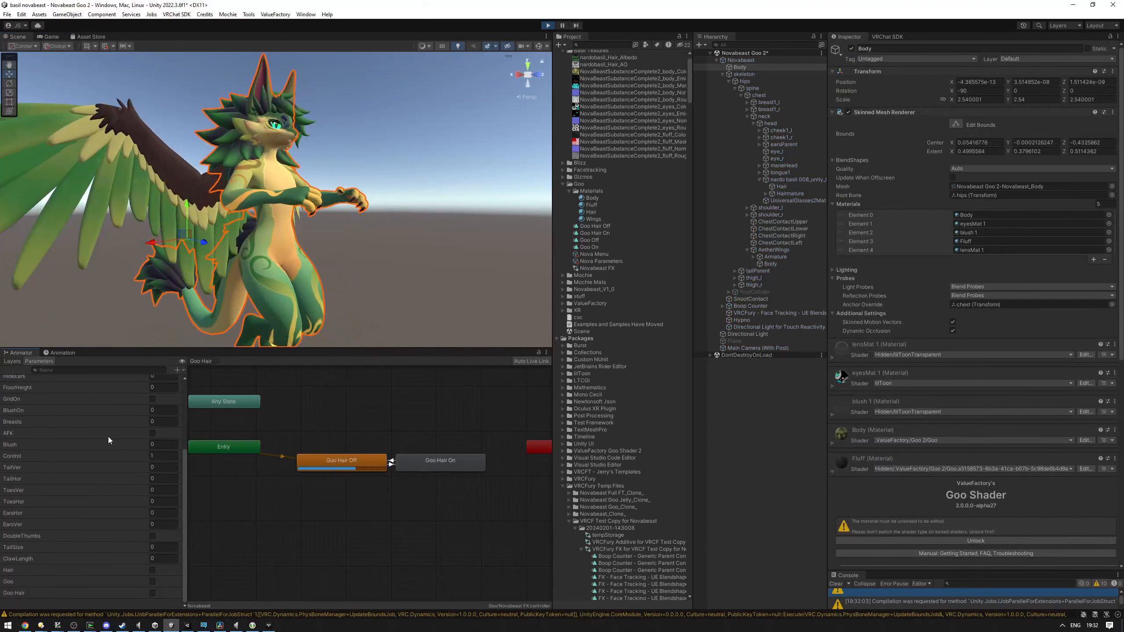
left_click(152, 594)
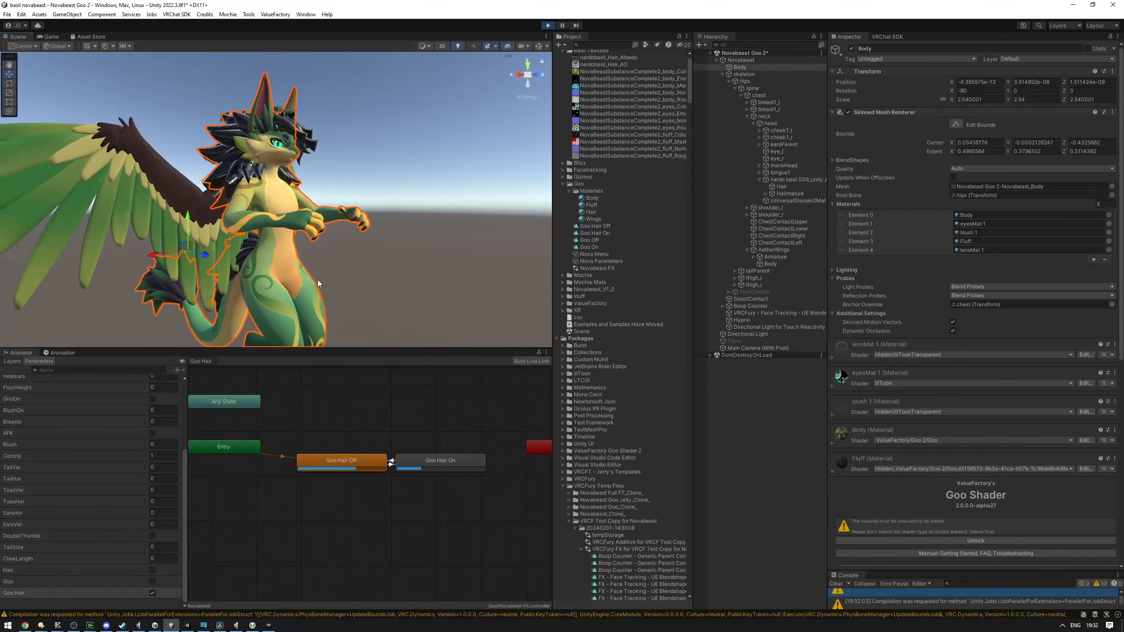
right_click_drag(303, 264, 378, 273)
key("w")
key("s")
Switch the Goo parameter on and the Goo Hair parameter off, and examine the fluff on the transformed avatar
left_click(152, 581)
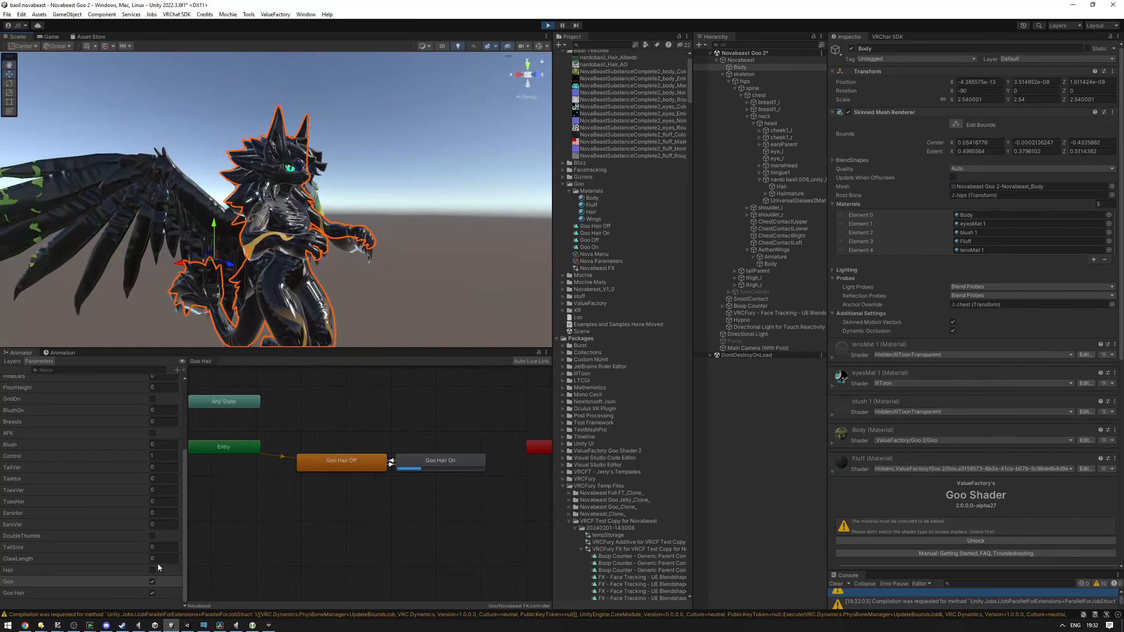
left_click(152, 592)
right_click_drag(356, 309, 344, 312)
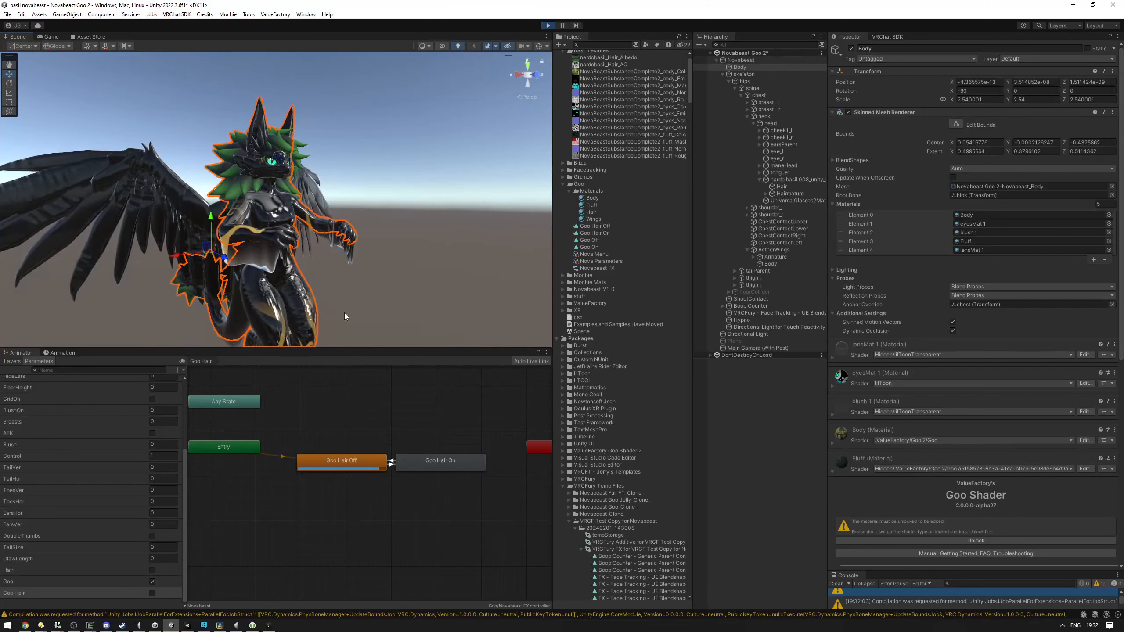
Test the Goo parameter with the Fluff material unlocked and again with it locked and optimized, comparing how the fluff reacts
left_click(617, 206)
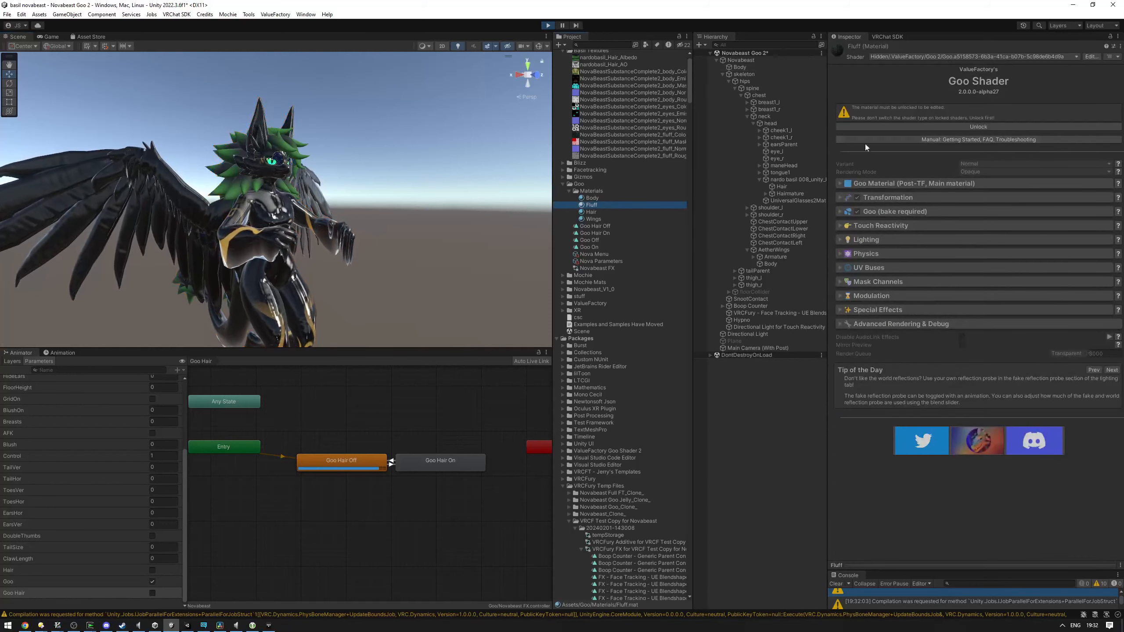
left_click(910, 126)
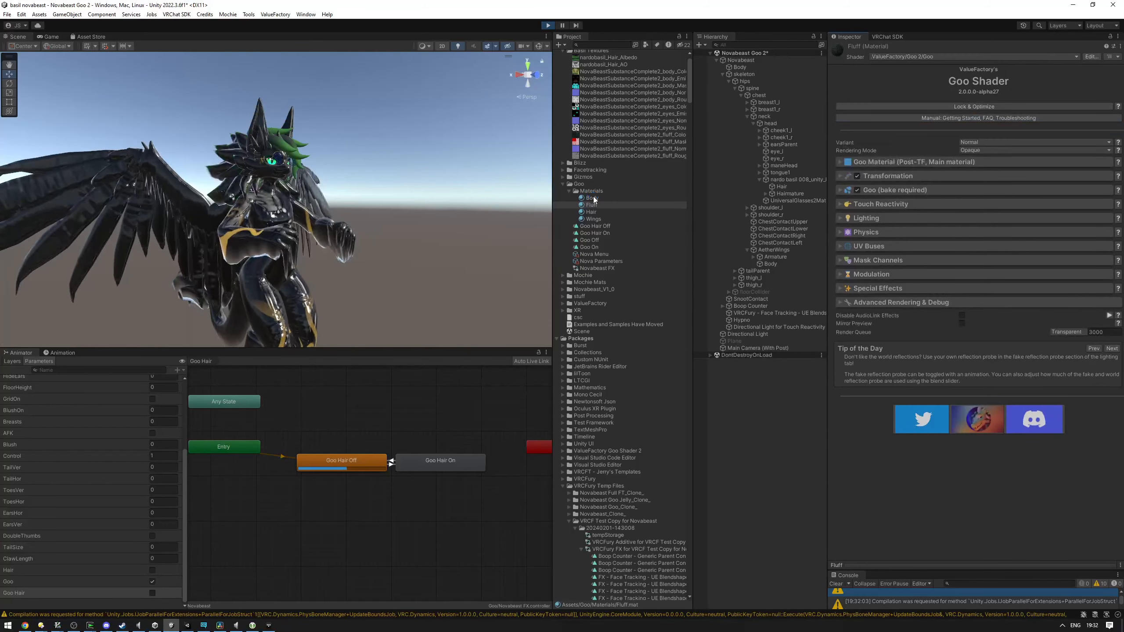
left_click(153, 582)
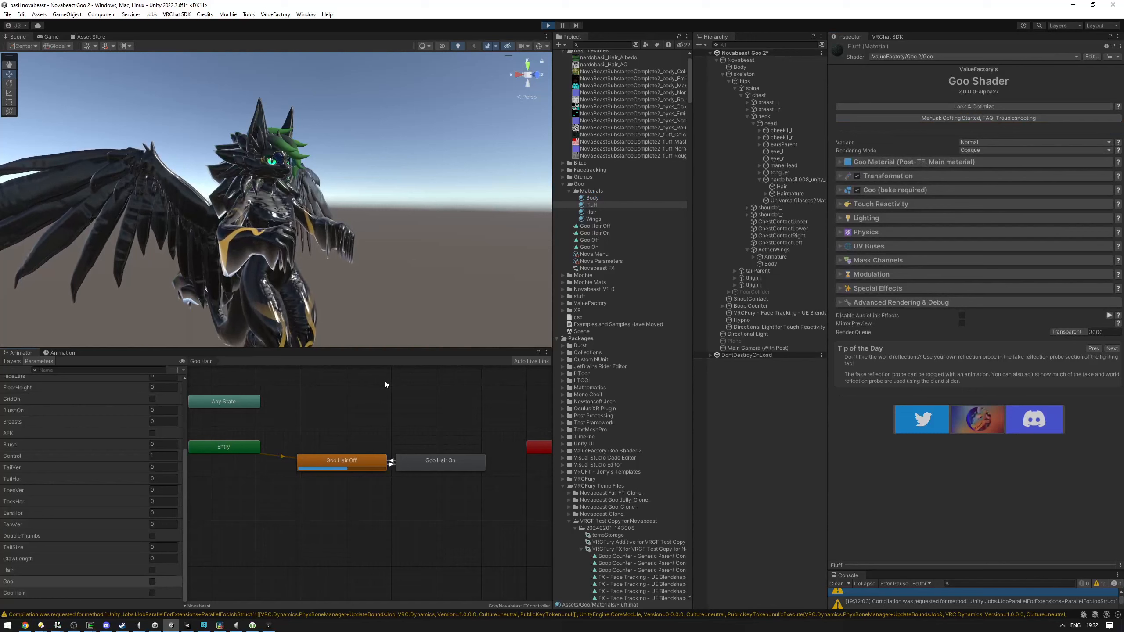
left_click_drag(381, 316, 408, 312, "alt")
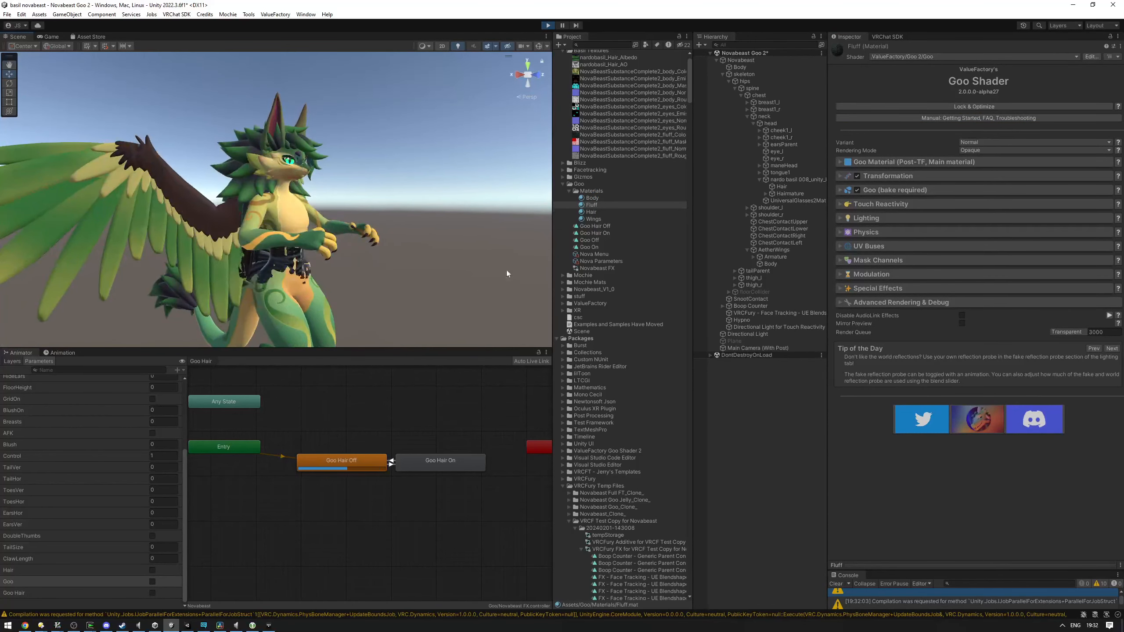
left_click(931, 107)
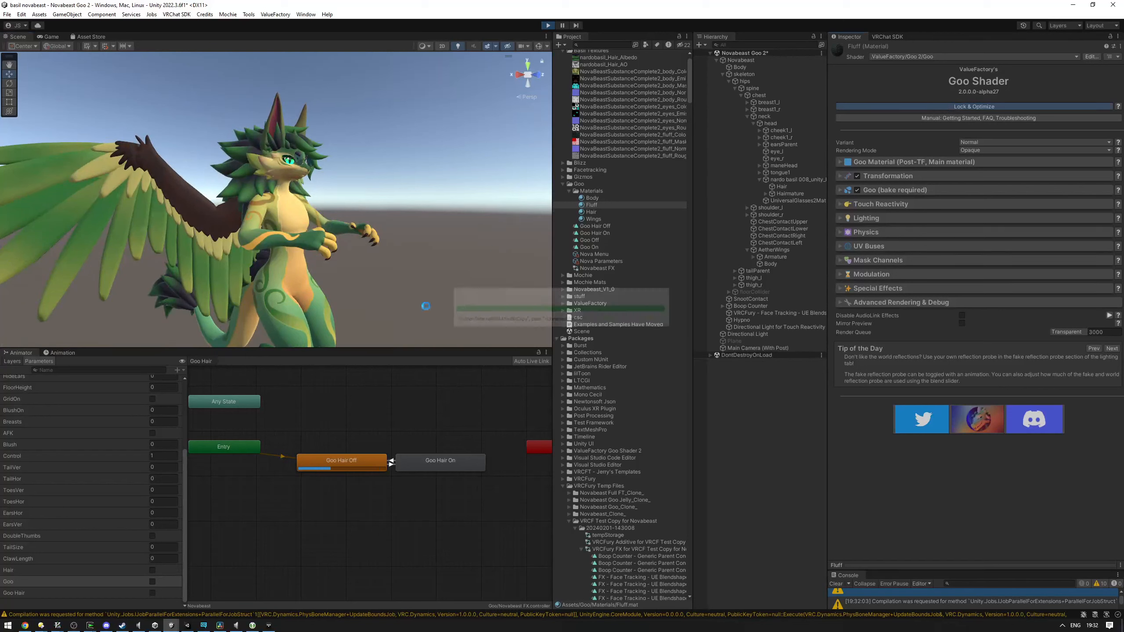
left_click(153, 583)
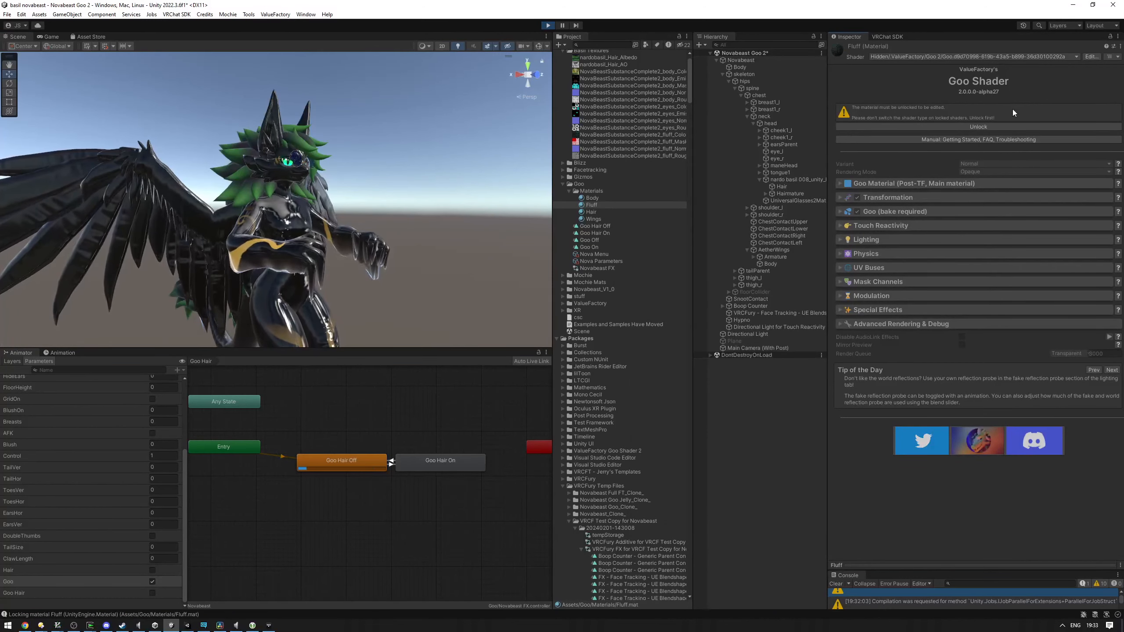
Open the Goo Shader documentation and look through the Troubleshooting section for topics on animations affecting multiple materials
left_click(948, 140)
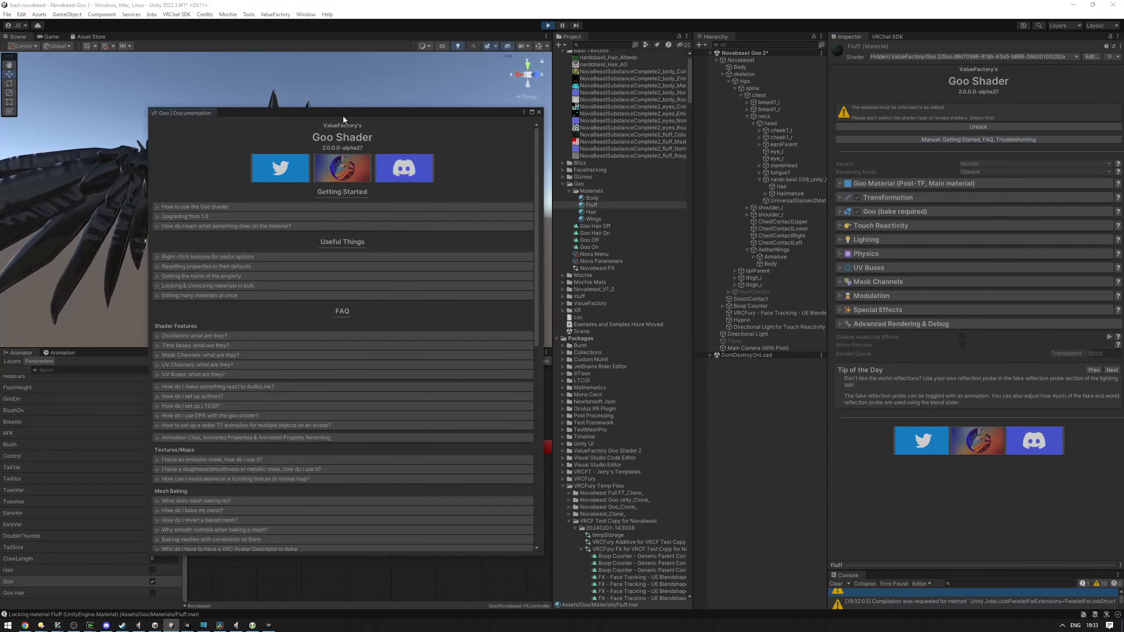
left_click_drag(342, 116, 804, 118)
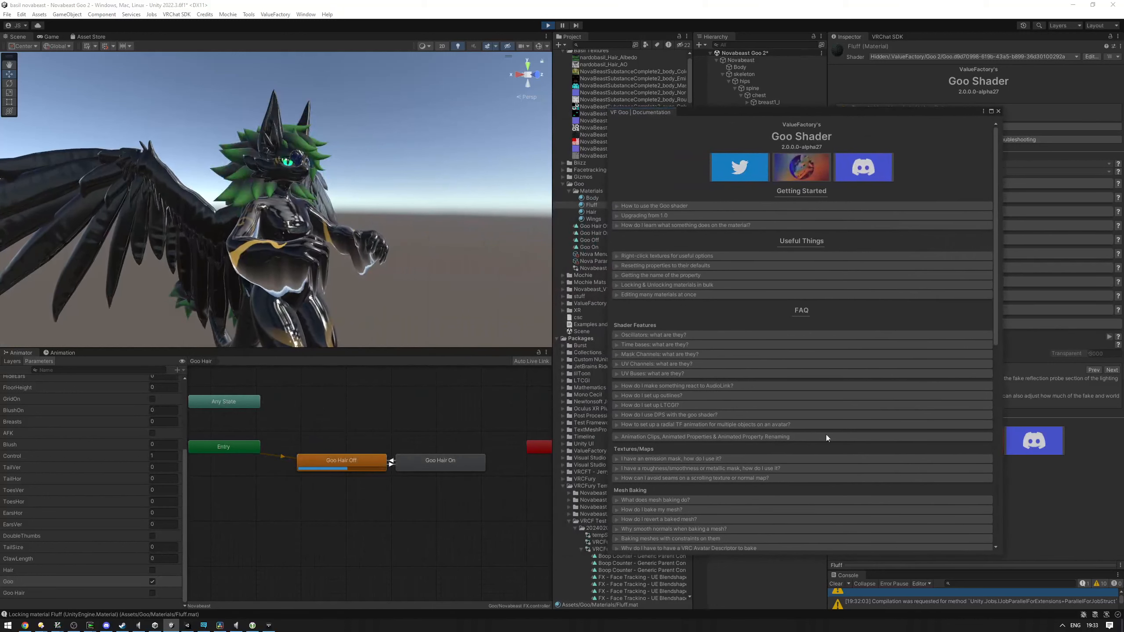
scroll(619, 451, "down", 10)
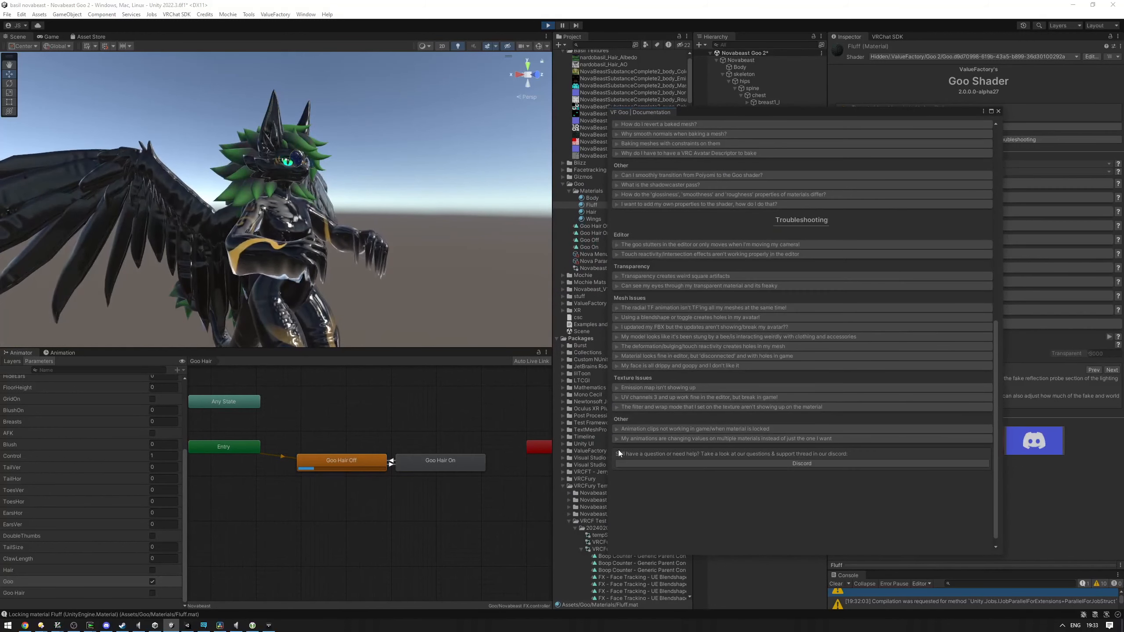